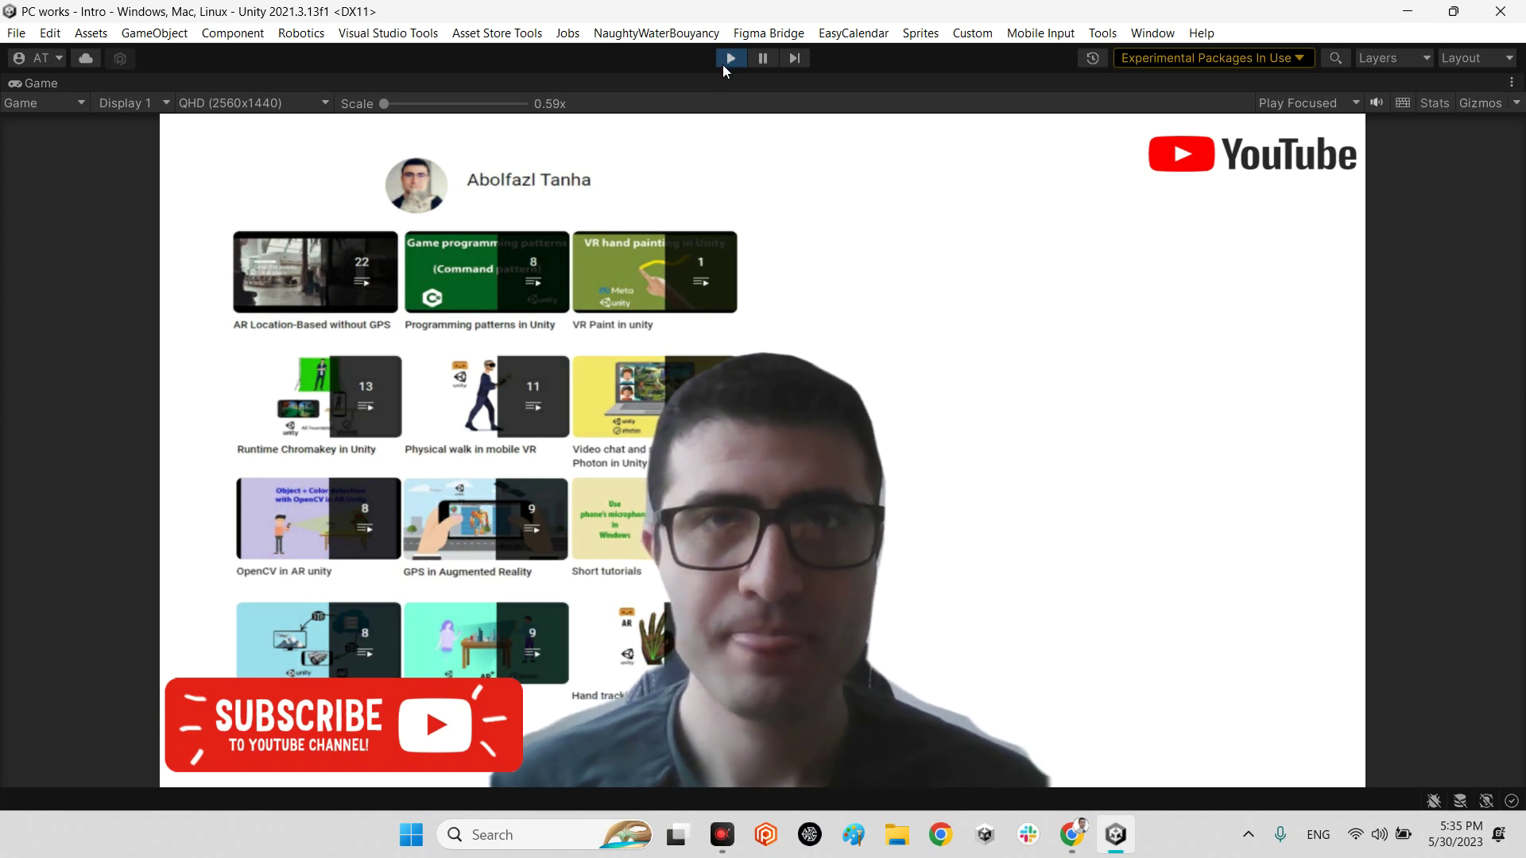
# - Stop the intro scene, restore the editor layout, and bring up the UnityBookPageCurl GitHub page
pyautogui.click(722, 65)
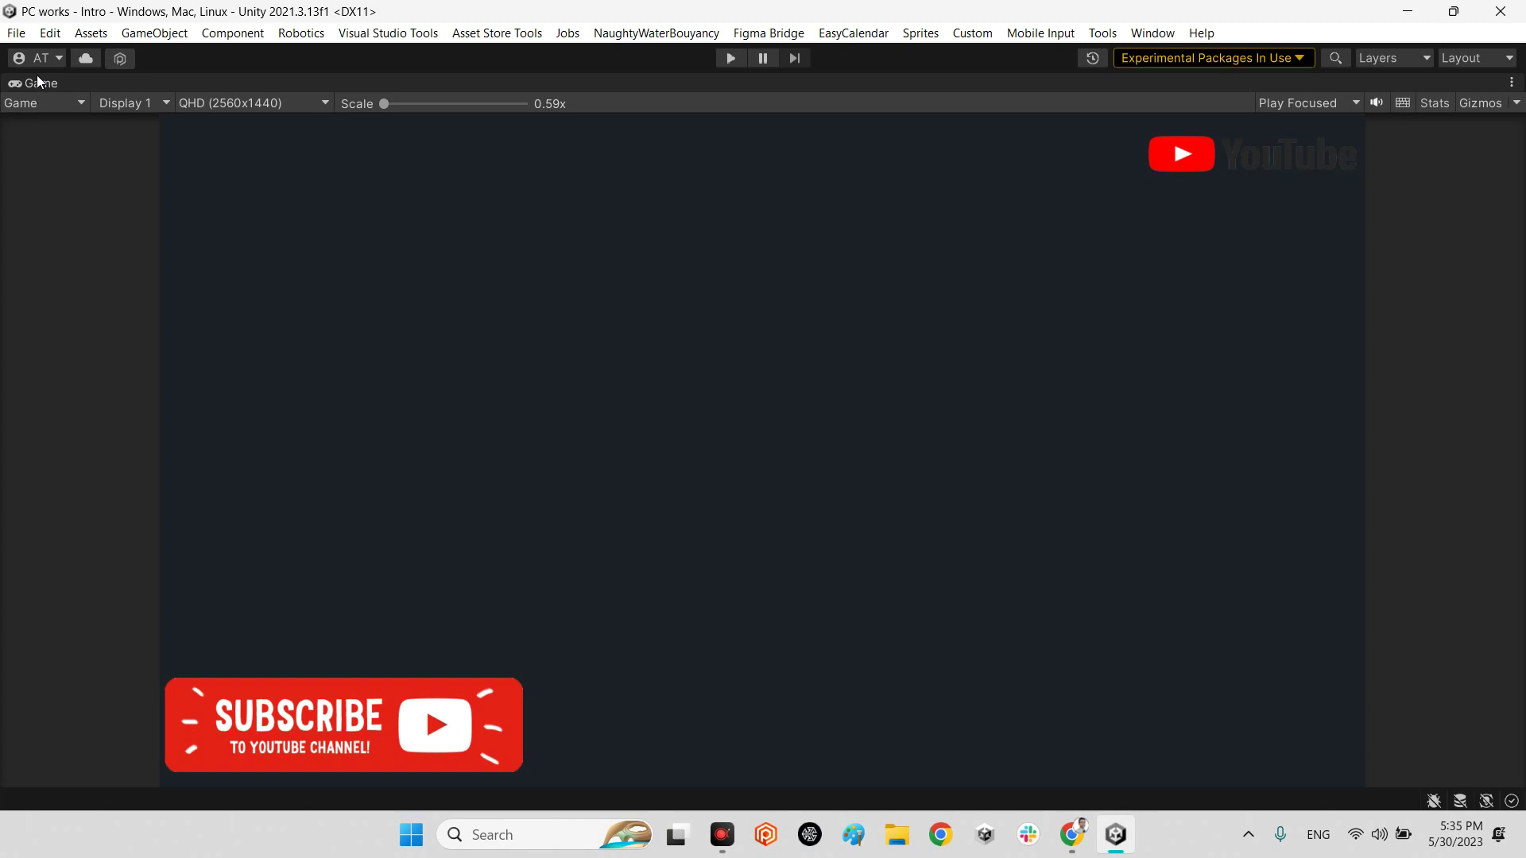
pyautogui.doubleClick(41, 82)
pyautogui.click(1072, 835)
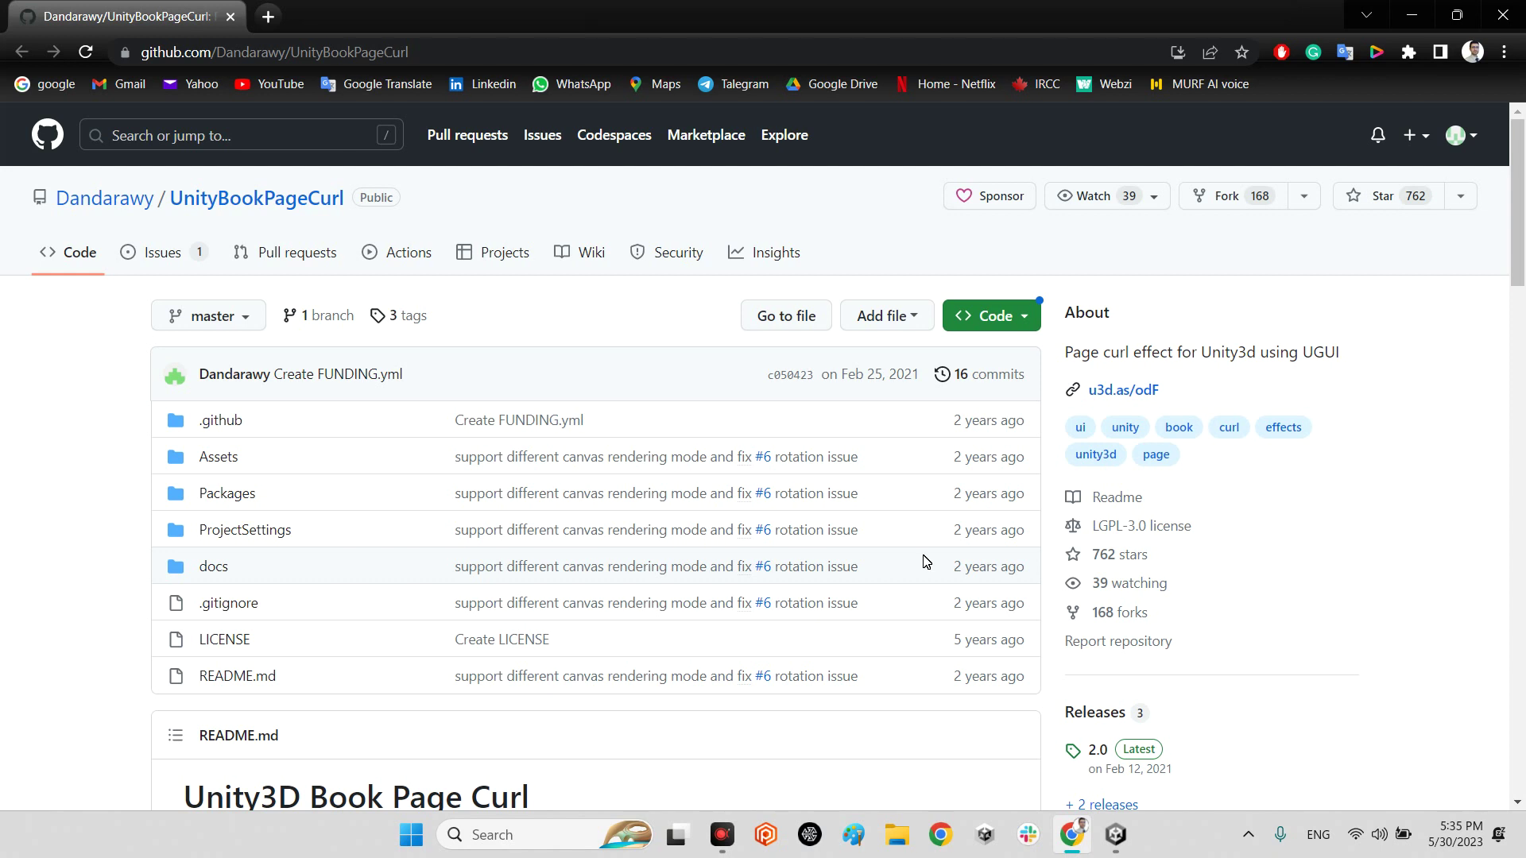
pyautogui.click(1007, 316)
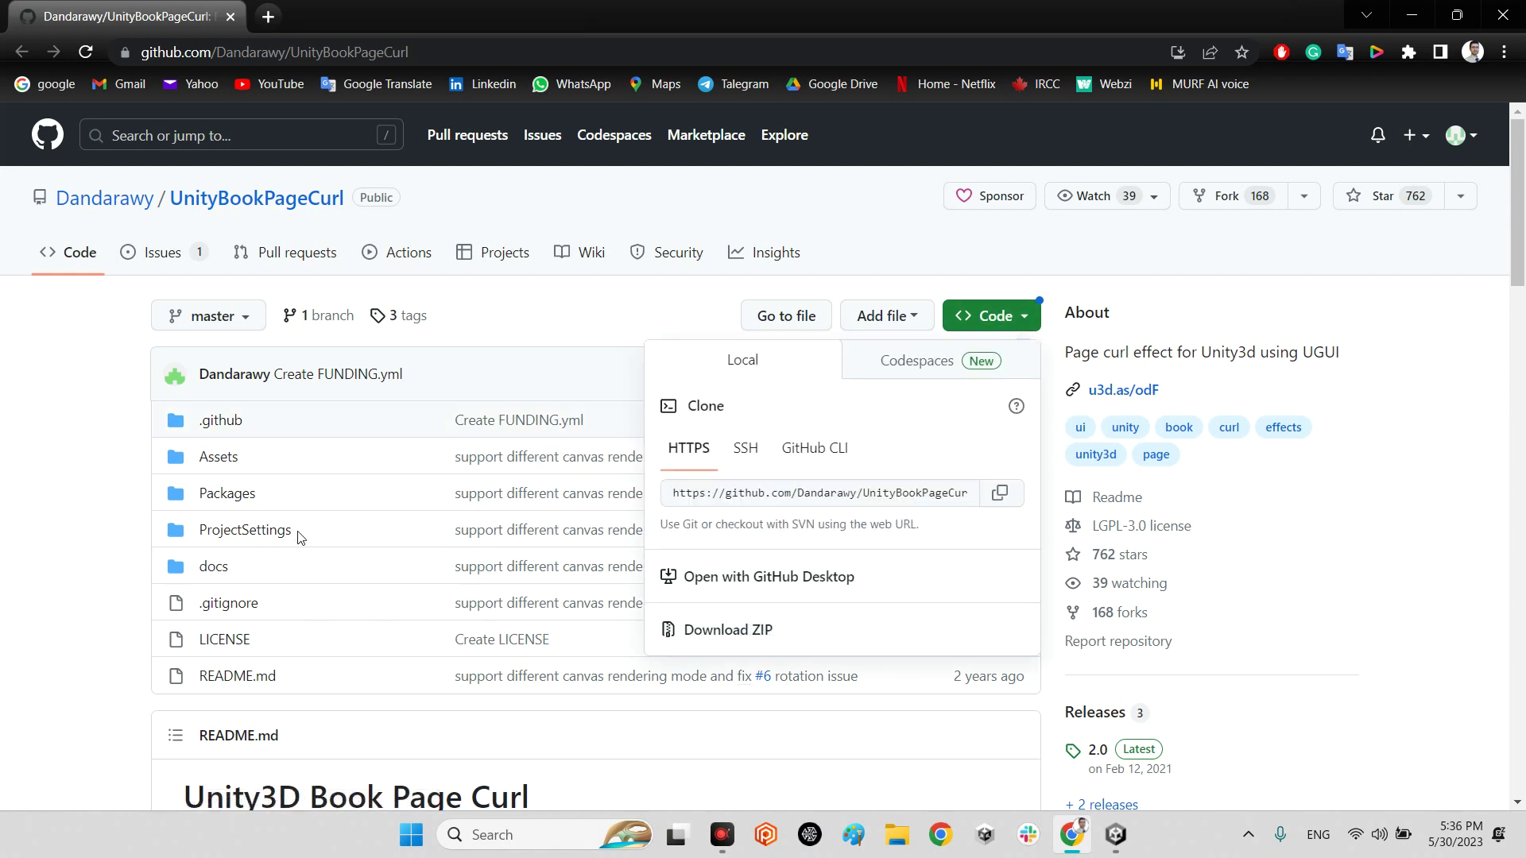
pyautogui.click(357, 435)
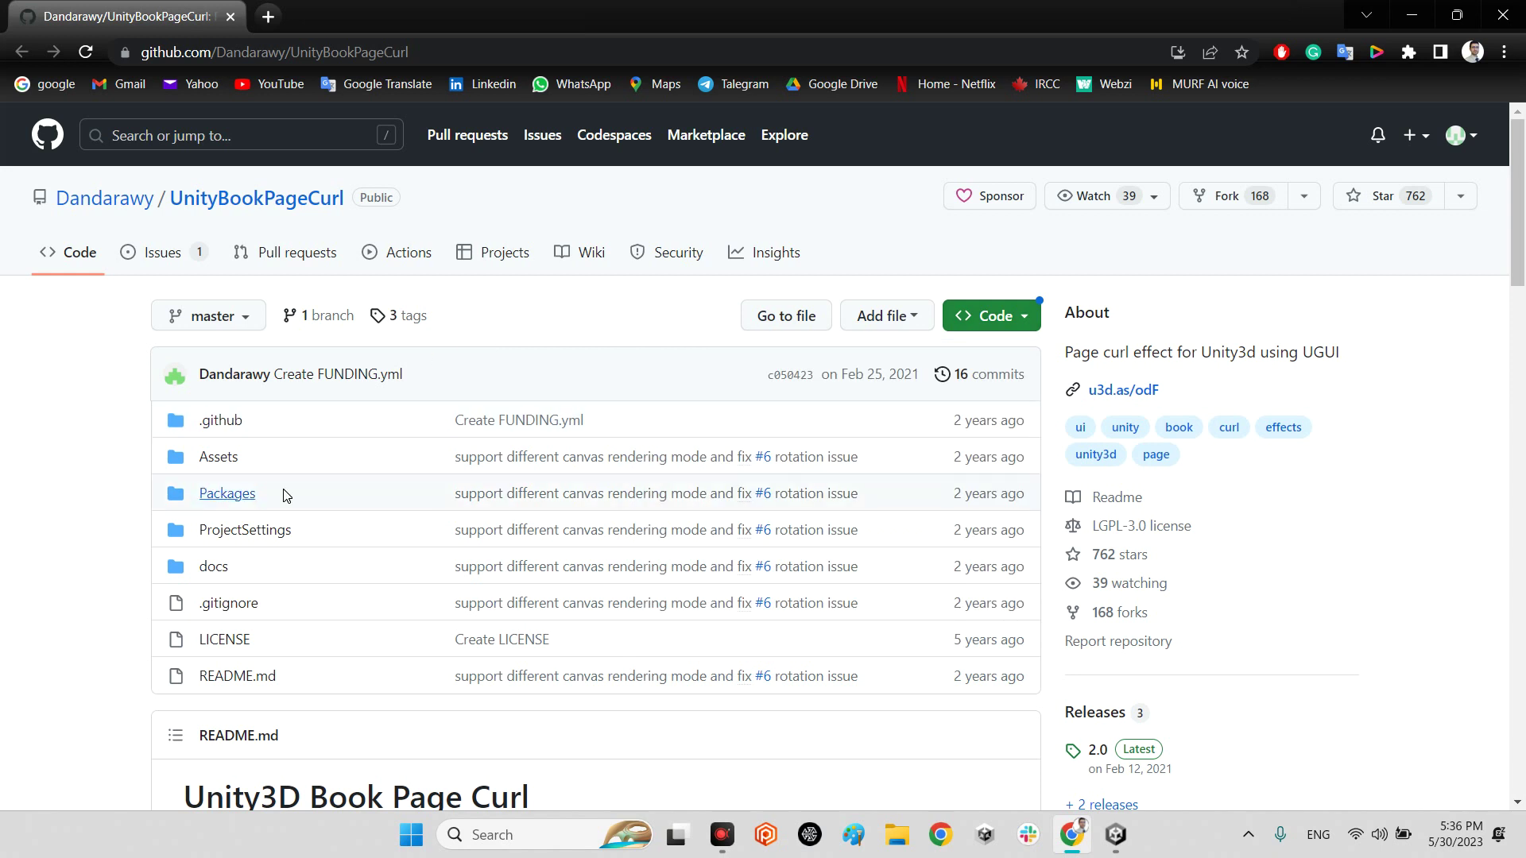
pyautogui.click(234, 461)
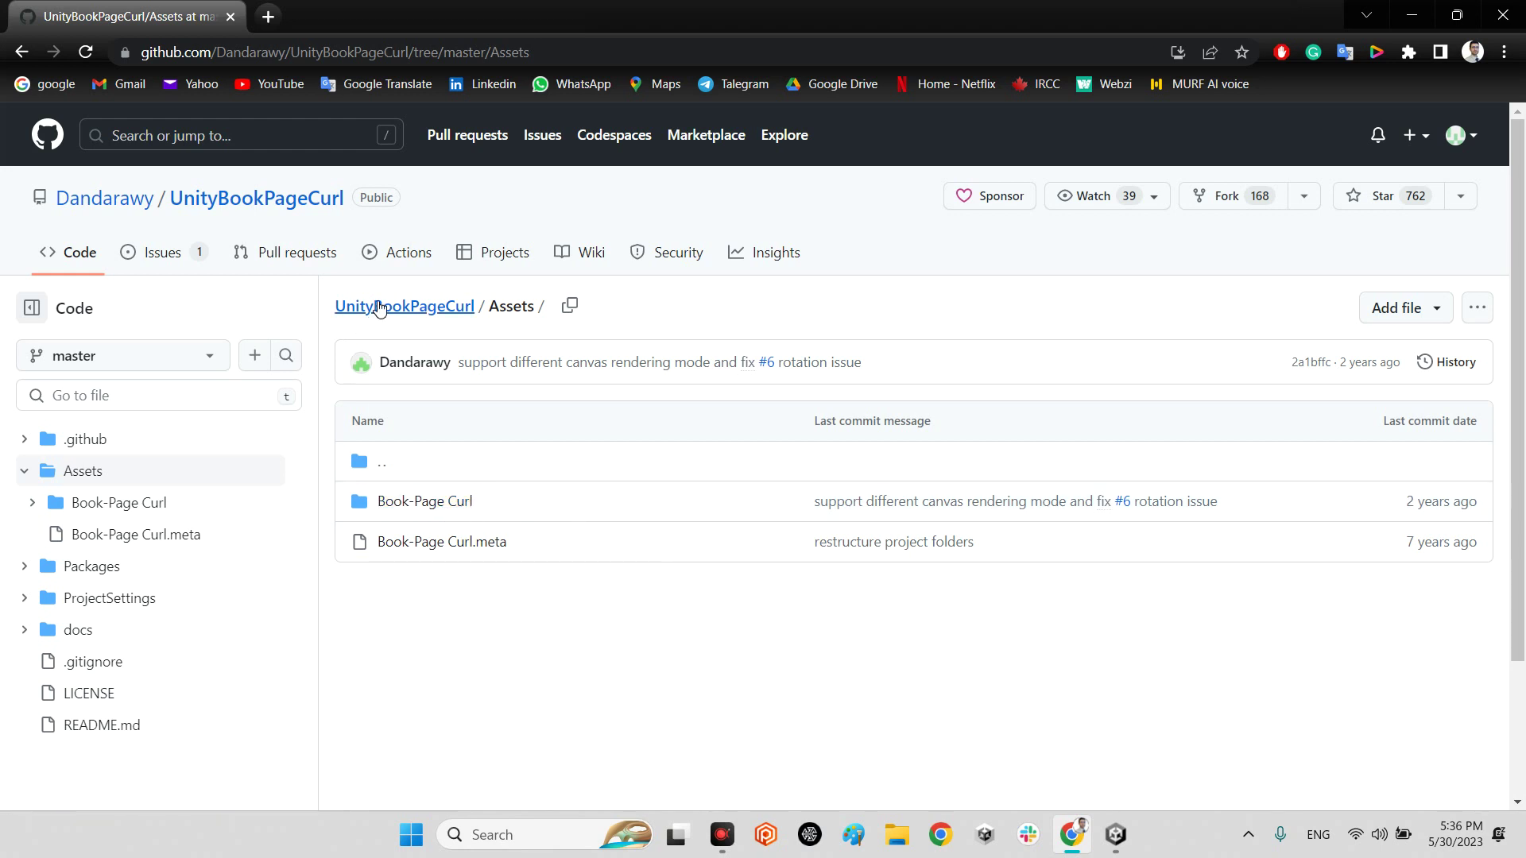
pyautogui.click(222, 197)
pyautogui.moveTo(1115, 835)
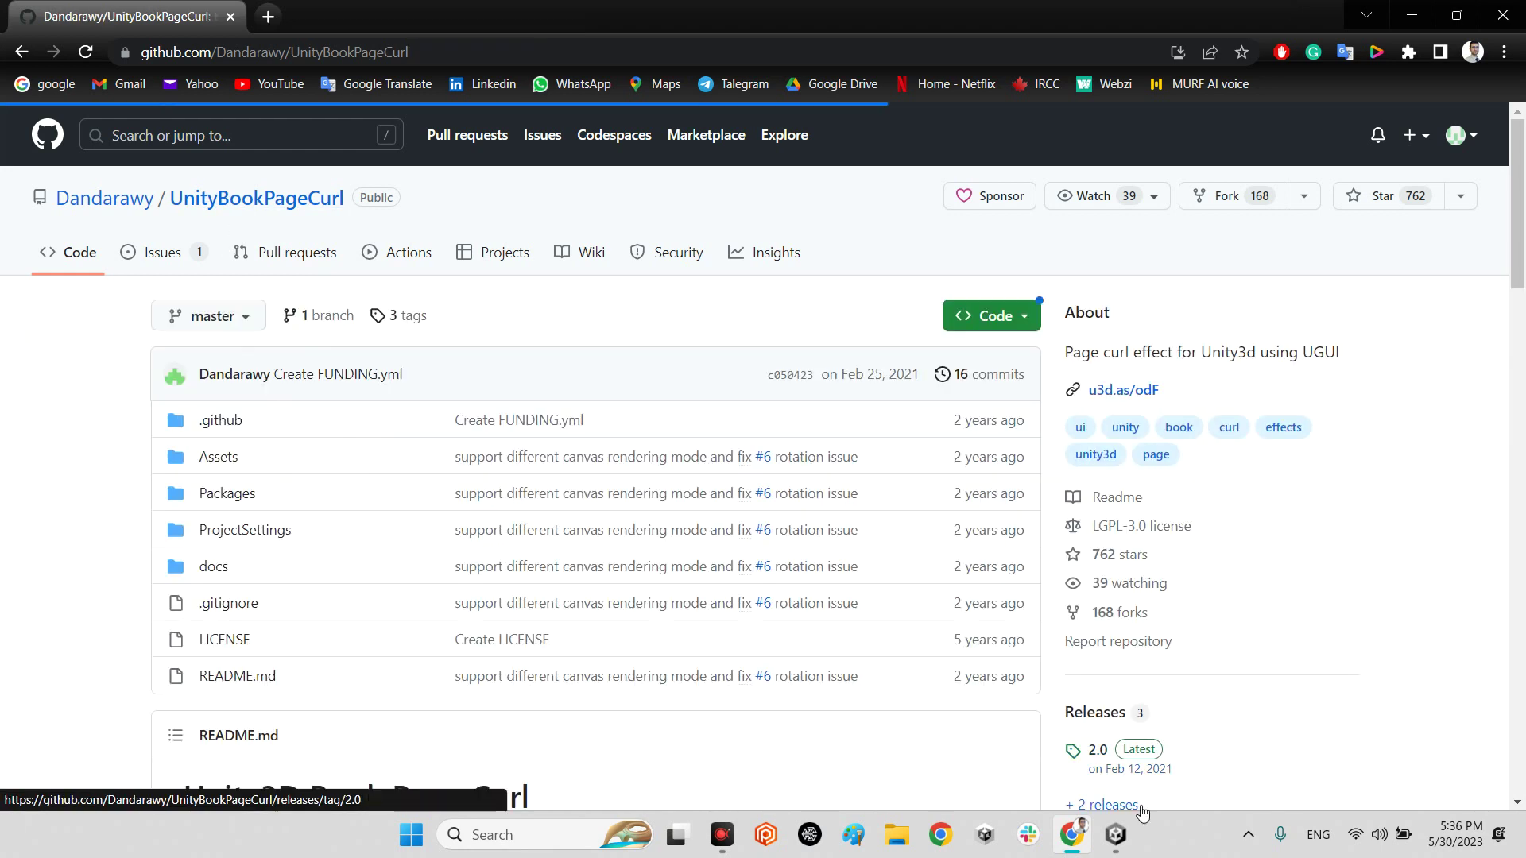
pyautogui.click(1108, 851)
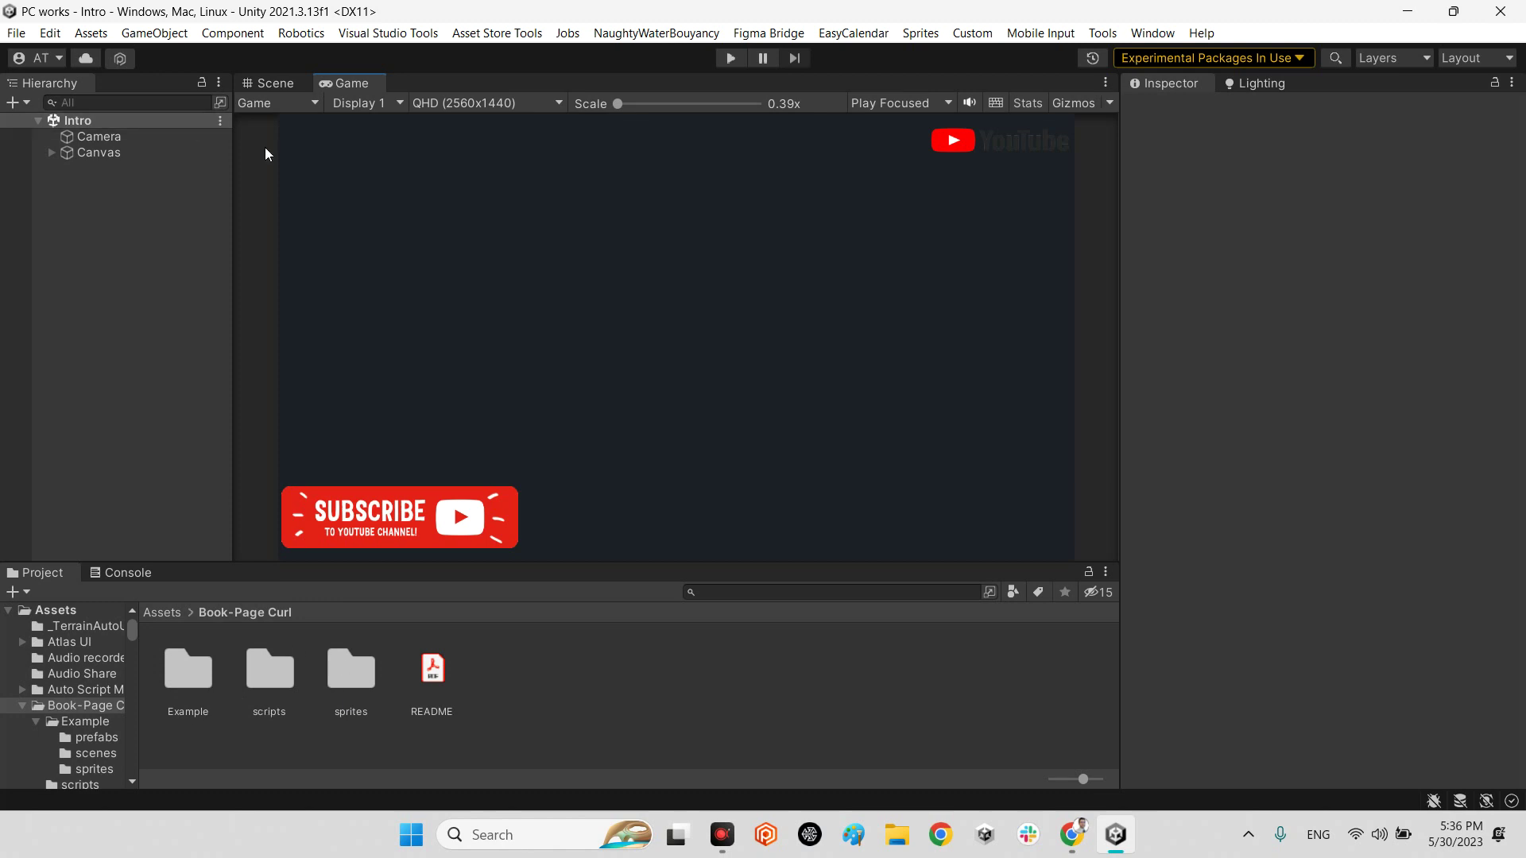
# - Inspect the shadow and shadowLTR sprites in the Book-Page Curl sprites folder
pyautogui.doubleClick(349, 670)
pyautogui.click(189, 676)
pyautogui.click(269, 689)
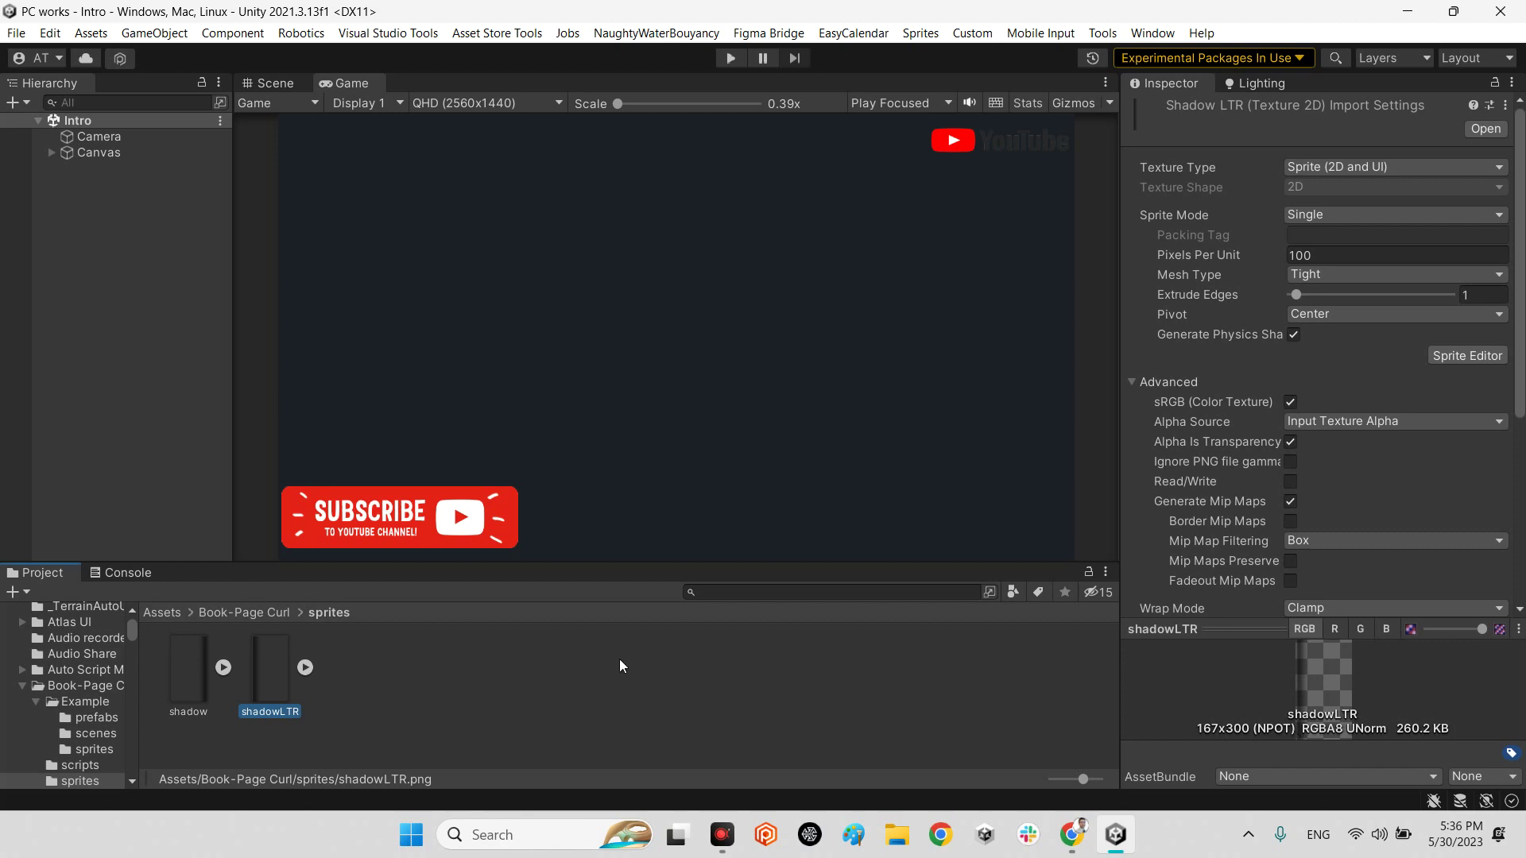
pyautogui.click(236, 618)
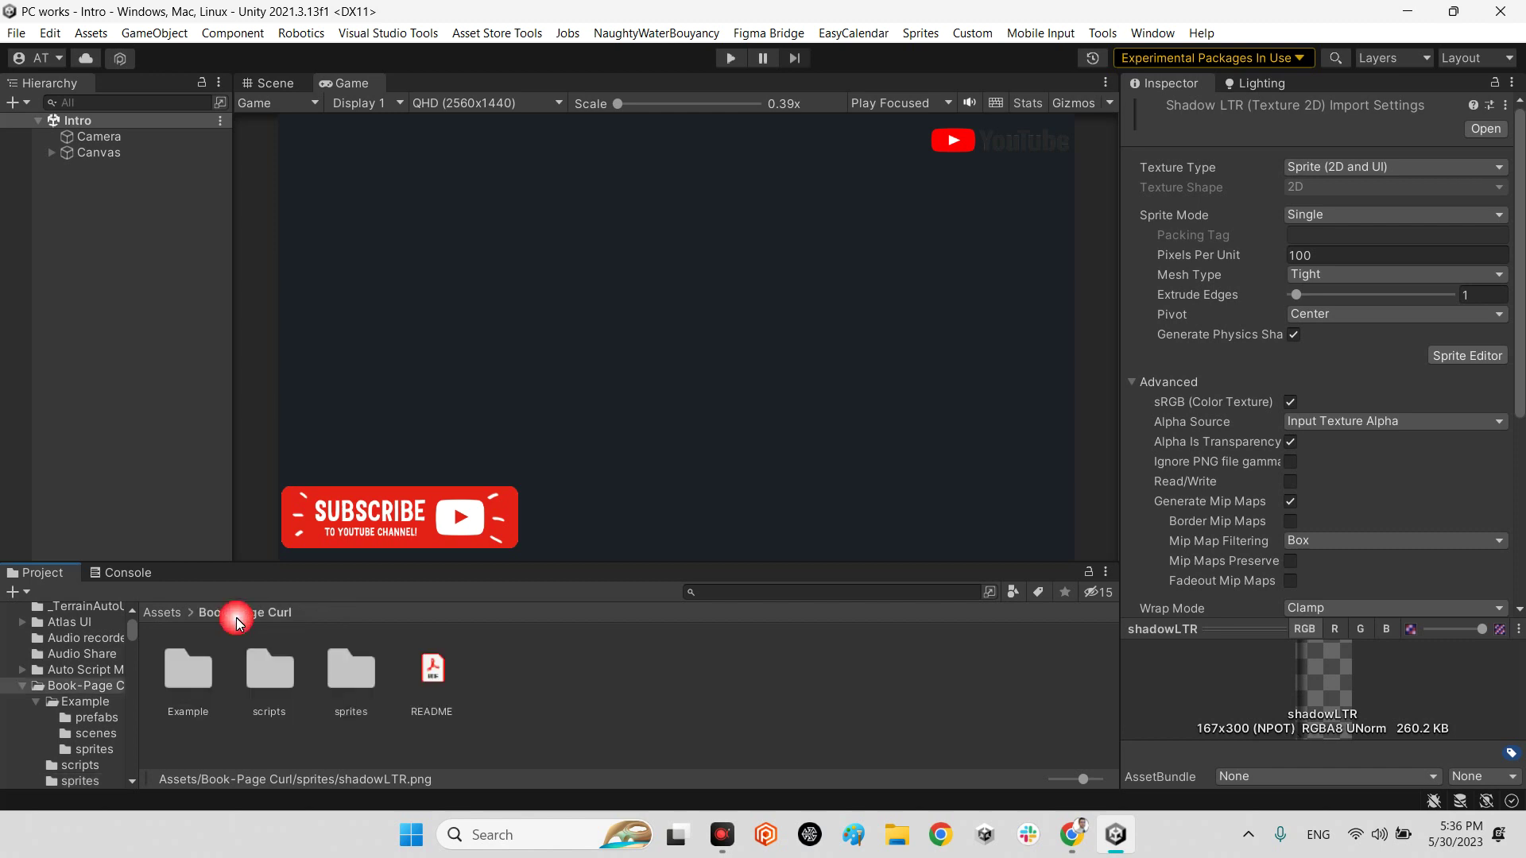
# - Open Example_1_Basic Book from the Example > scenes folder
pyautogui.click(208, 655)
pyautogui.doubleClick(176, 679)
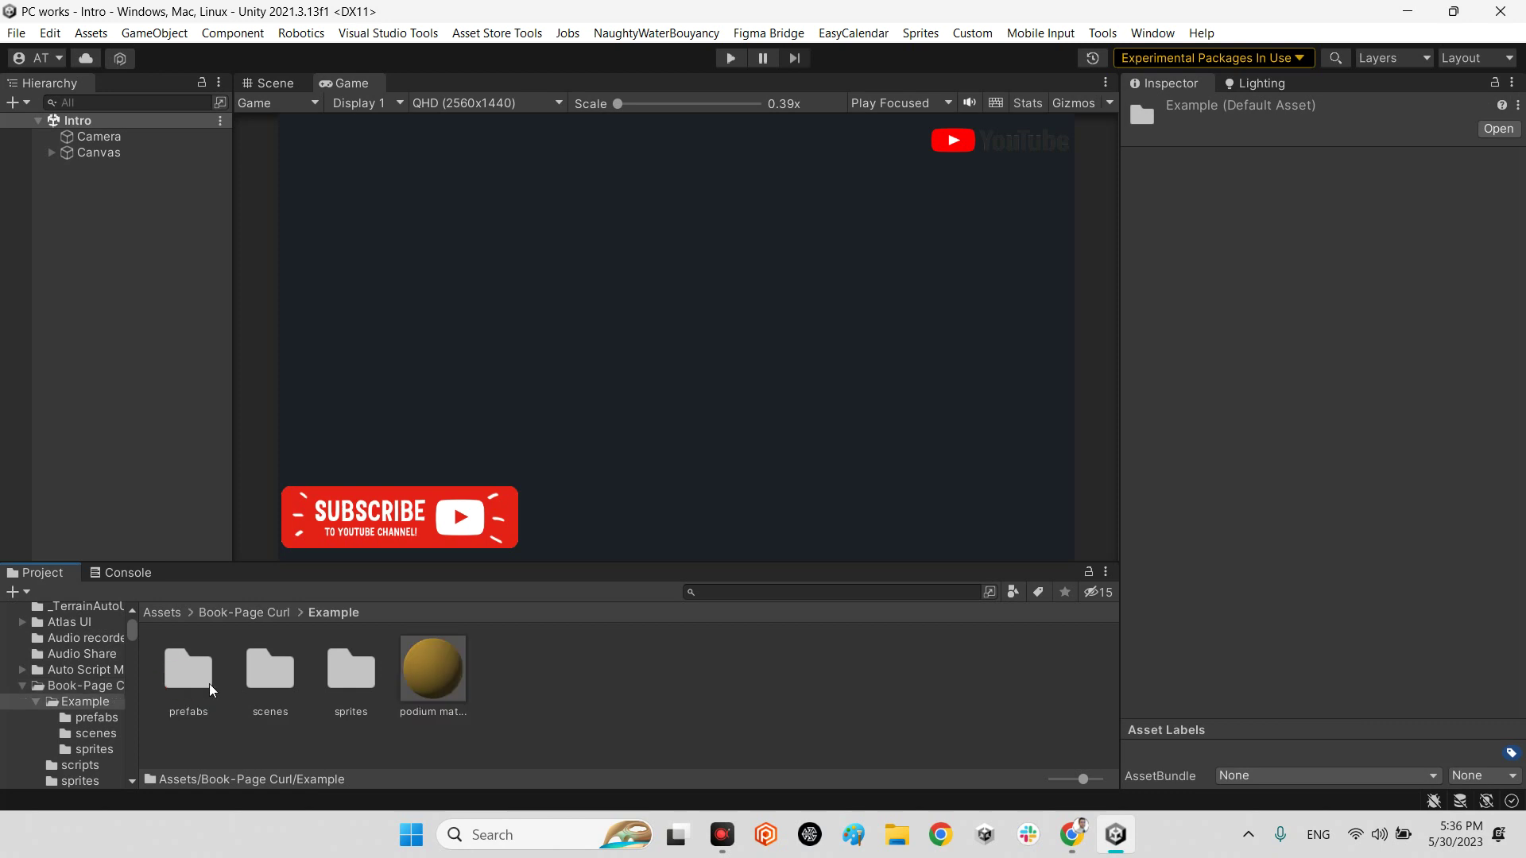
pyautogui.doubleClick(268, 674)
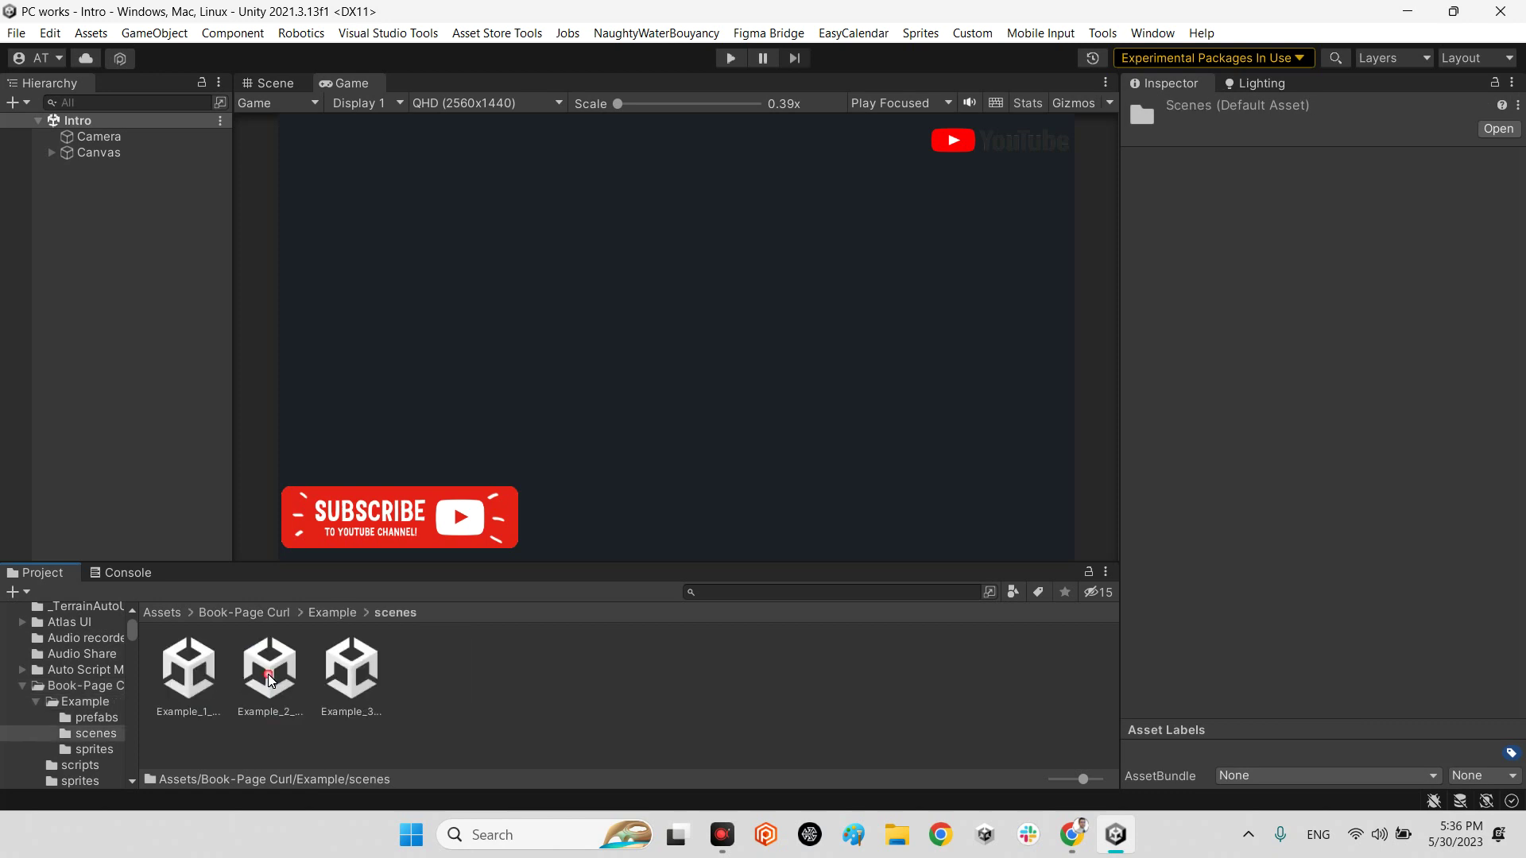
pyautogui.doubleClick(187, 676)
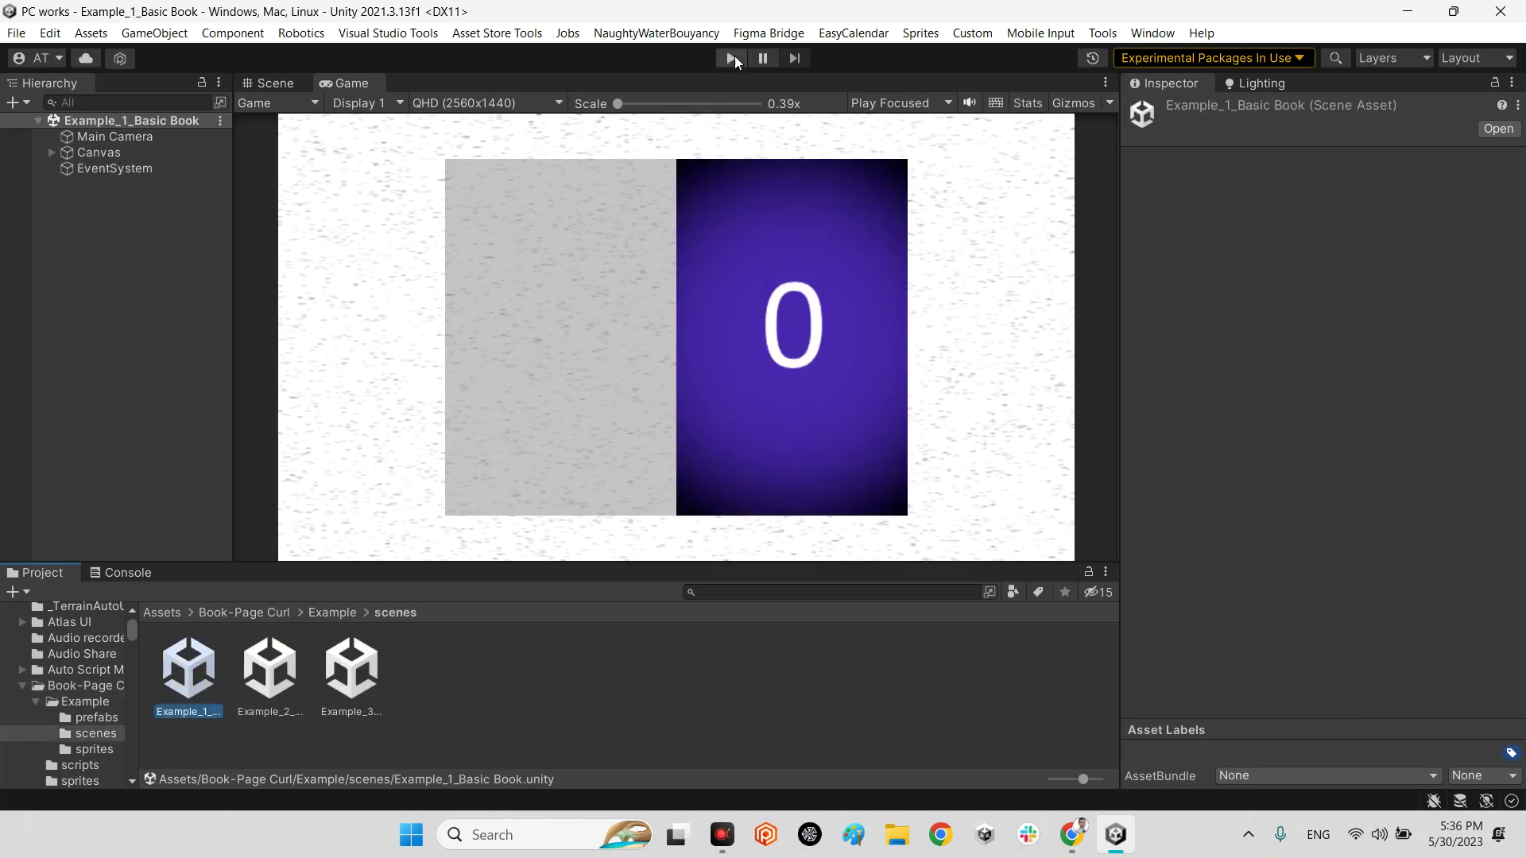
# - Expand Canvas and inspect the Panel and Book objects, with 8 book pages
pyautogui.click(51, 153)
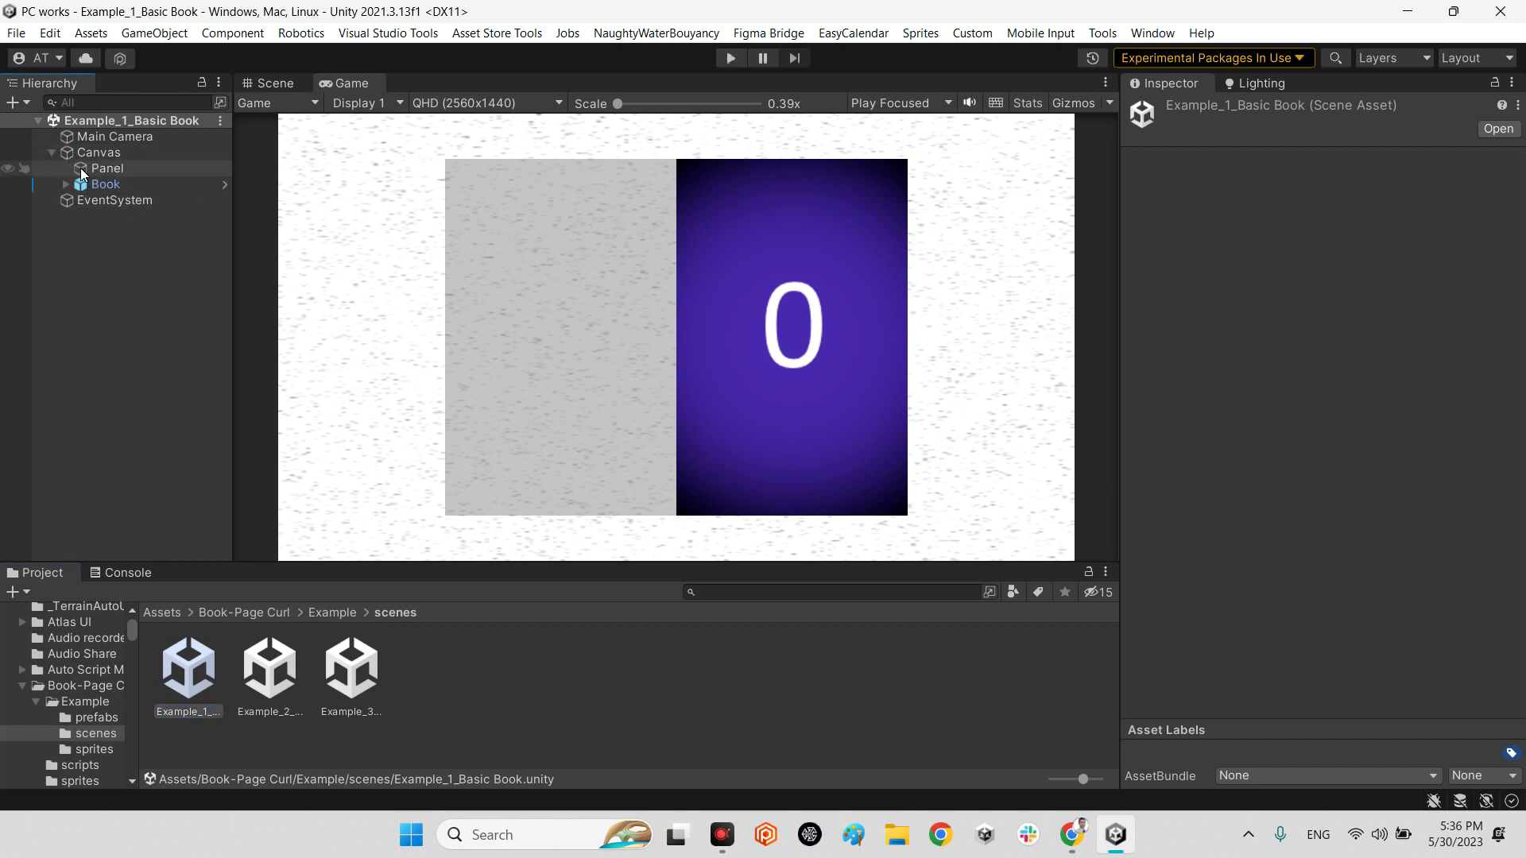
pyautogui.click(93, 171)
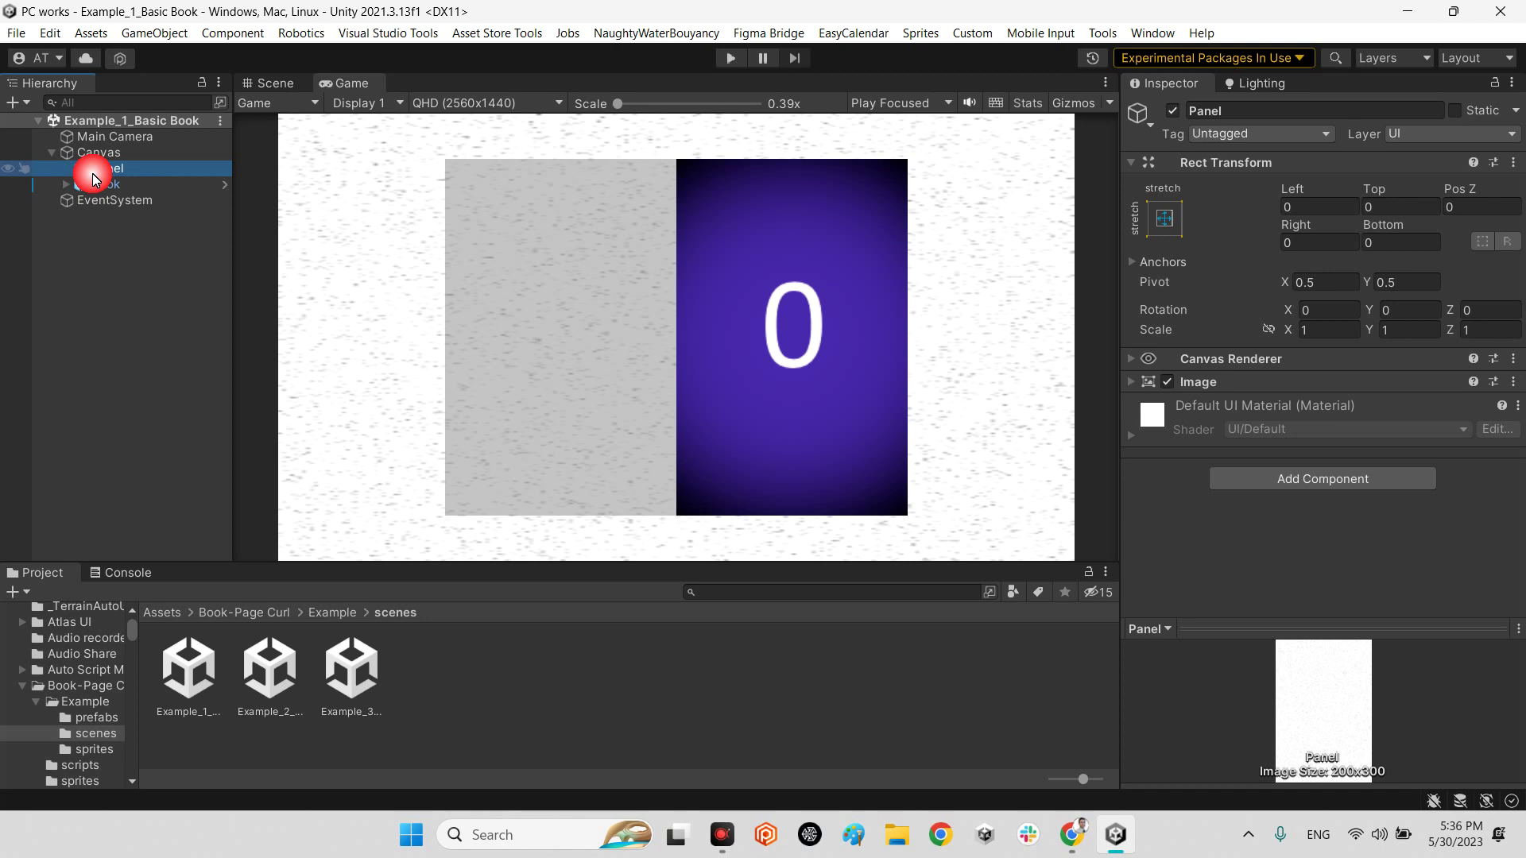
pyautogui.click(79, 187)
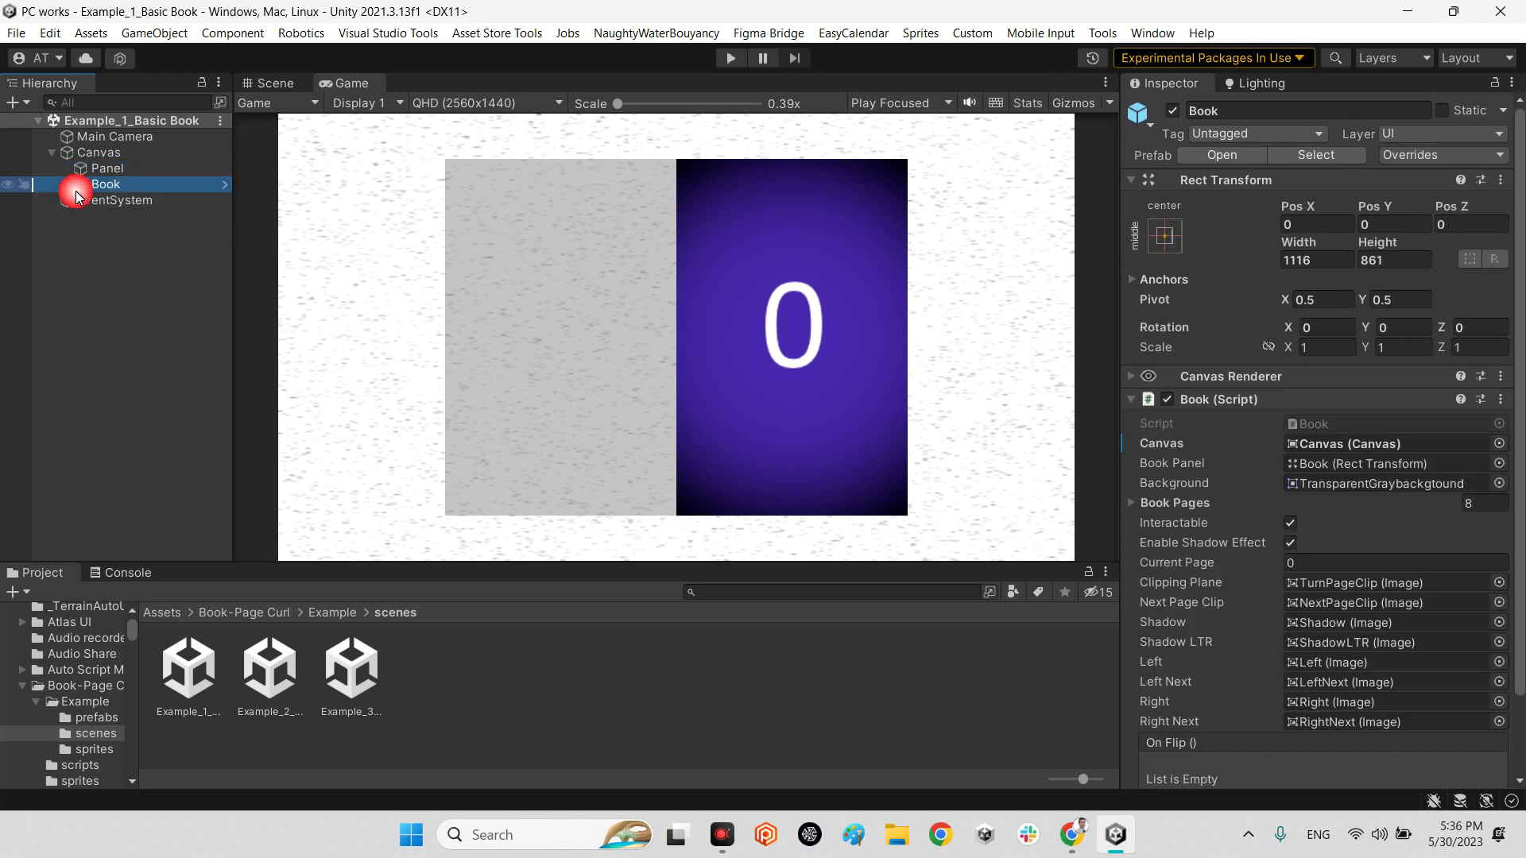
# - Frame the Book in the Scene view and fly the camera in close
pyautogui.click(276, 82)
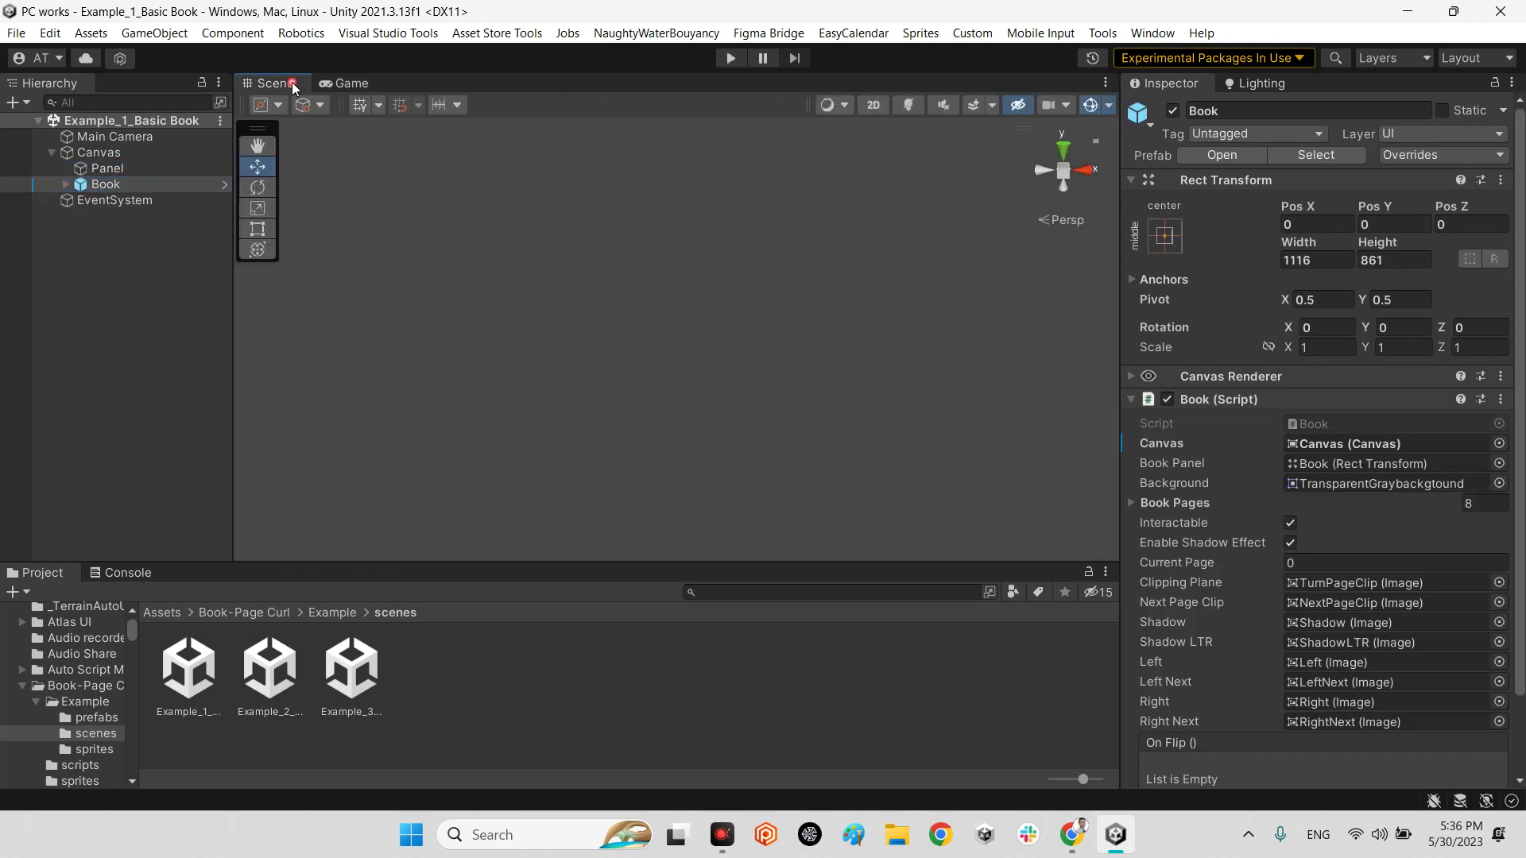
pyautogui.press('f')
pyautogui.moveTo(747, 421)
pyautogui.mouseDown(button='right')
pyautogui.moveTo(825, 404)
pyautogui.moveTo(809, 401)
pyautogui.moveTo(783, 246)
pyautogui.mouseUp(button='right')
pyautogui.scroll(2, 826, 402)
pyautogui.press('w')
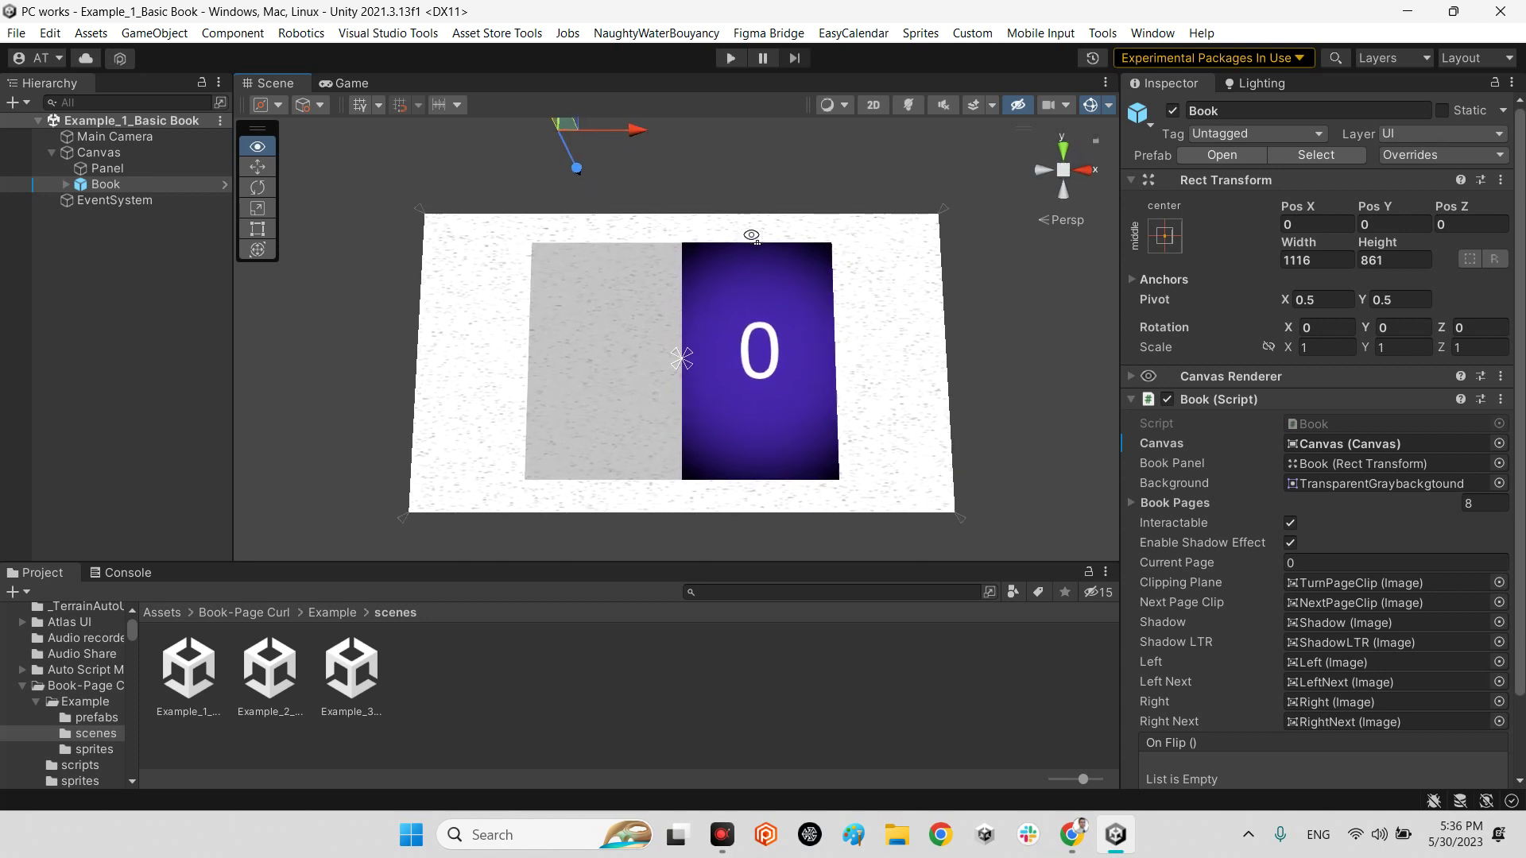
pyautogui.moveTo(782, 246); pyautogui.dragTo(787, 250, button='right')
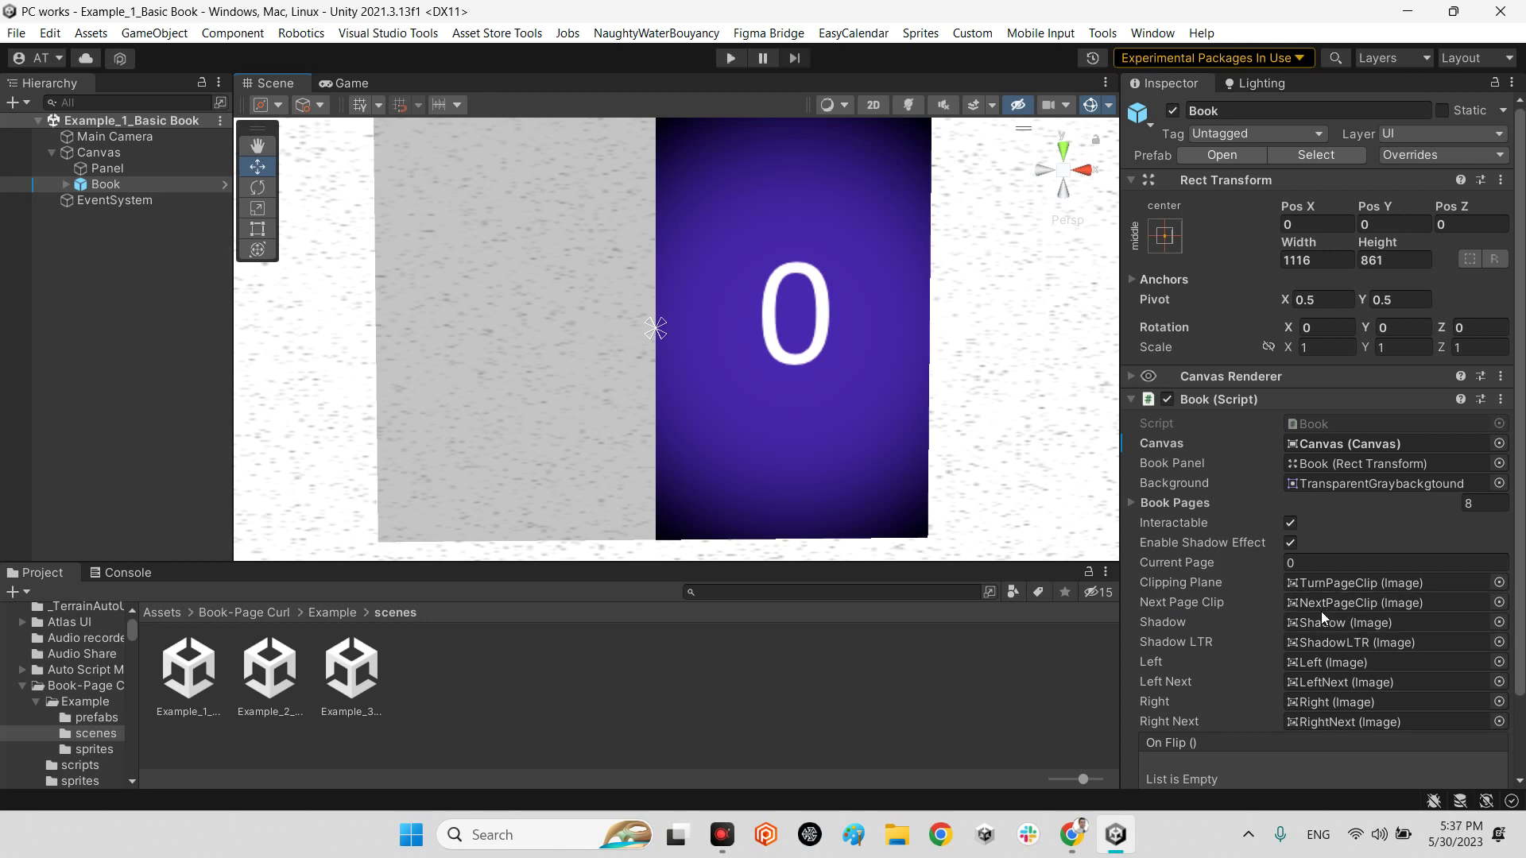
# - Inspect the RightHotSpot object's Event Trigger under the Book
pyautogui.click(65, 185)
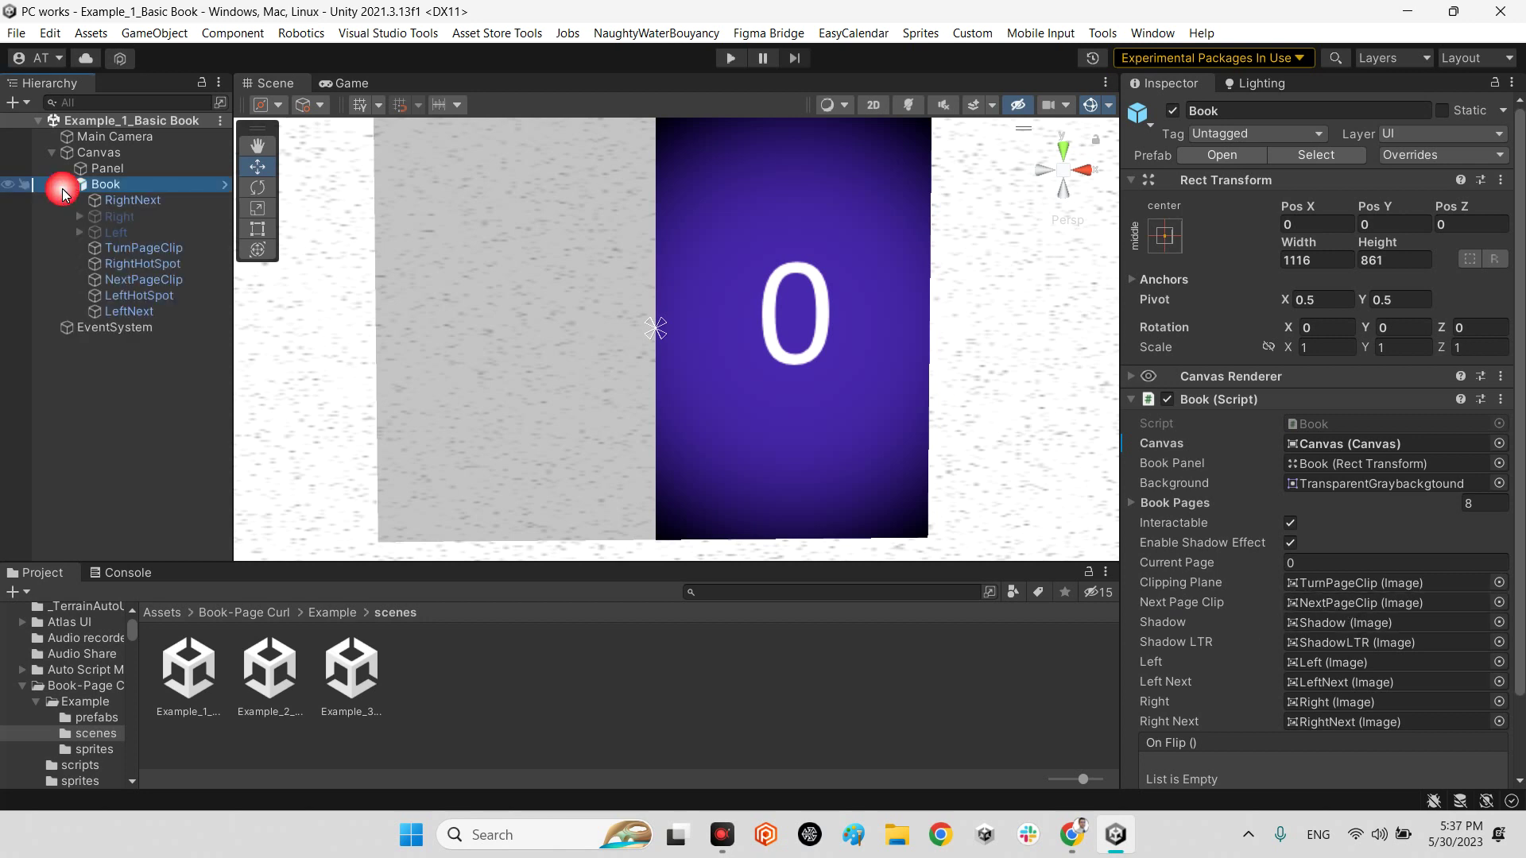
pyautogui.click(128, 264)
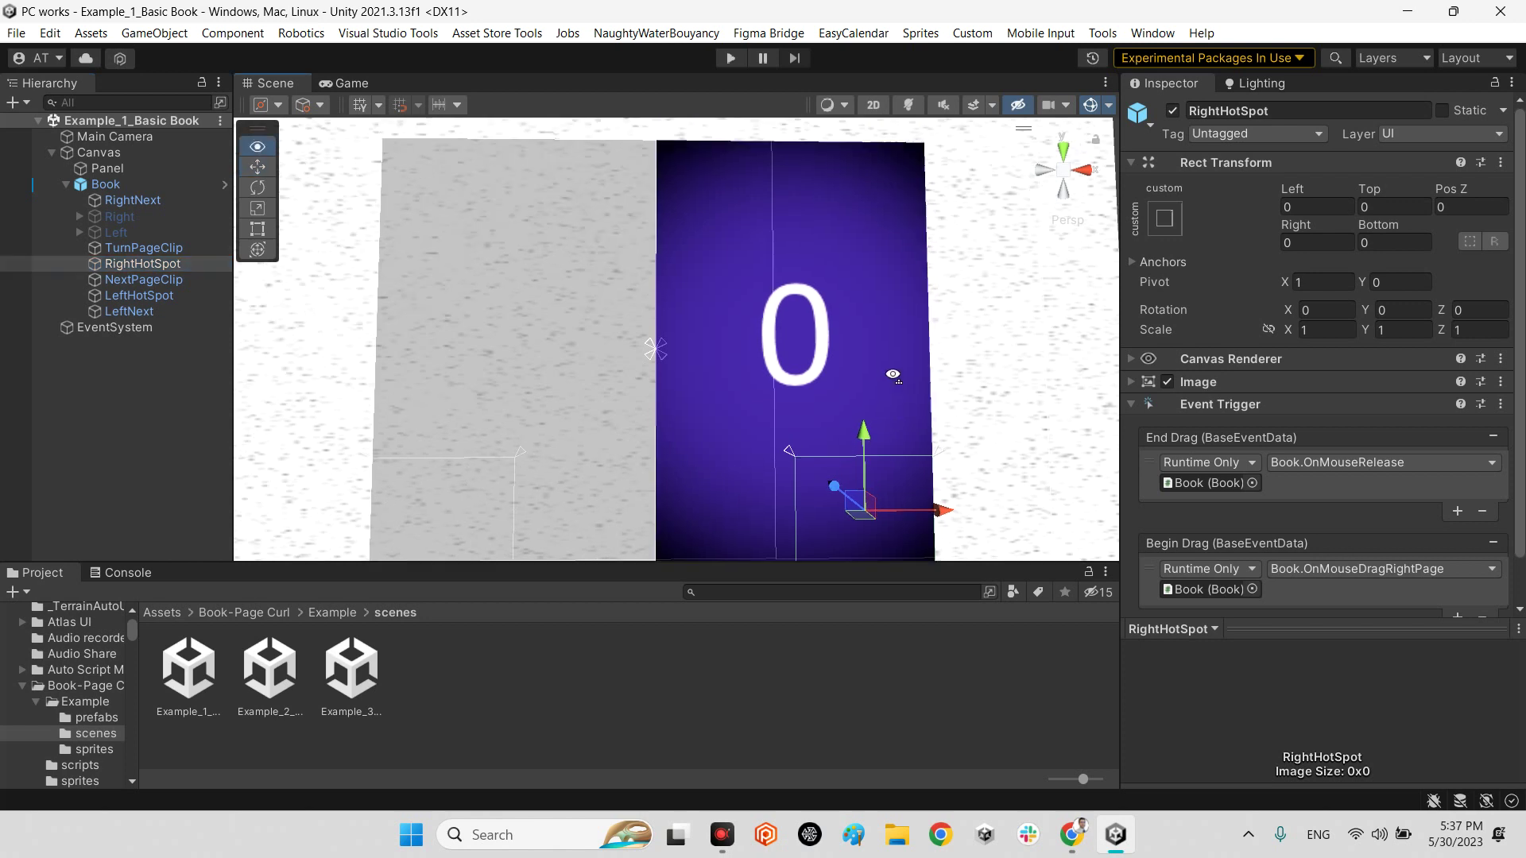
pyautogui.click(758, 273)
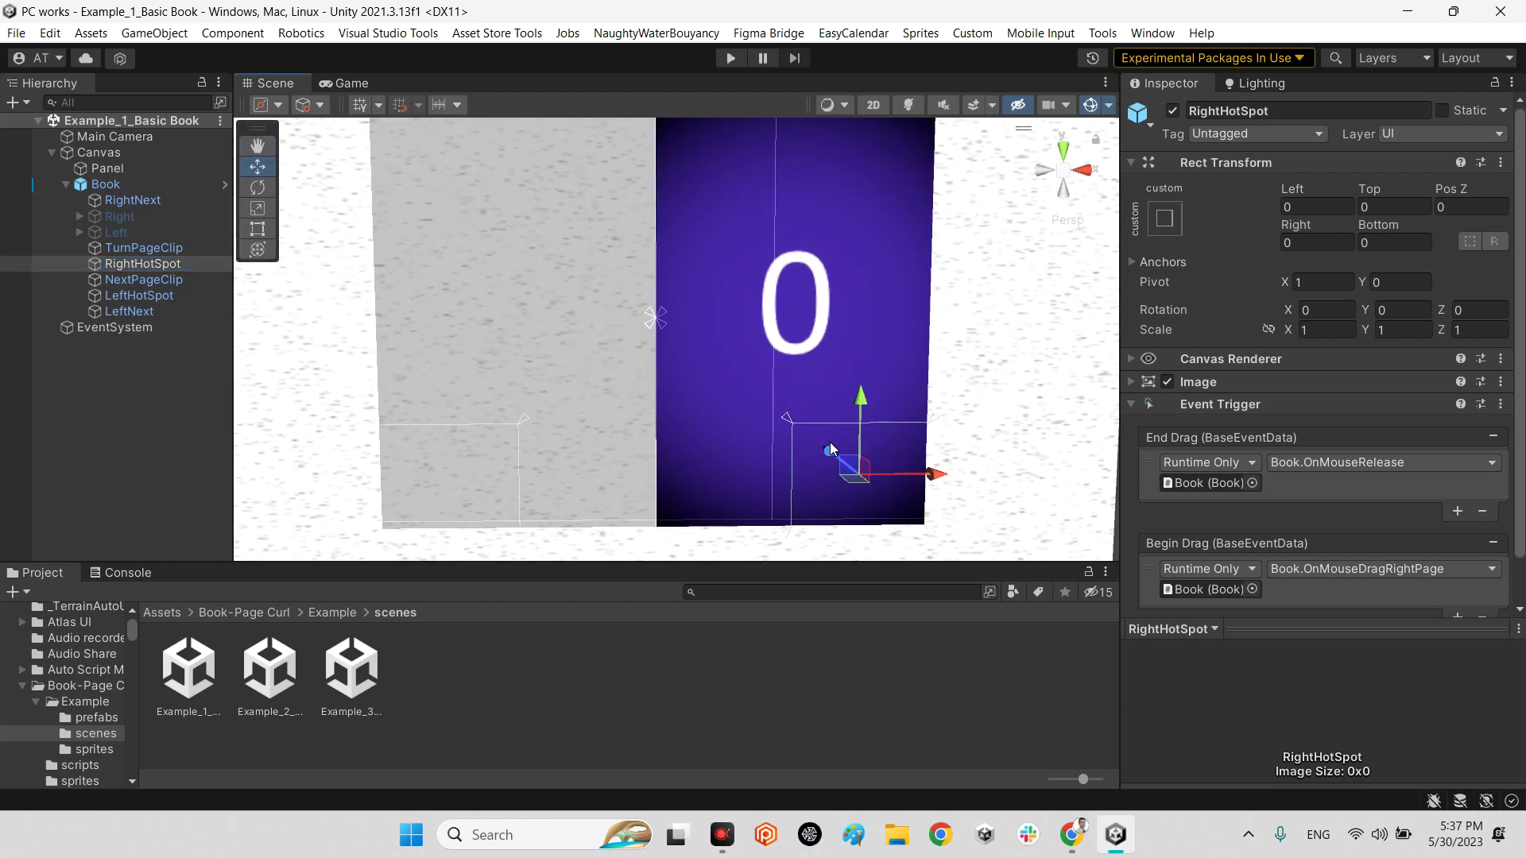
# - Locate the Book's Left, Left Next and Right page objects
pyautogui.click(114, 185)
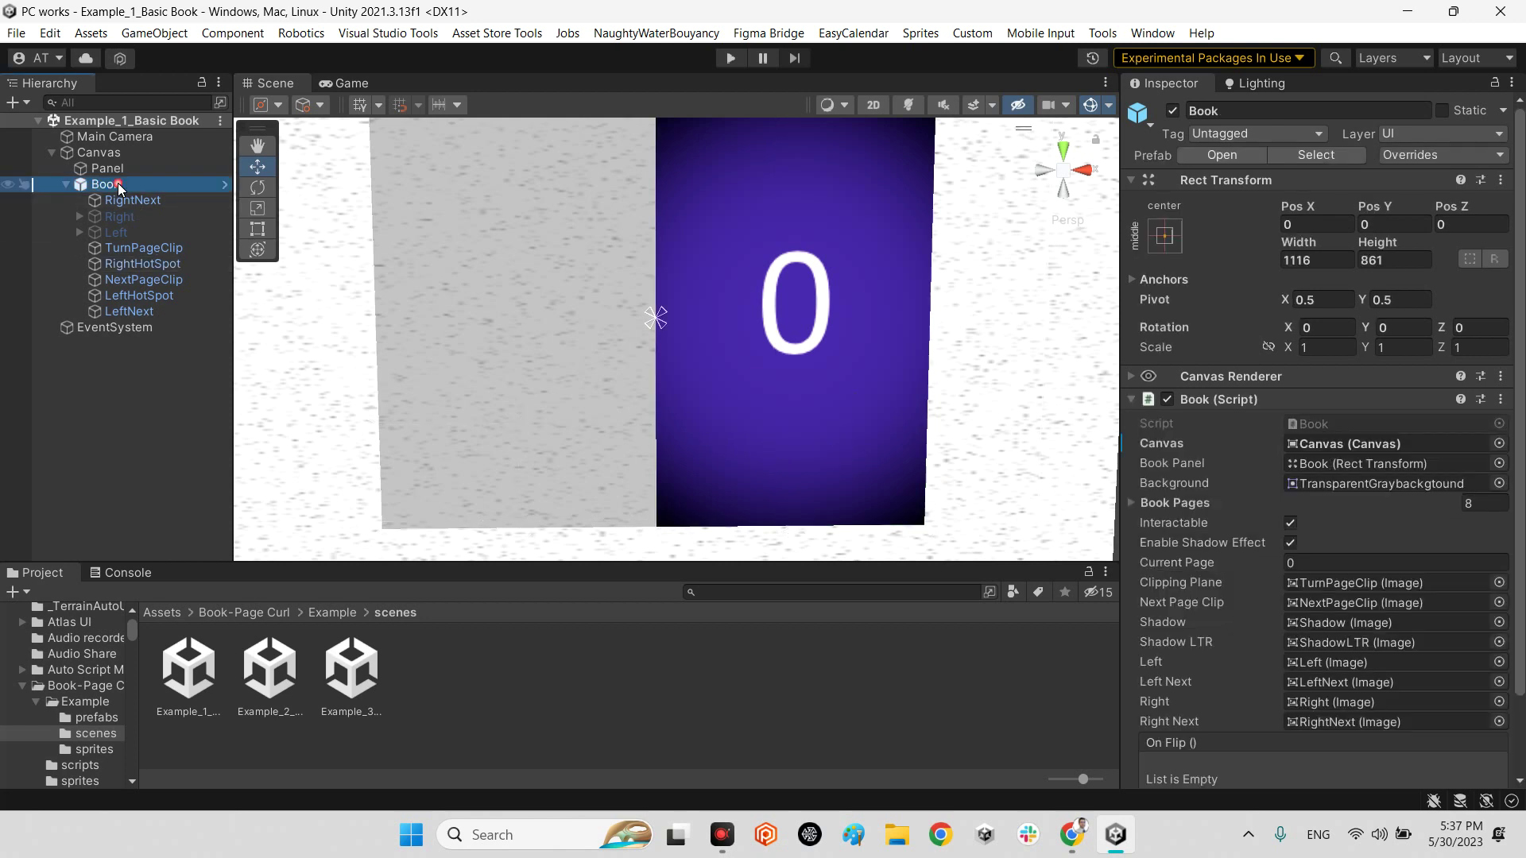
pyautogui.click(1340, 669)
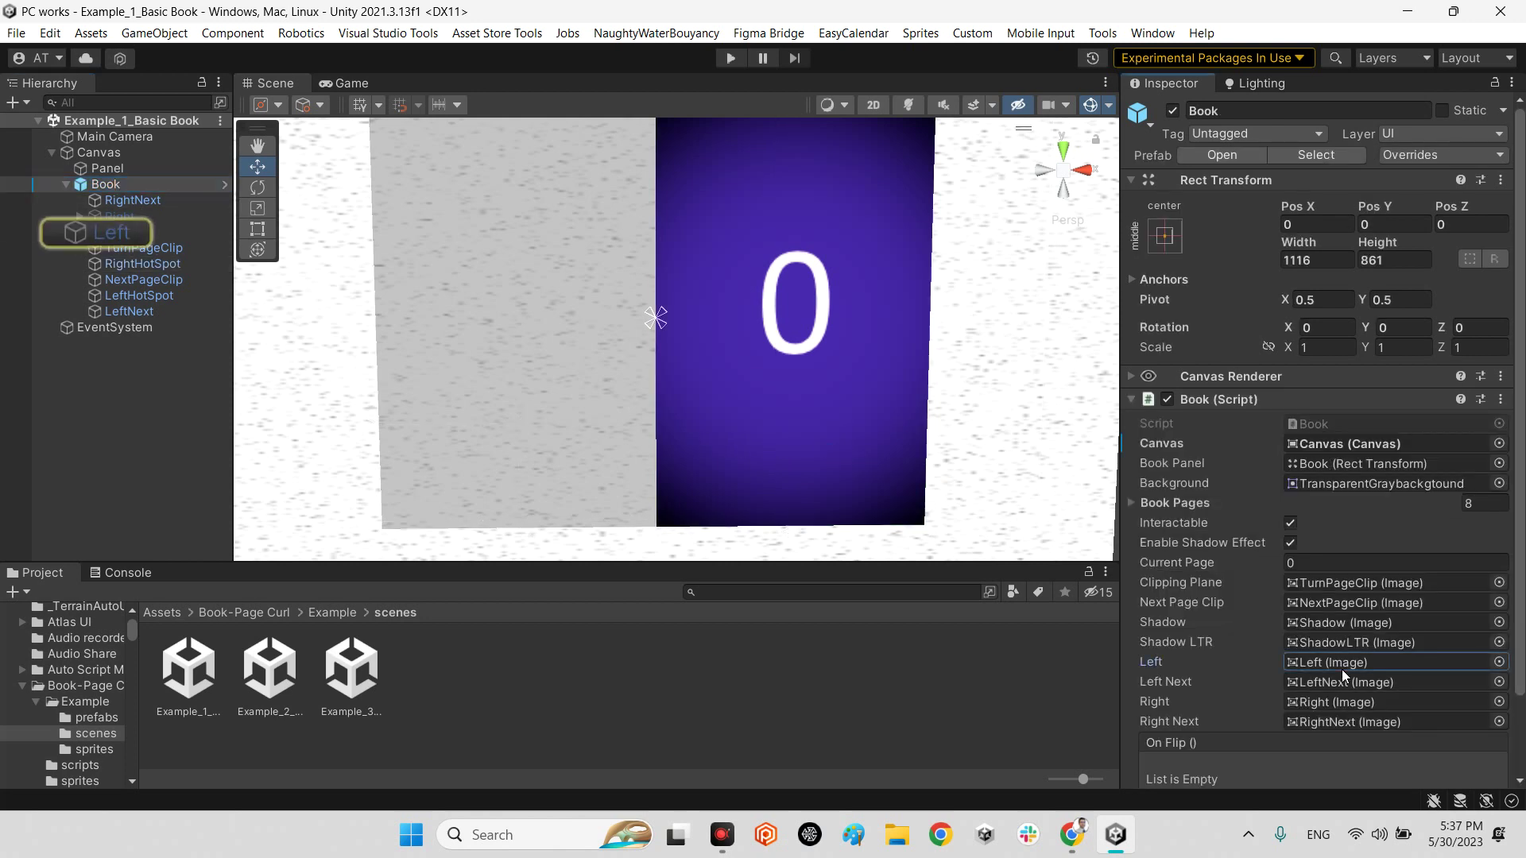
pyautogui.click(1318, 683)
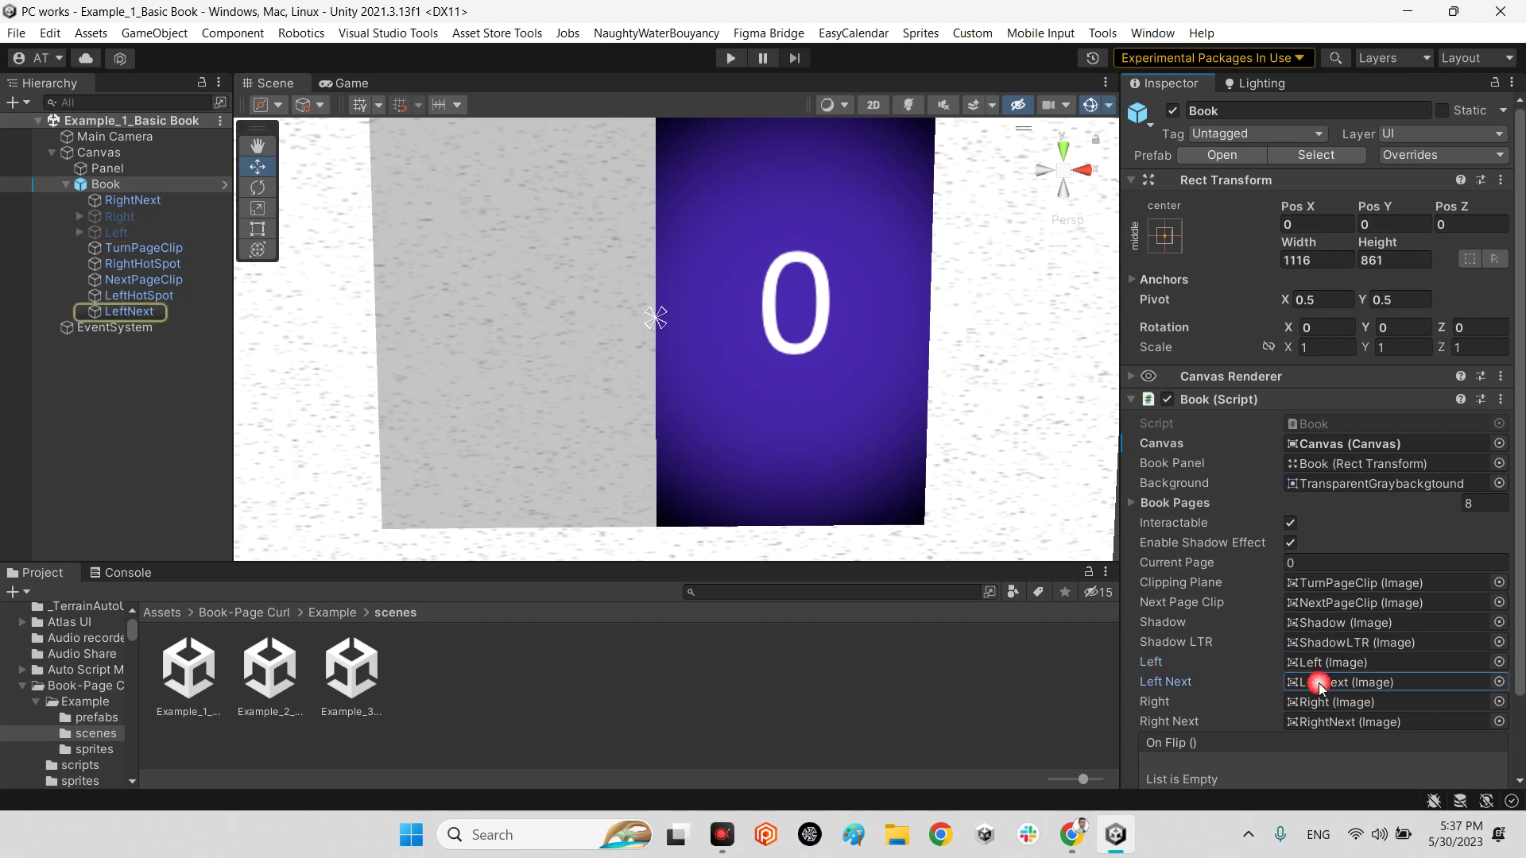
pyautogui.click(1317, 705)
pyautogui.scroll(-2, 1327, 703)
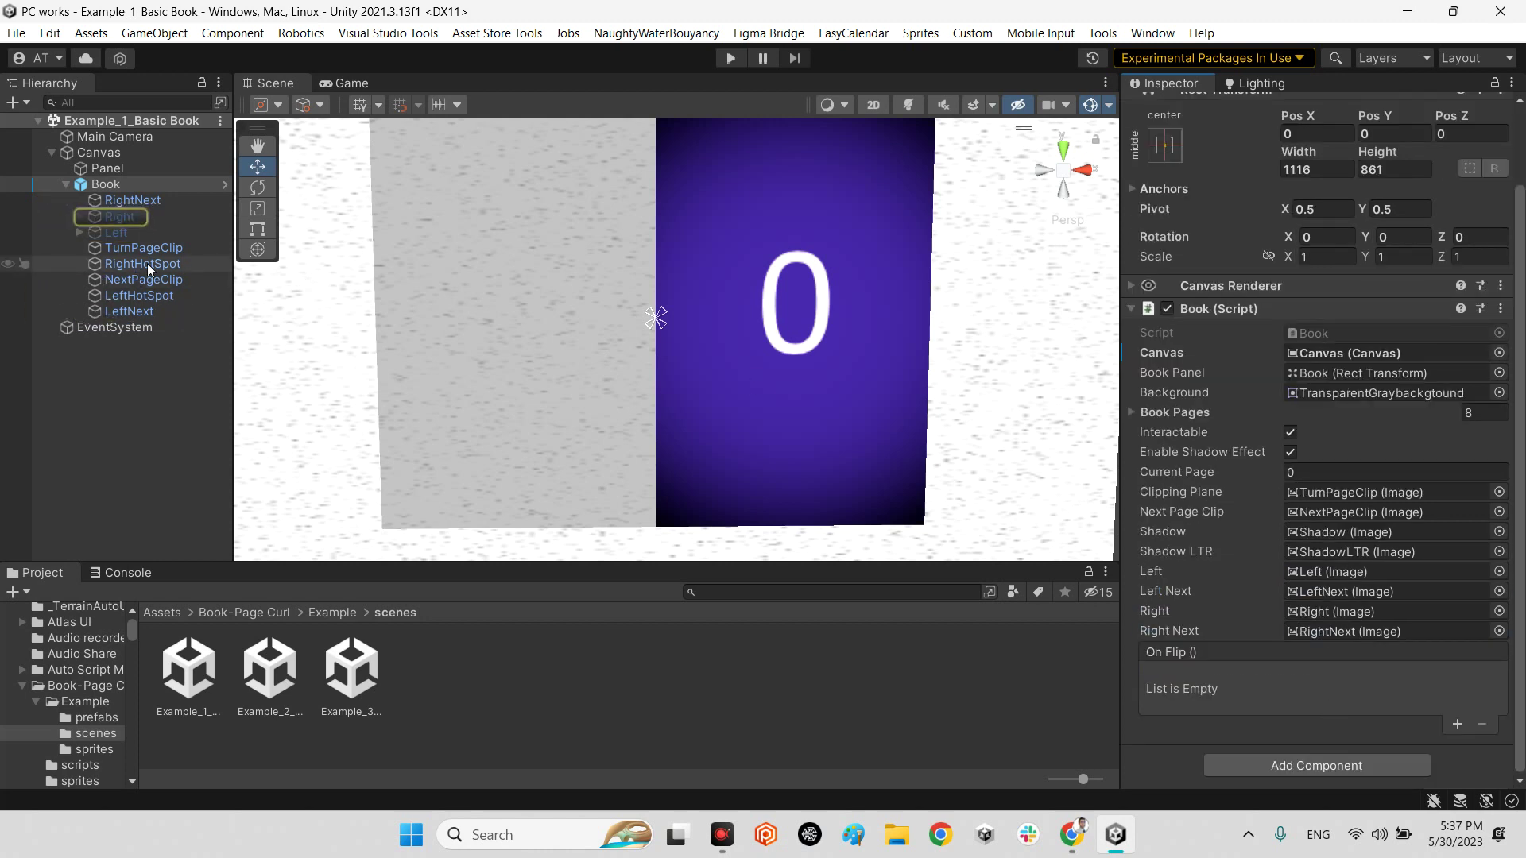
# - Trace RightHotSpot's drag event to the Book and expand its page list
pyautogui.click(145, 264)
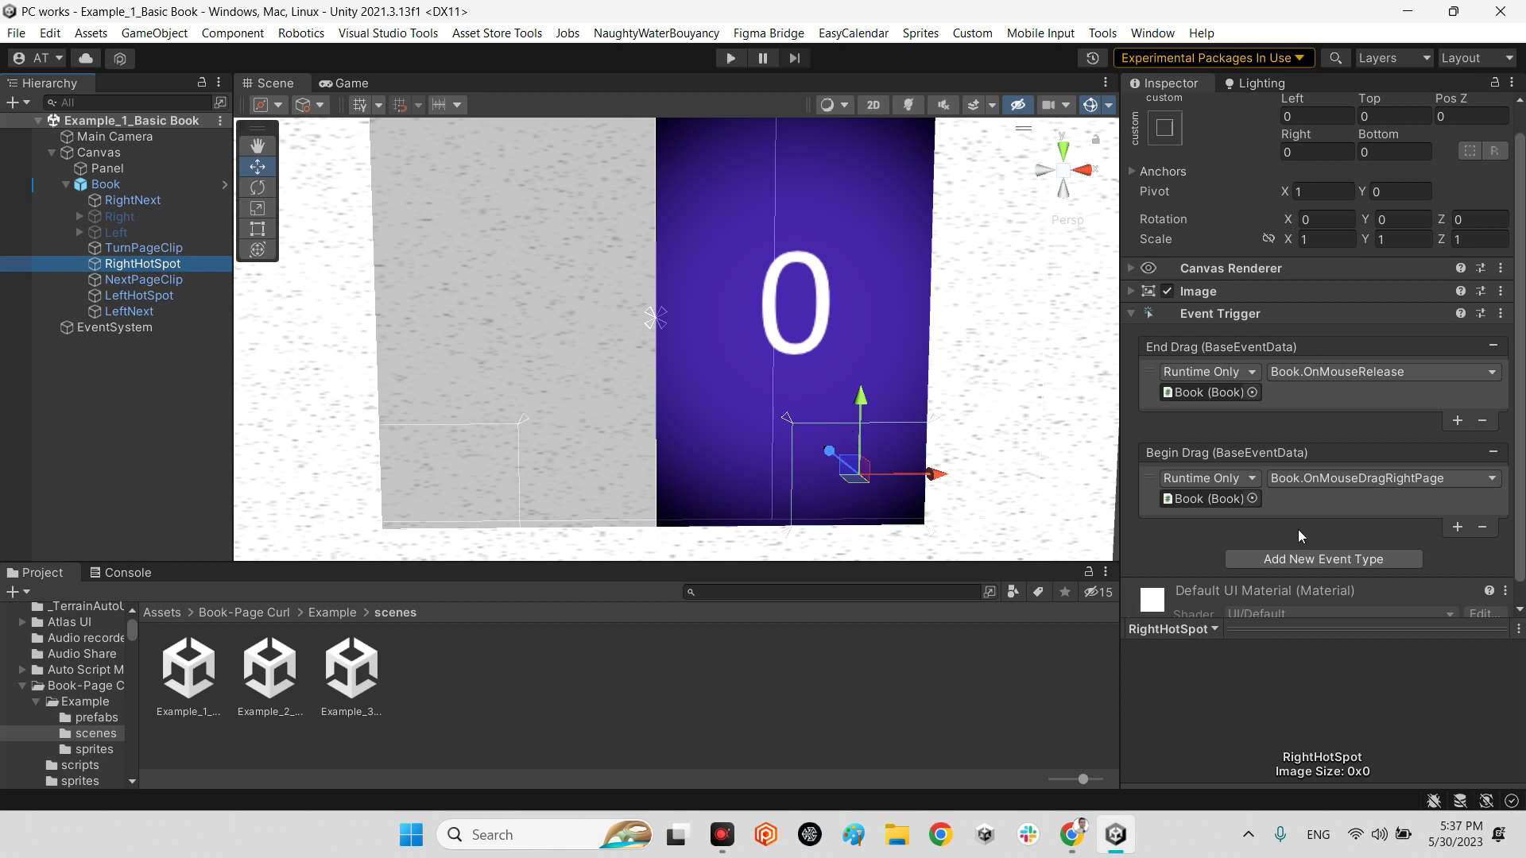
pyautogui.click(1207, 497)
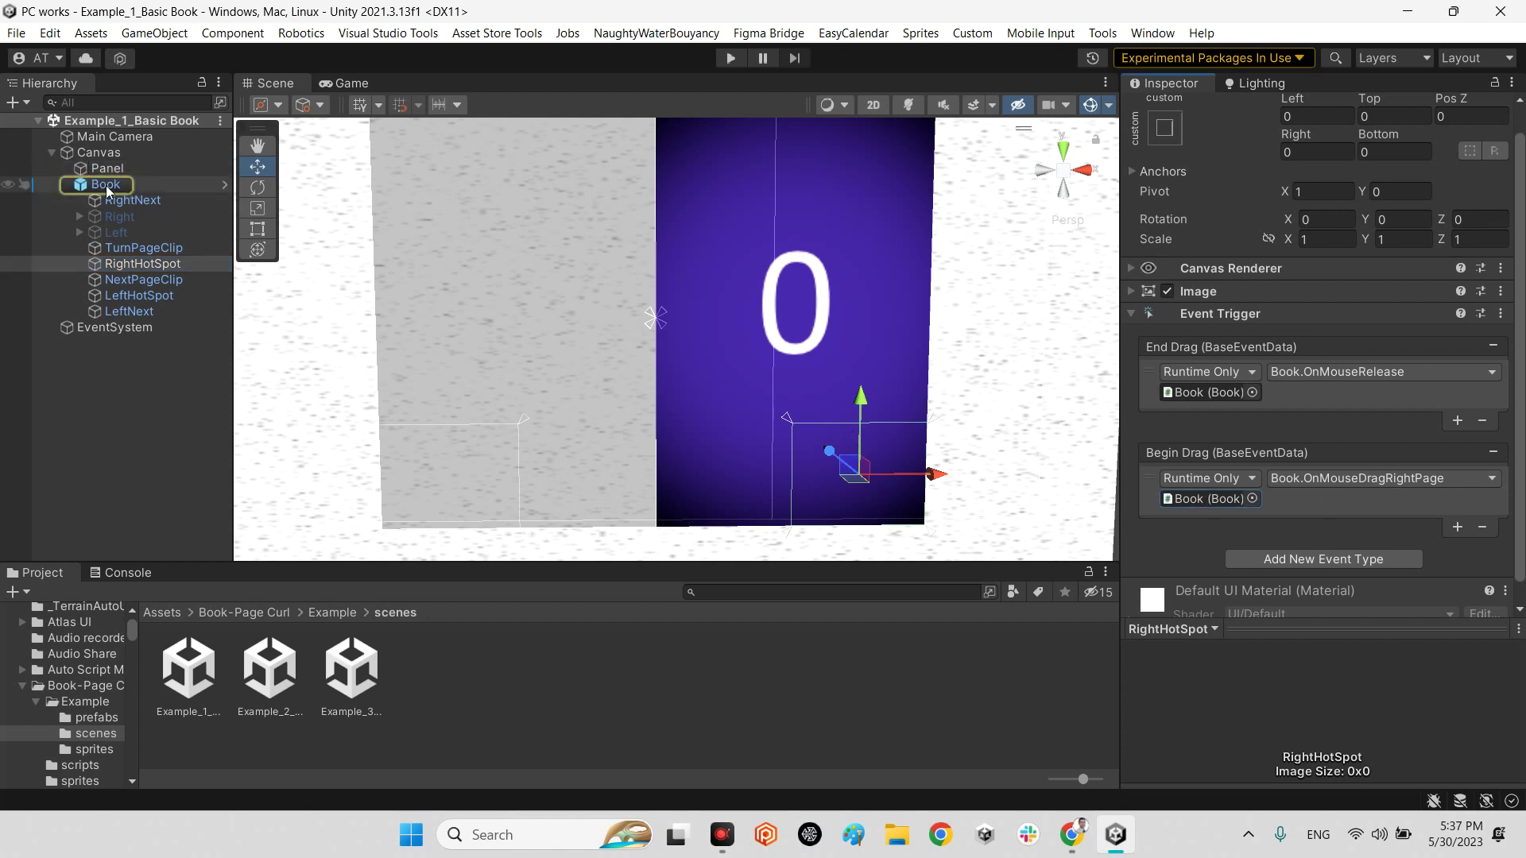
pyautogui.click(106, 185)
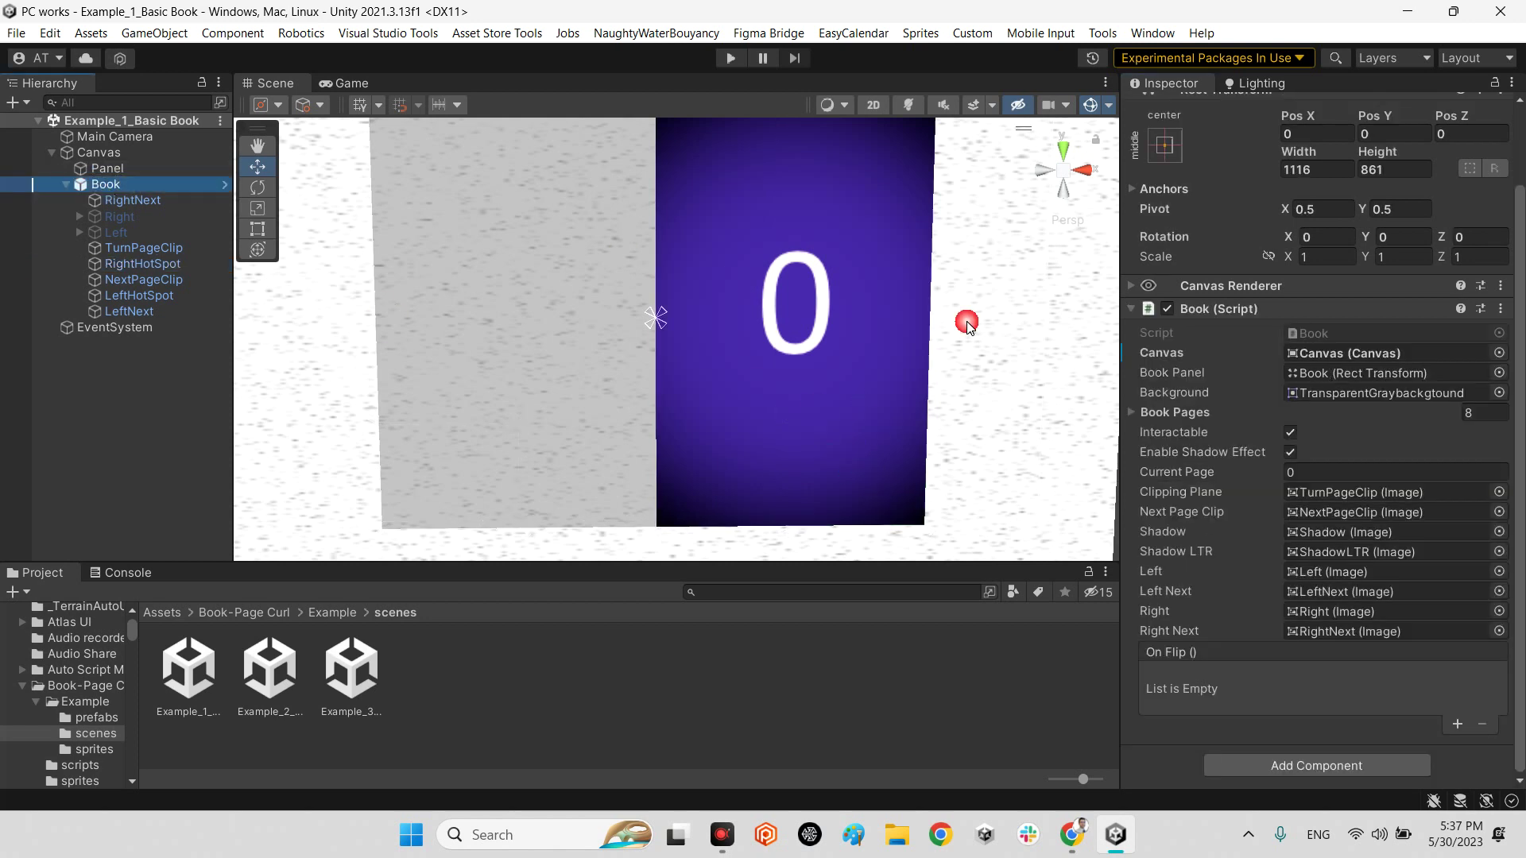
pyautogui.click(1173, 417)
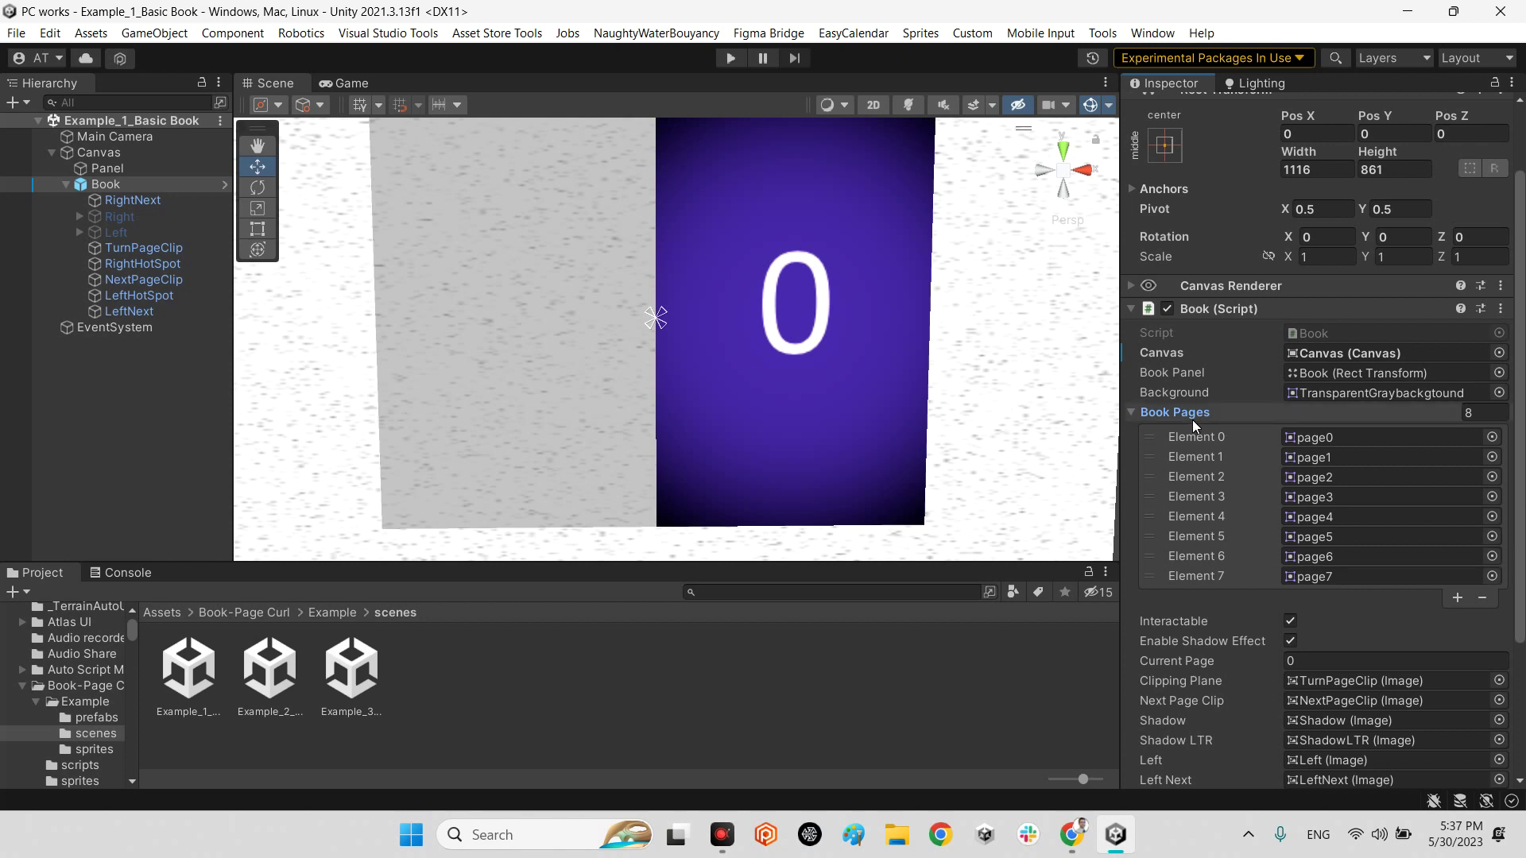
# - Ping the page0 through page7 sprites from the Book Pages elements
pyautogui.click(1304, 439)
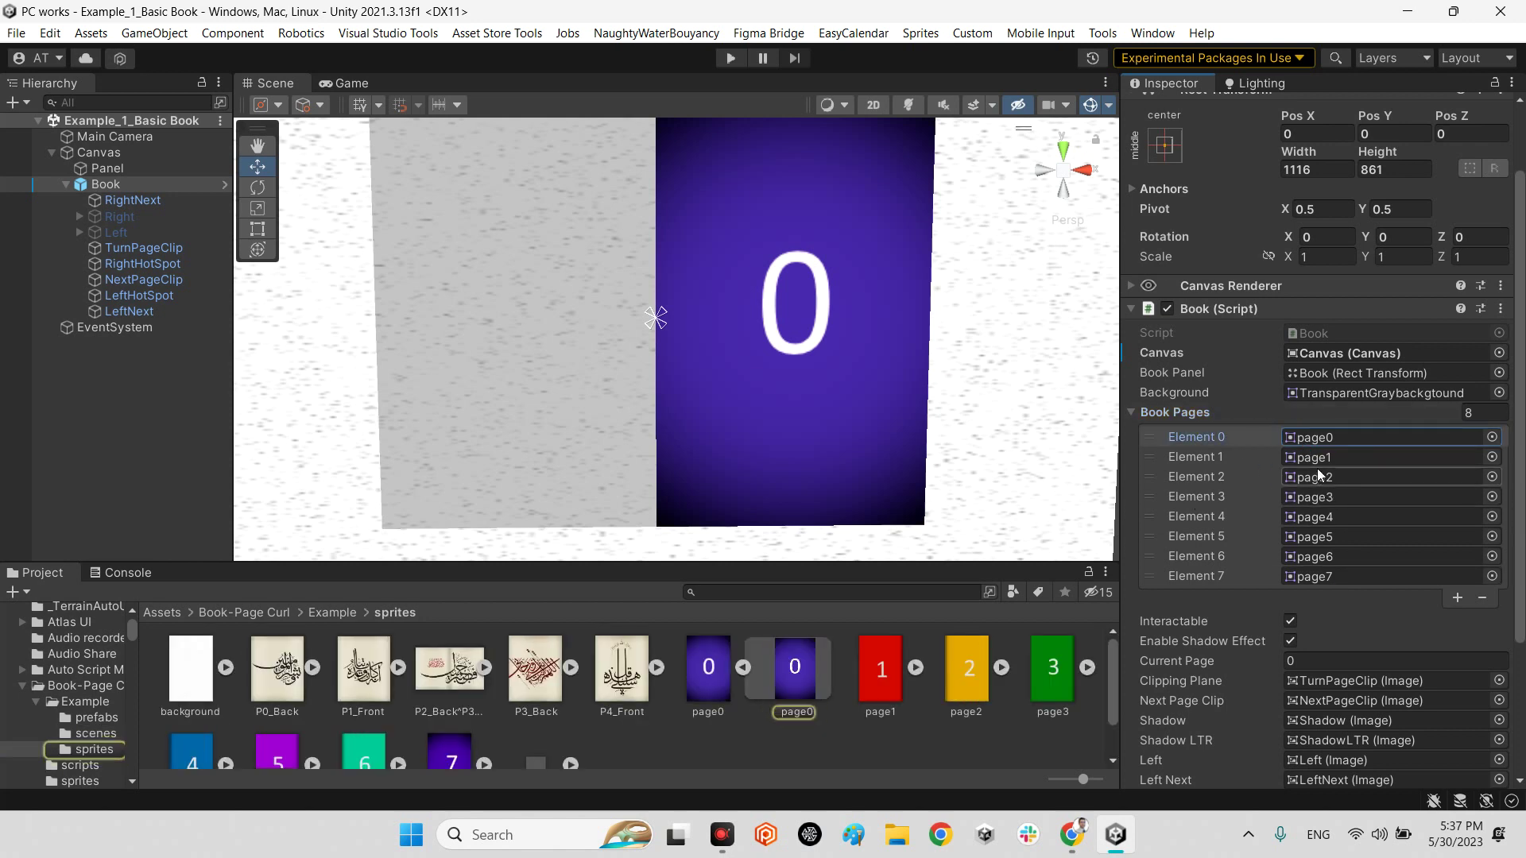
pyautogui.moveTo(1318, 461); pyautogui.dragTo(1317, 482)
pyautogui.click(1317, 498)
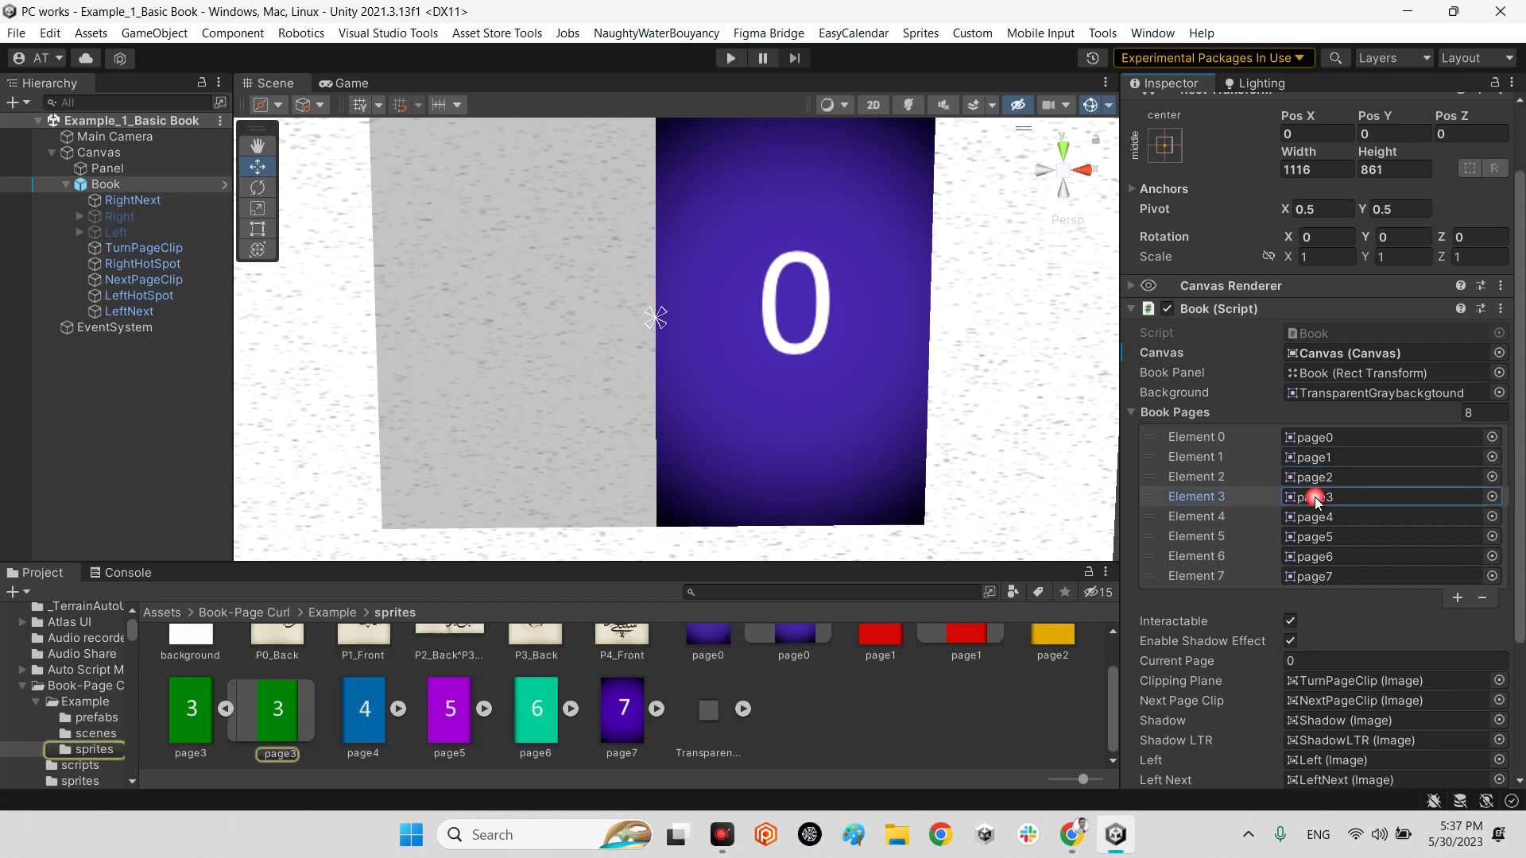
pyautogui.click(1311, 538)
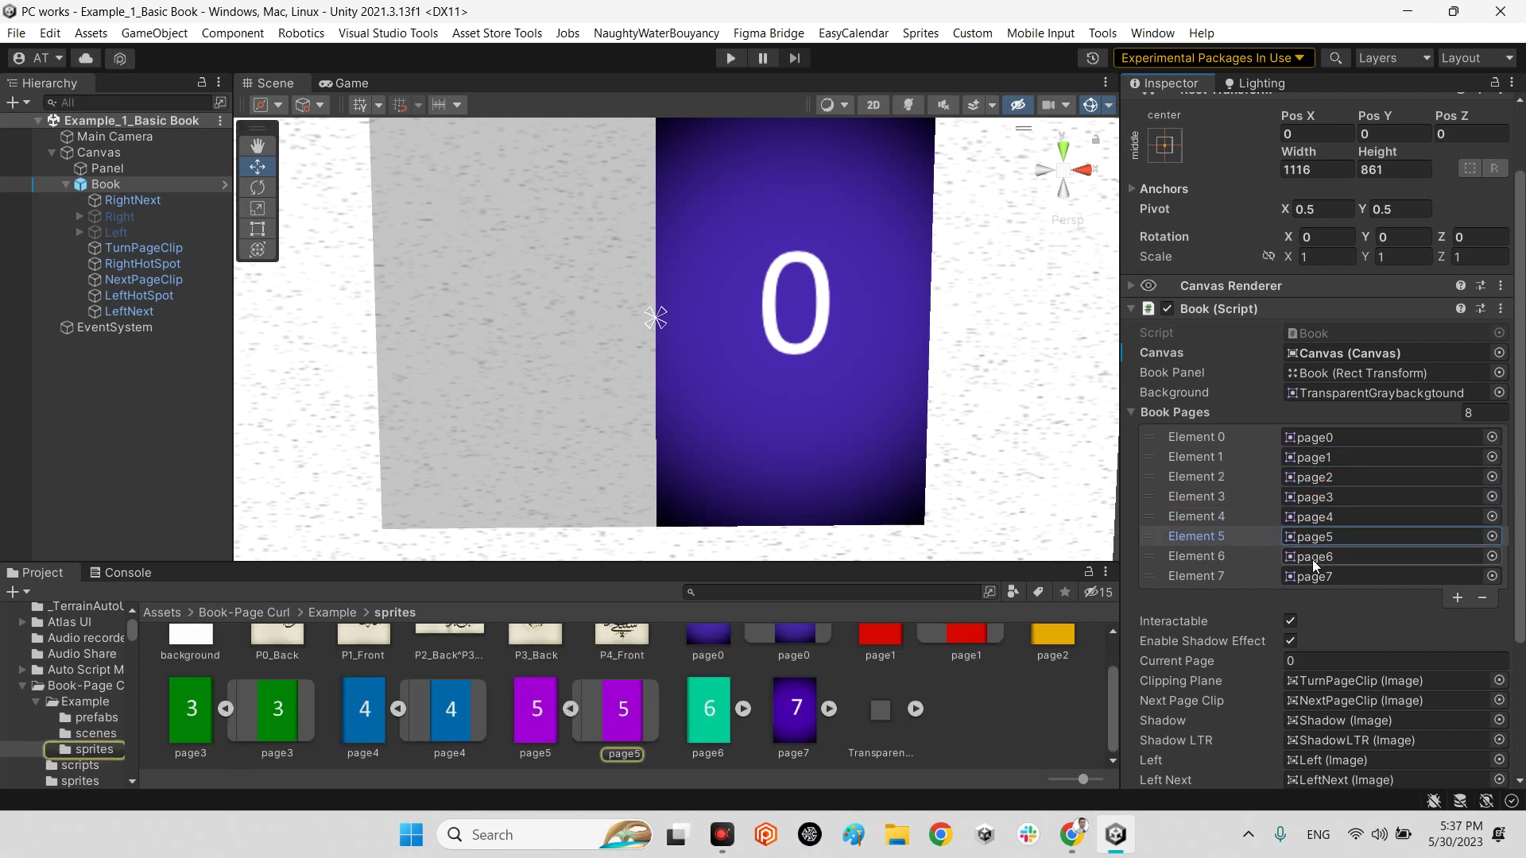
pyautogui.click(1313, 557)
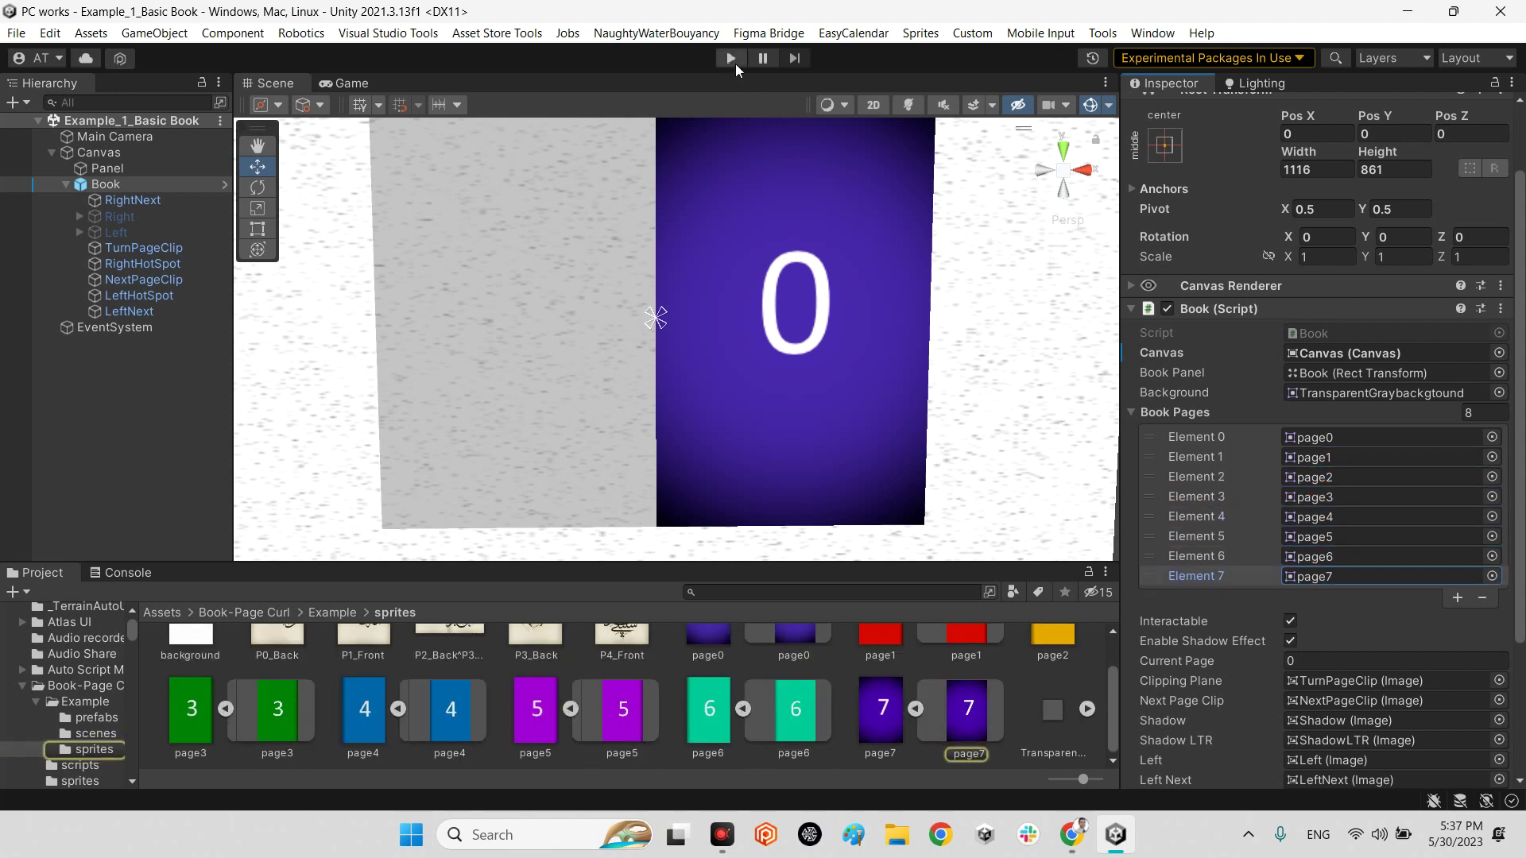
pyautogui.click(731, 57)
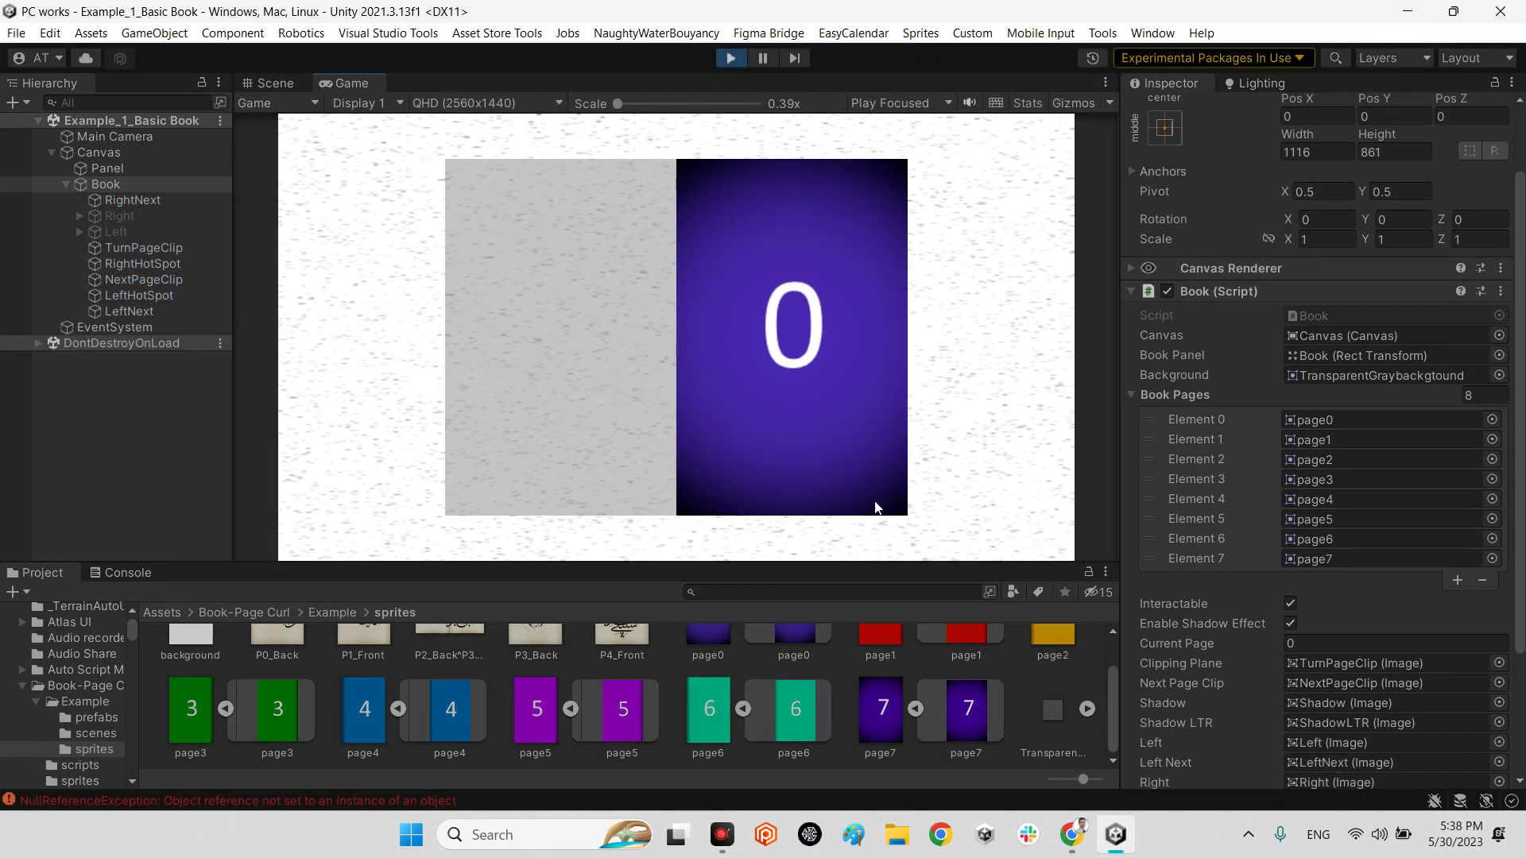
# - Drag page corners to flip the book forward from the cover to page 7
pyautogui.moveTo(888, 510); pyautogui.dragTo(266, 479)
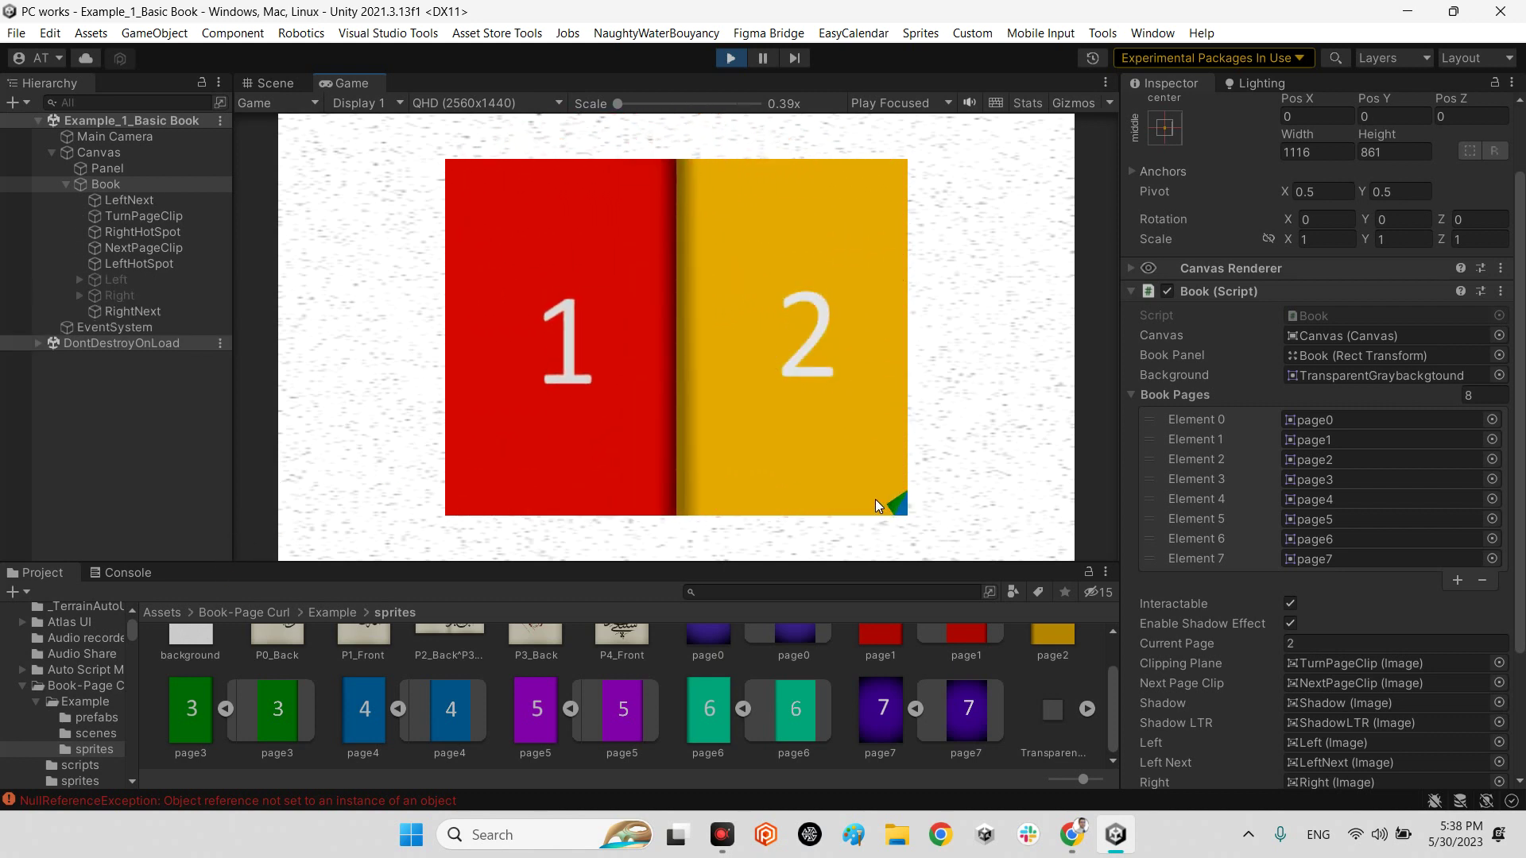
pyautogui.moveTo(875, 500); pyautogui.dragTo(377, 378)
pyautogui.moveTo(465, 501)
pyautogui.mouseDown()
pyautogui.moveTo(377, 244)
pyautogui.moveTo(124, 519)
pyautogui.moveTo(279, 451)
pyautogui.mouseUp()
pyautogui.moveTo(908, 459); pyautogui.dragTo(152, 403)
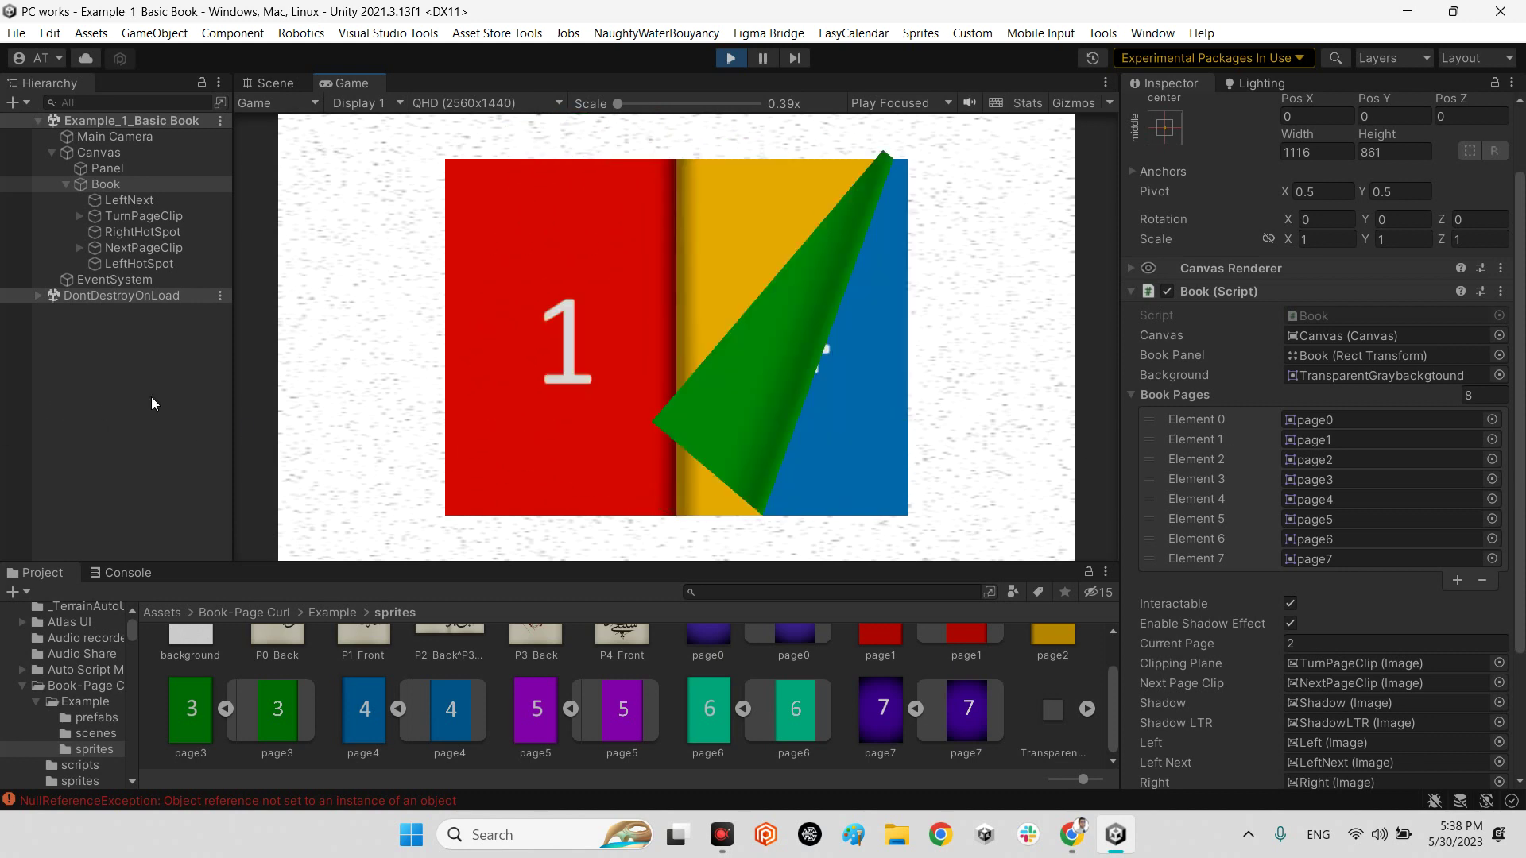
pyautogui.moveTo(1032, 418); pyautogui.dragTo(770, 426)
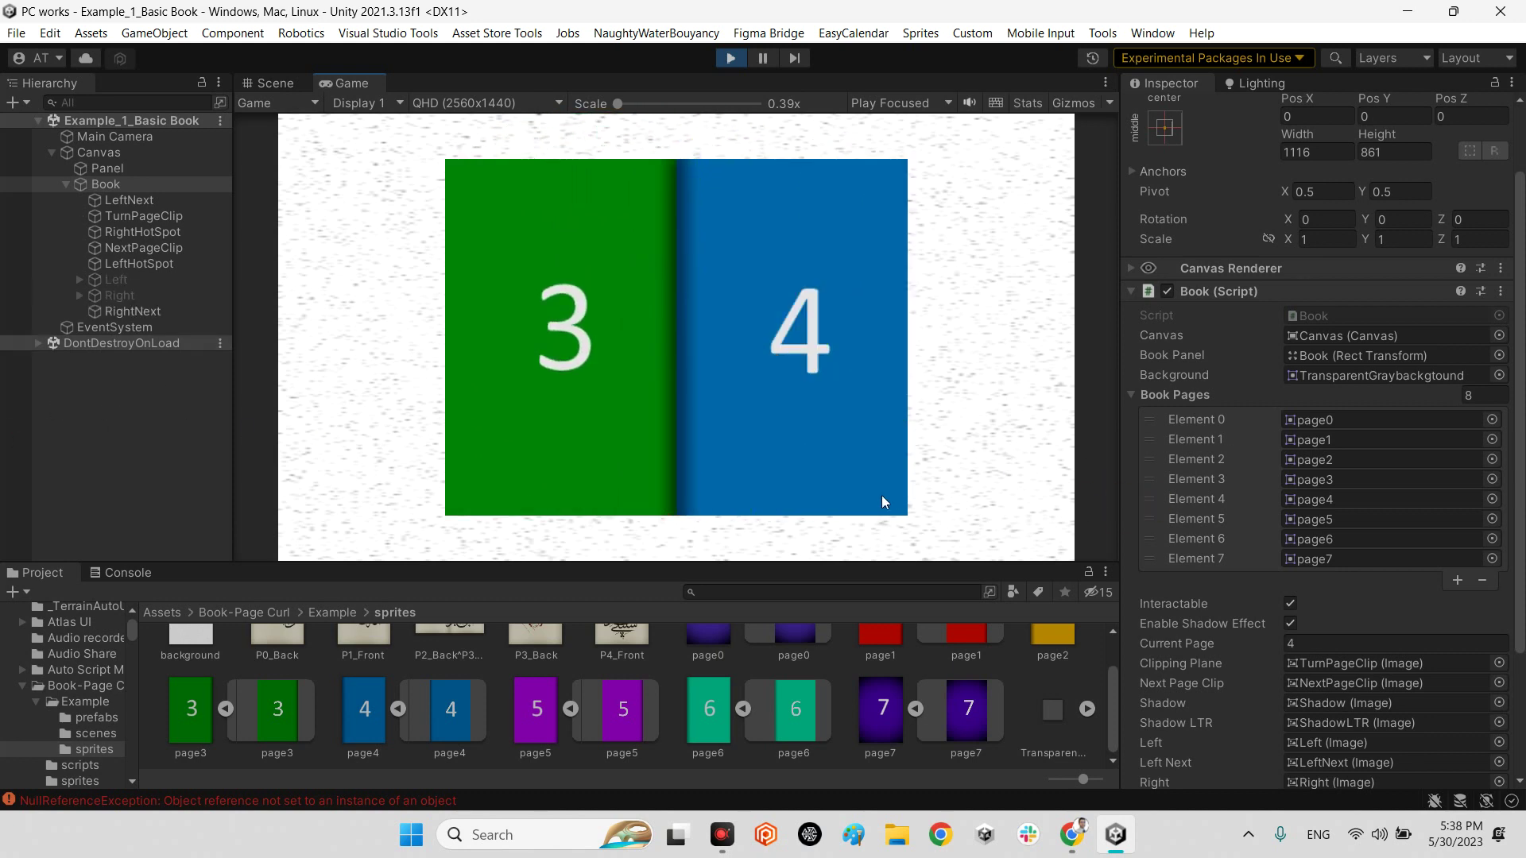
pyautogui.moveTo(881, 501); pyautogui.dragTo(505, 399)
pyautogui.moveTo(848, 491); pyautogui.dragTo(222, 444)
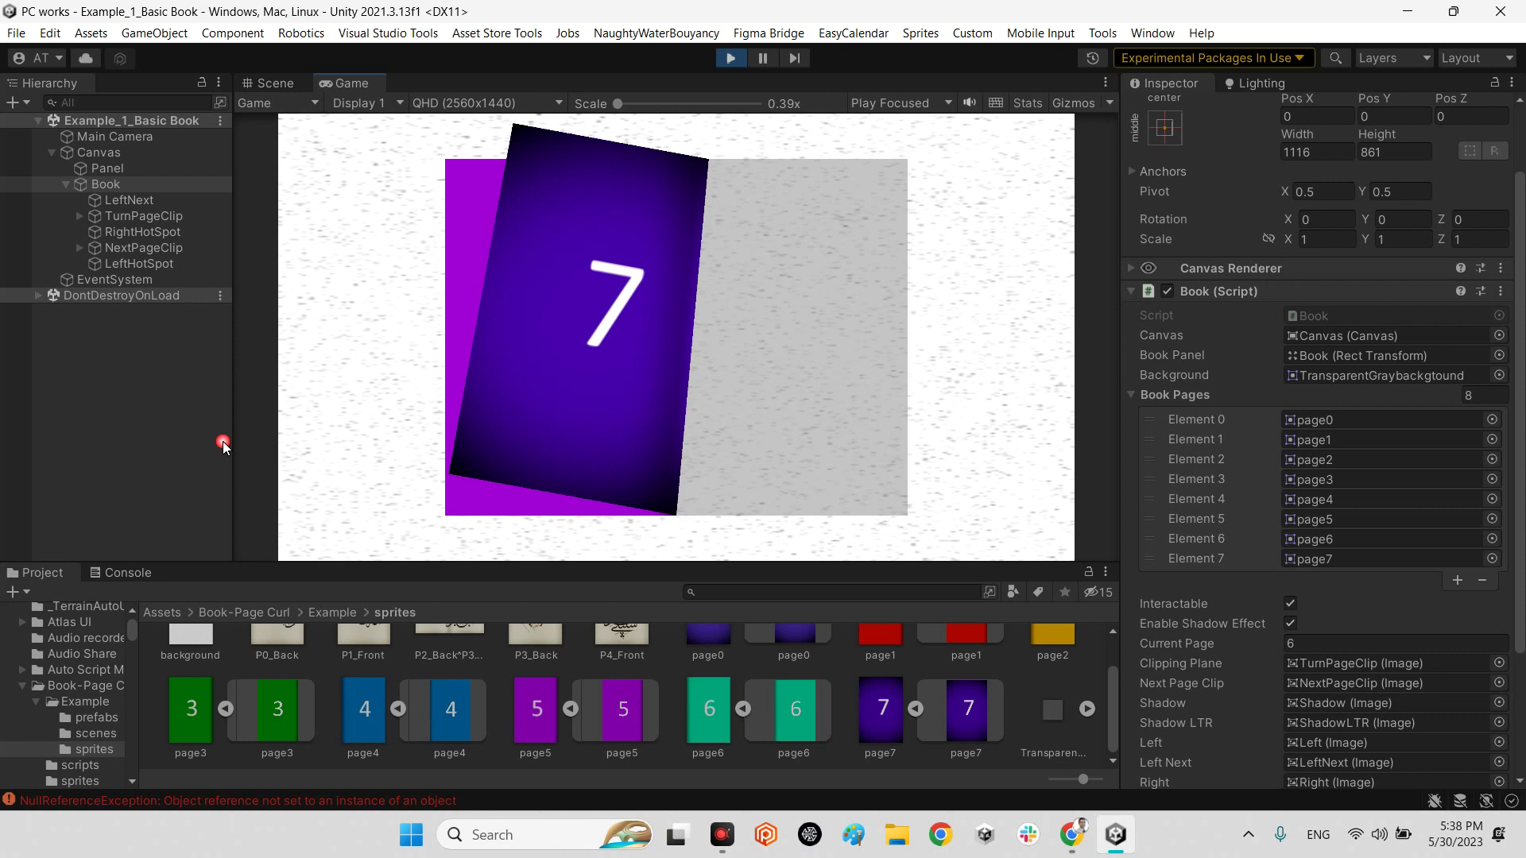
pyautogui.click(702, 223)
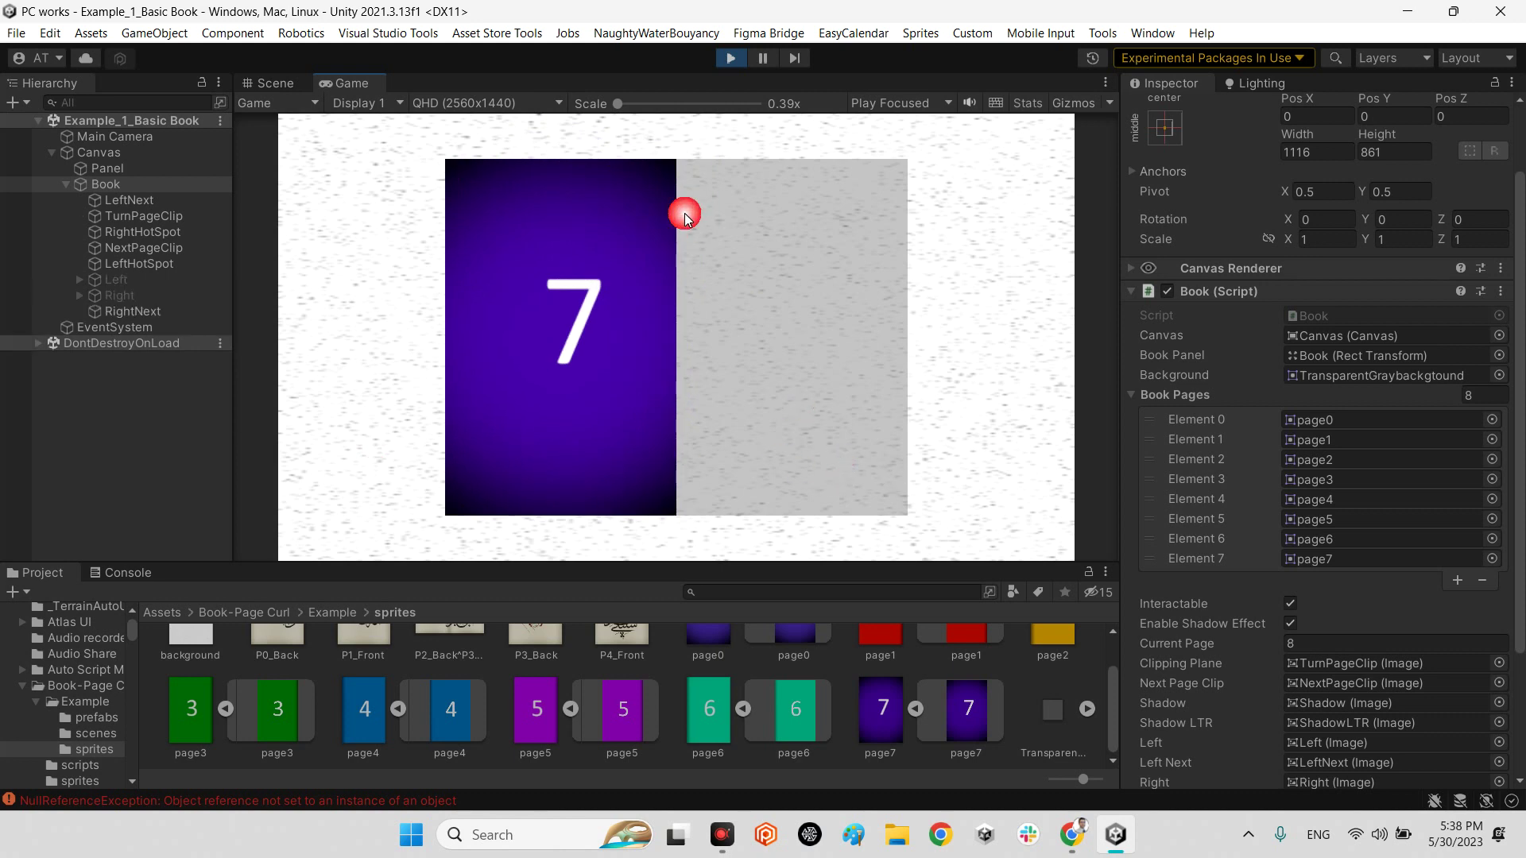
pyautogui.scroll(-3, 1440, 484)
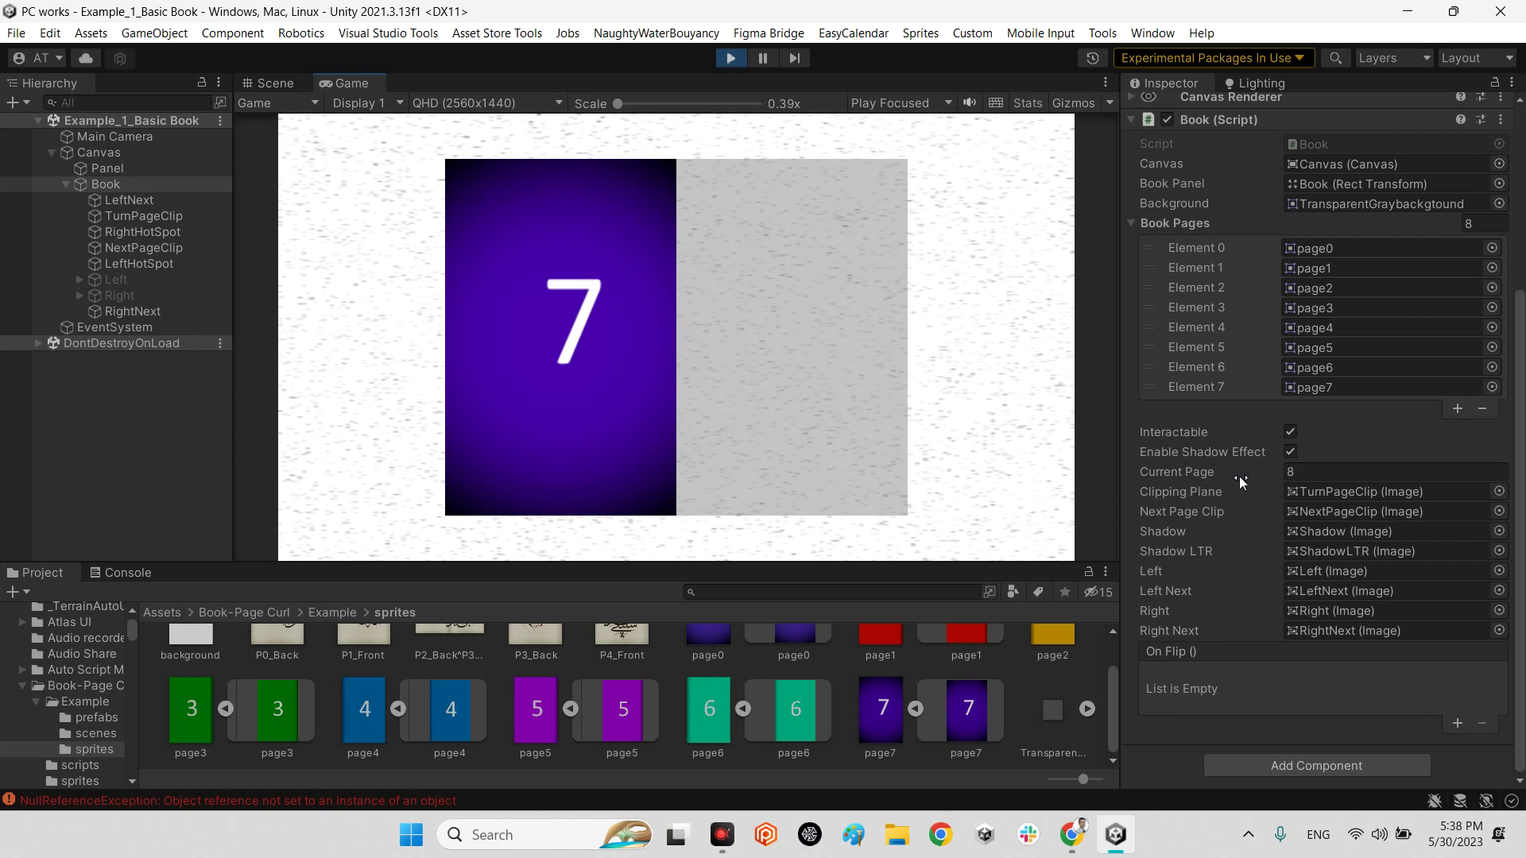
# - Flip back from page 7 through pages 5, 3 and 1 to cover page 0
pyautogui.moveTo(480, 474); pyautogui.dragTo(1134, 502)
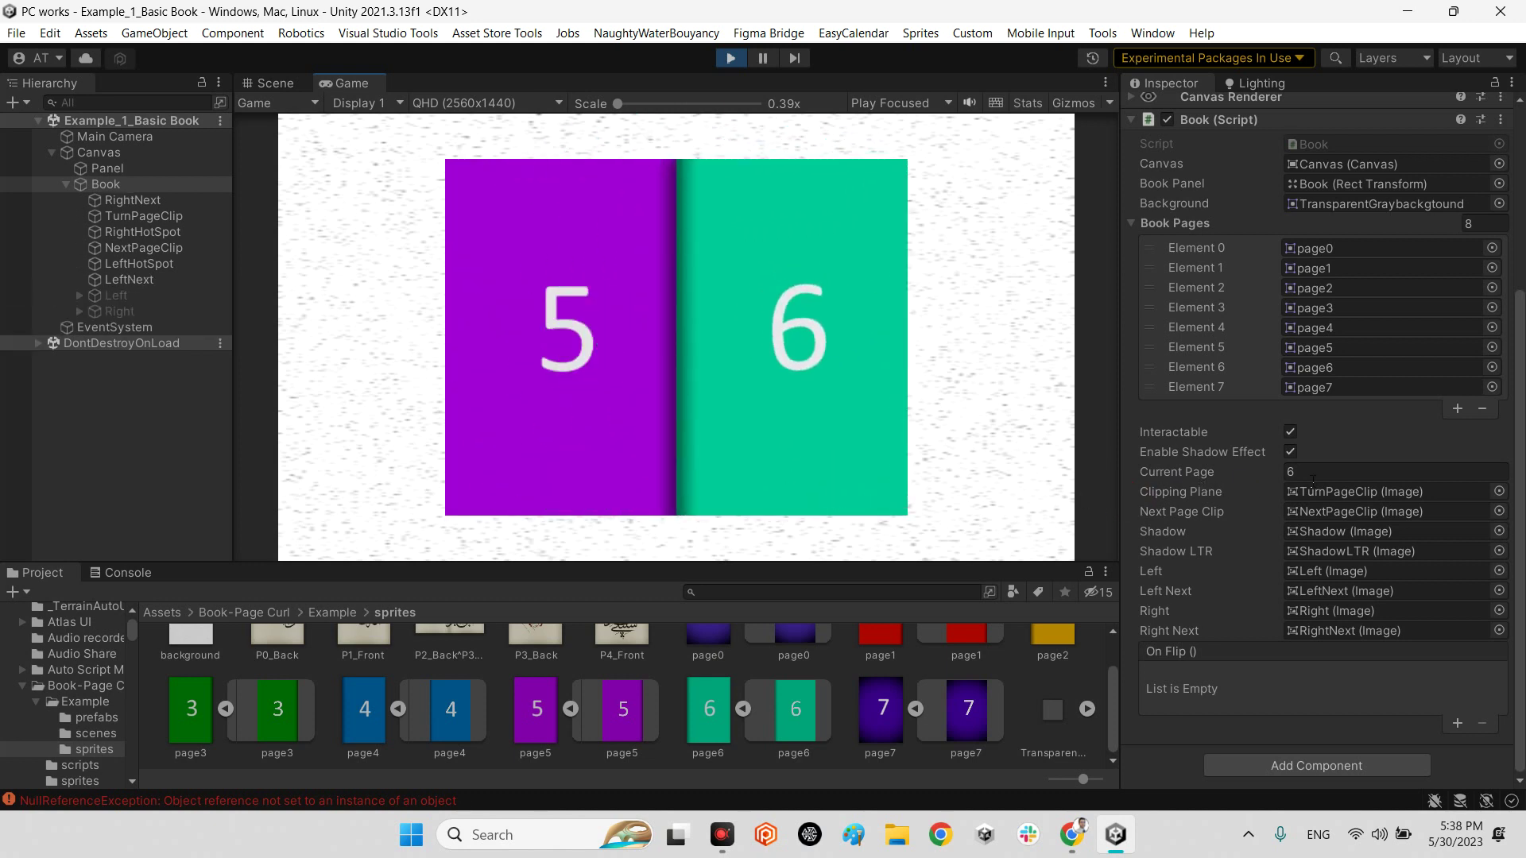
pyautogui.moveTo(511, 481); pyautogui.dragTo(1183, 447)
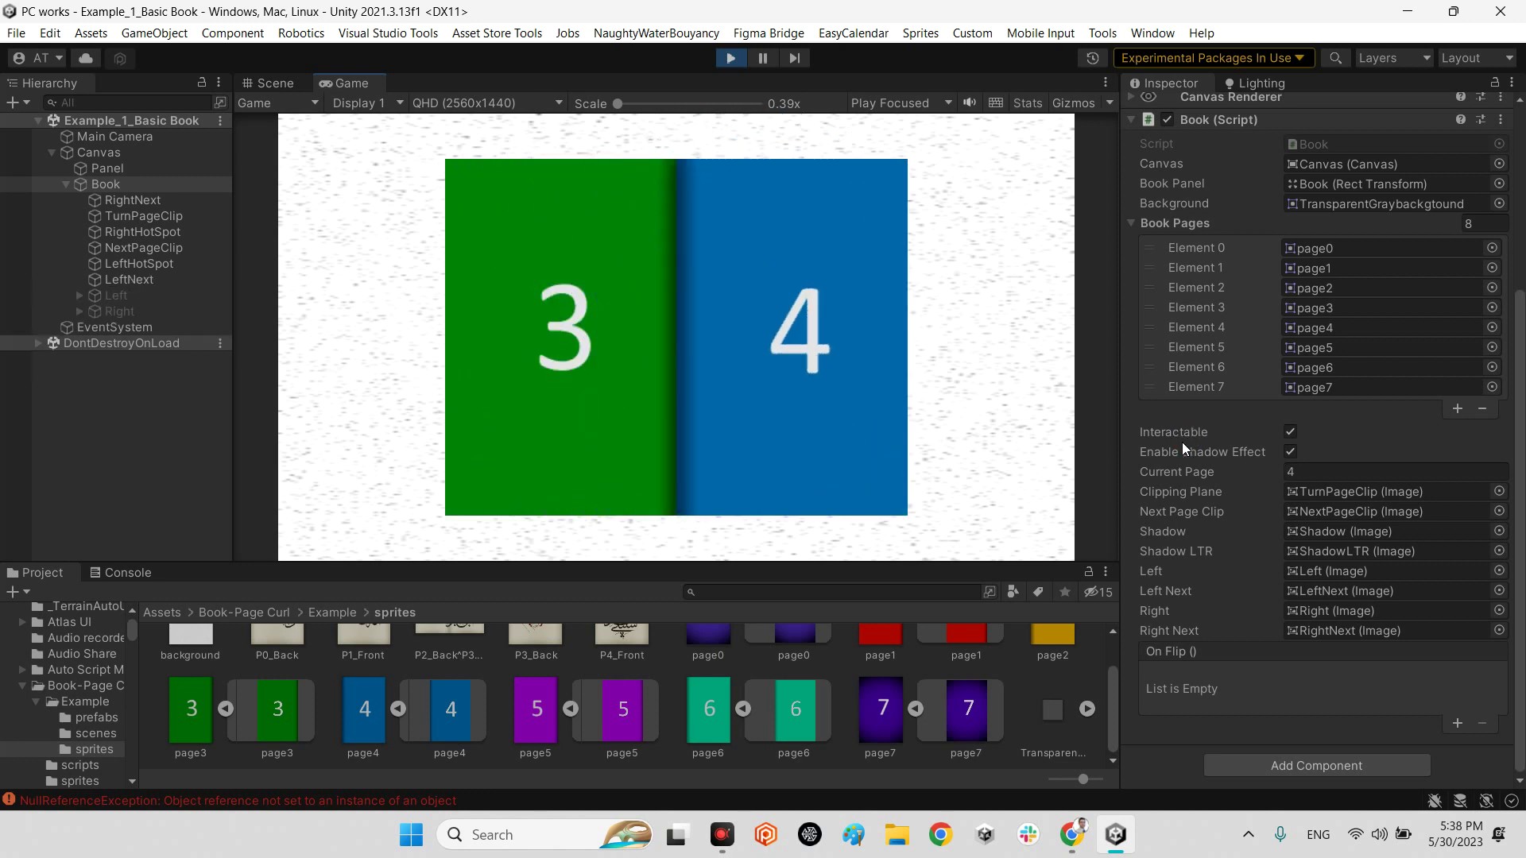
pyautogui.moveTo(548, 451); pyautogui.dragTo(729, 351)
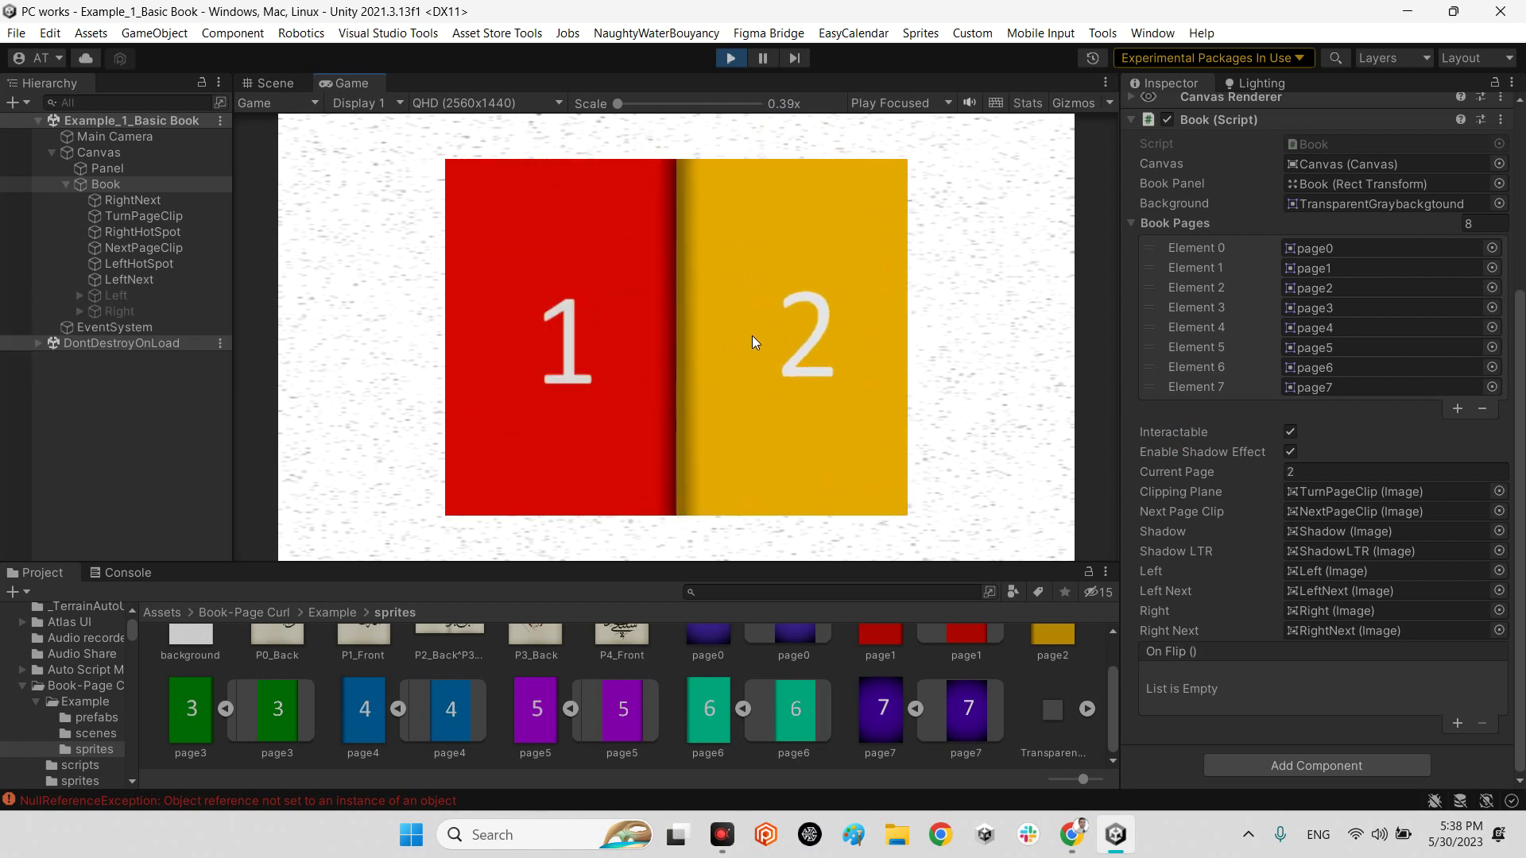
pyautogui.moveTo(505, 482); pyautogui.dragTo(878, 388)
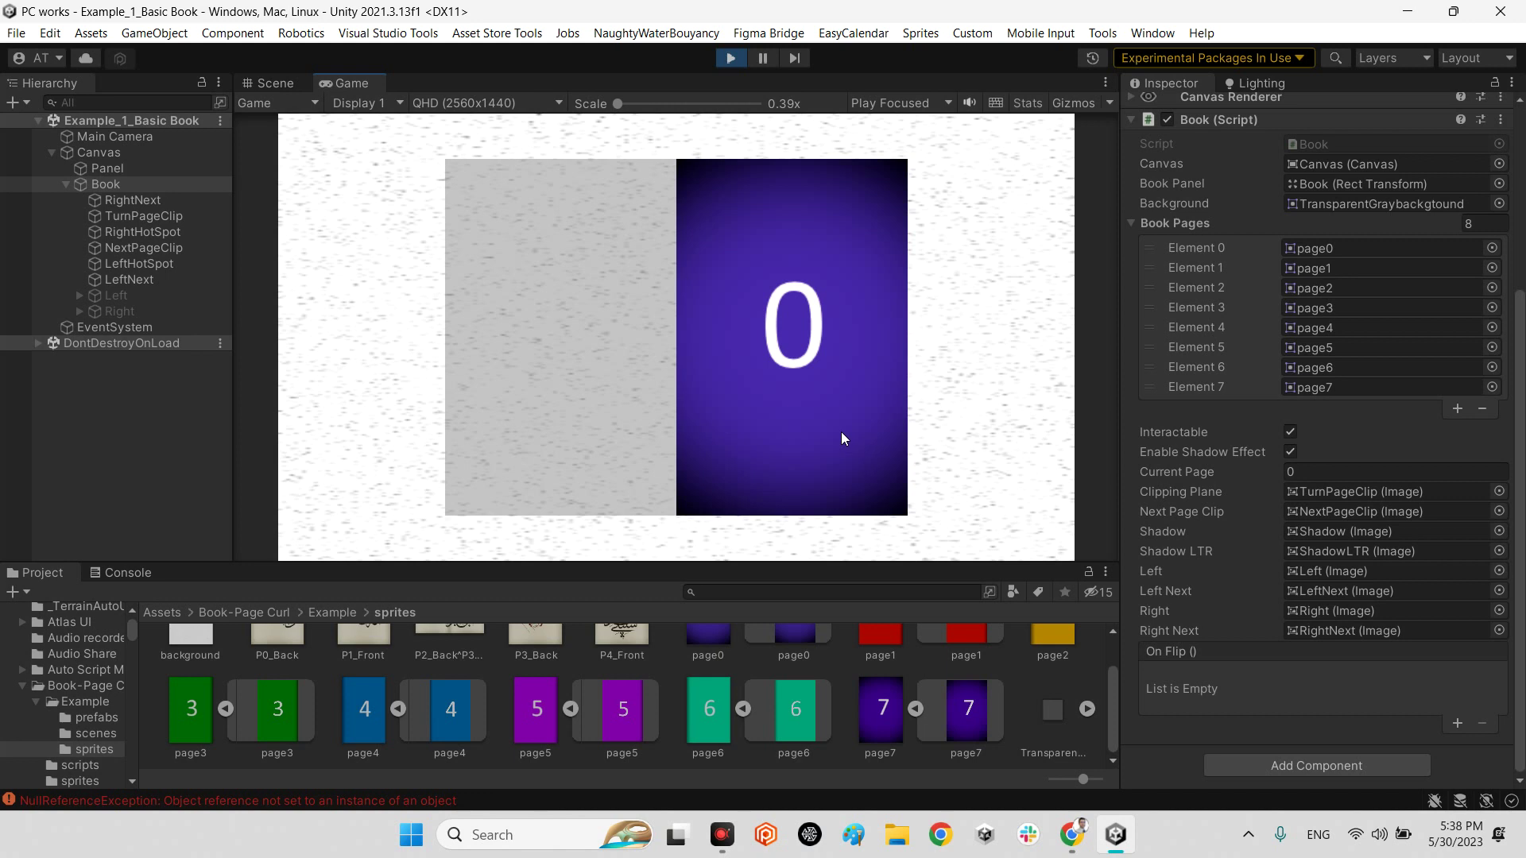
pyautogui.scroll(3, 1396, 494)
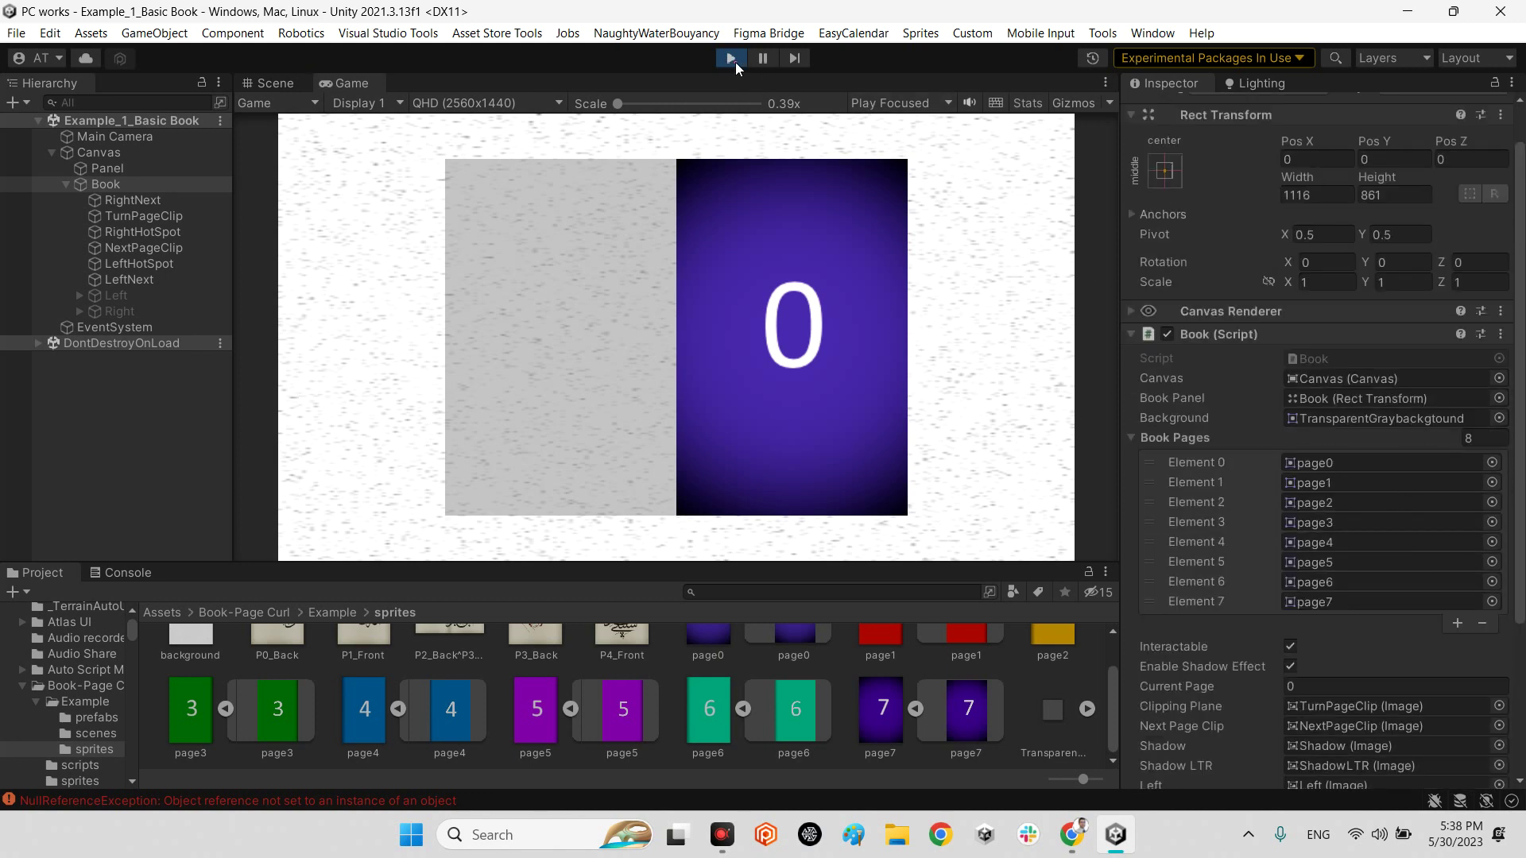
# - Exit Play mode, clear the Console error, and go to Example > scenes
pyautogui.click(733, 60)
pyautogui.click(119, 573)
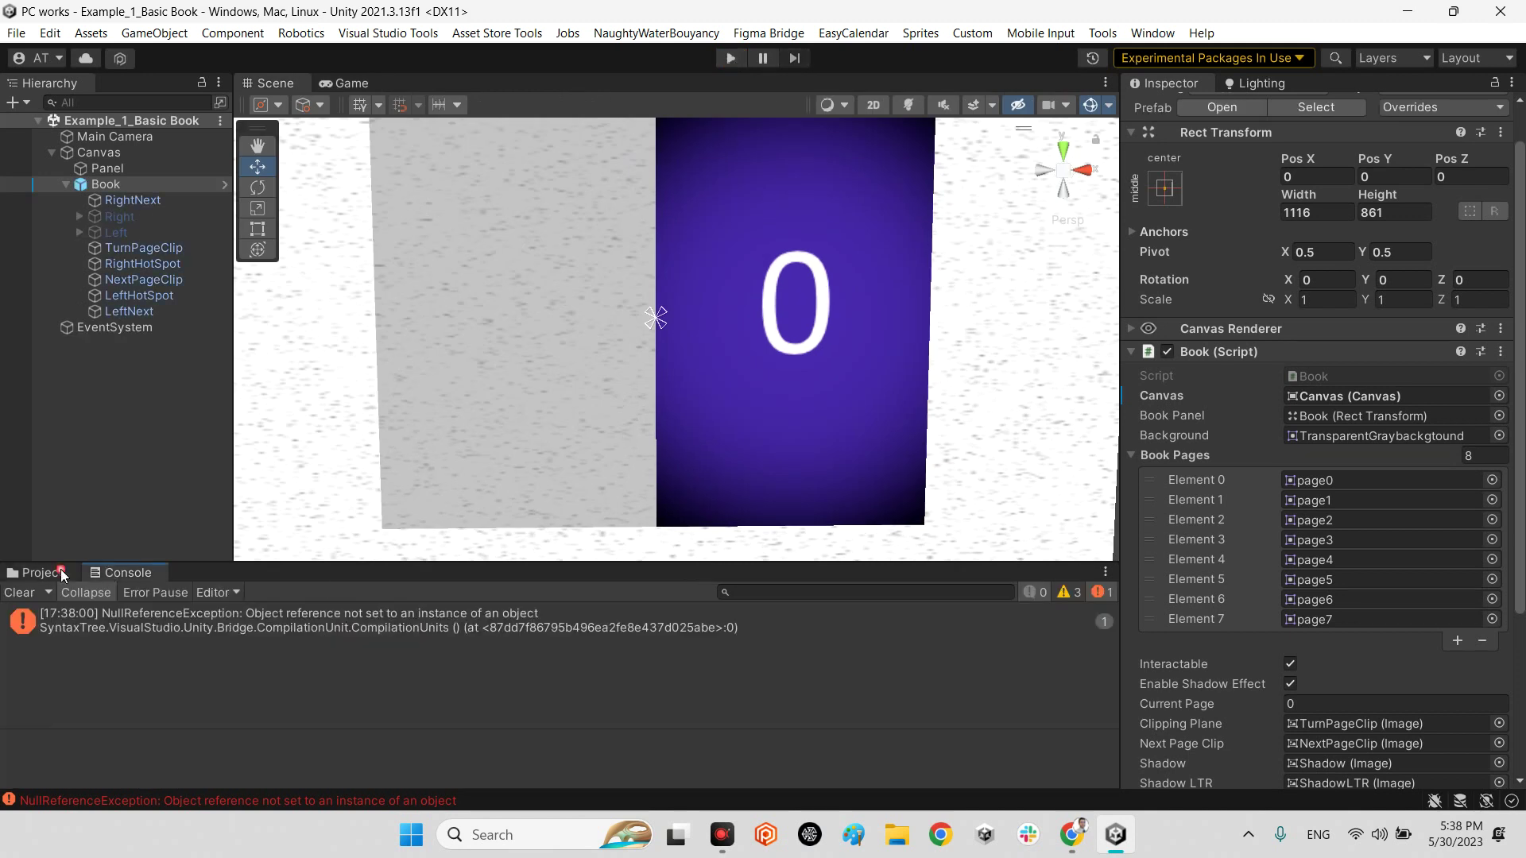
pyautogui.click(24, 591)
pyautogui.click(332, 614)
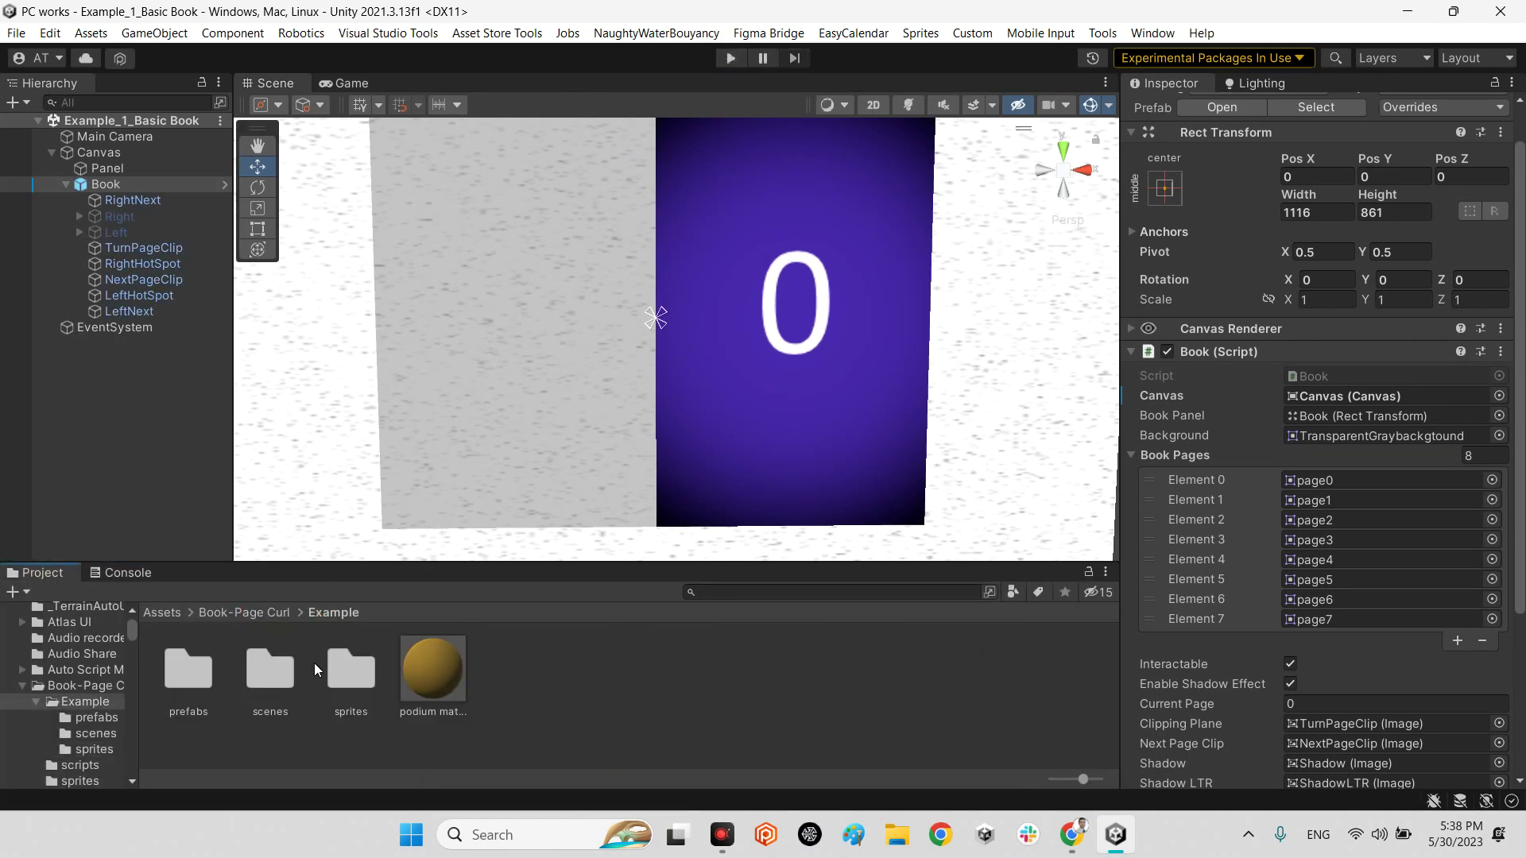
pyautogui.doubleClick(272, 676)
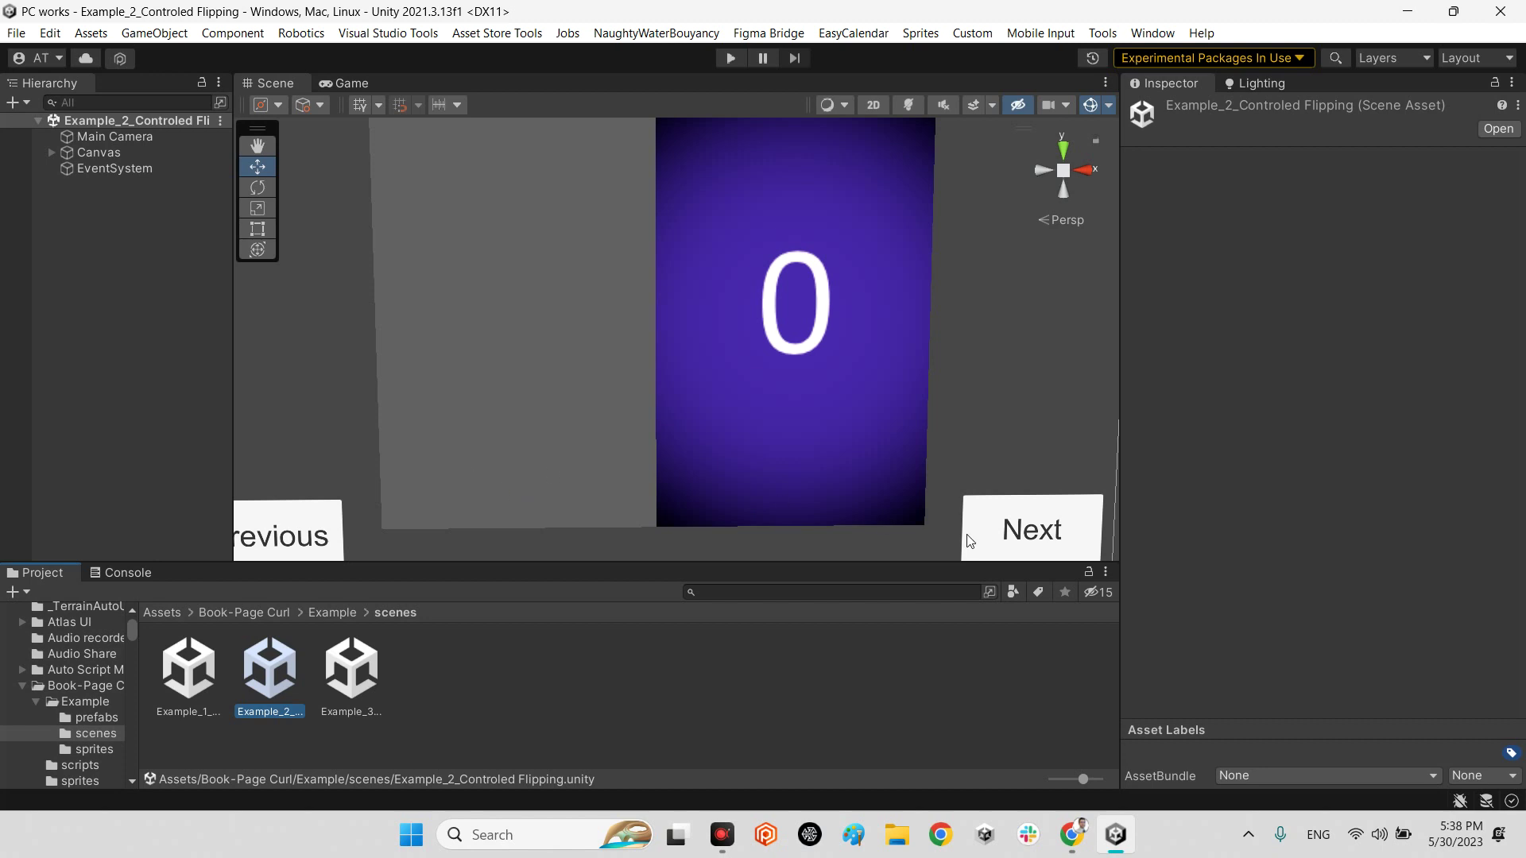
# - Orbit the Scene view to see the book and both page buttons, then show Game view
pyautogui.keyDown('alt'); pyautogui.moveTo(966, 541); pyautogui.dragTo(305, 451); pyautogui.keyUp('alt')
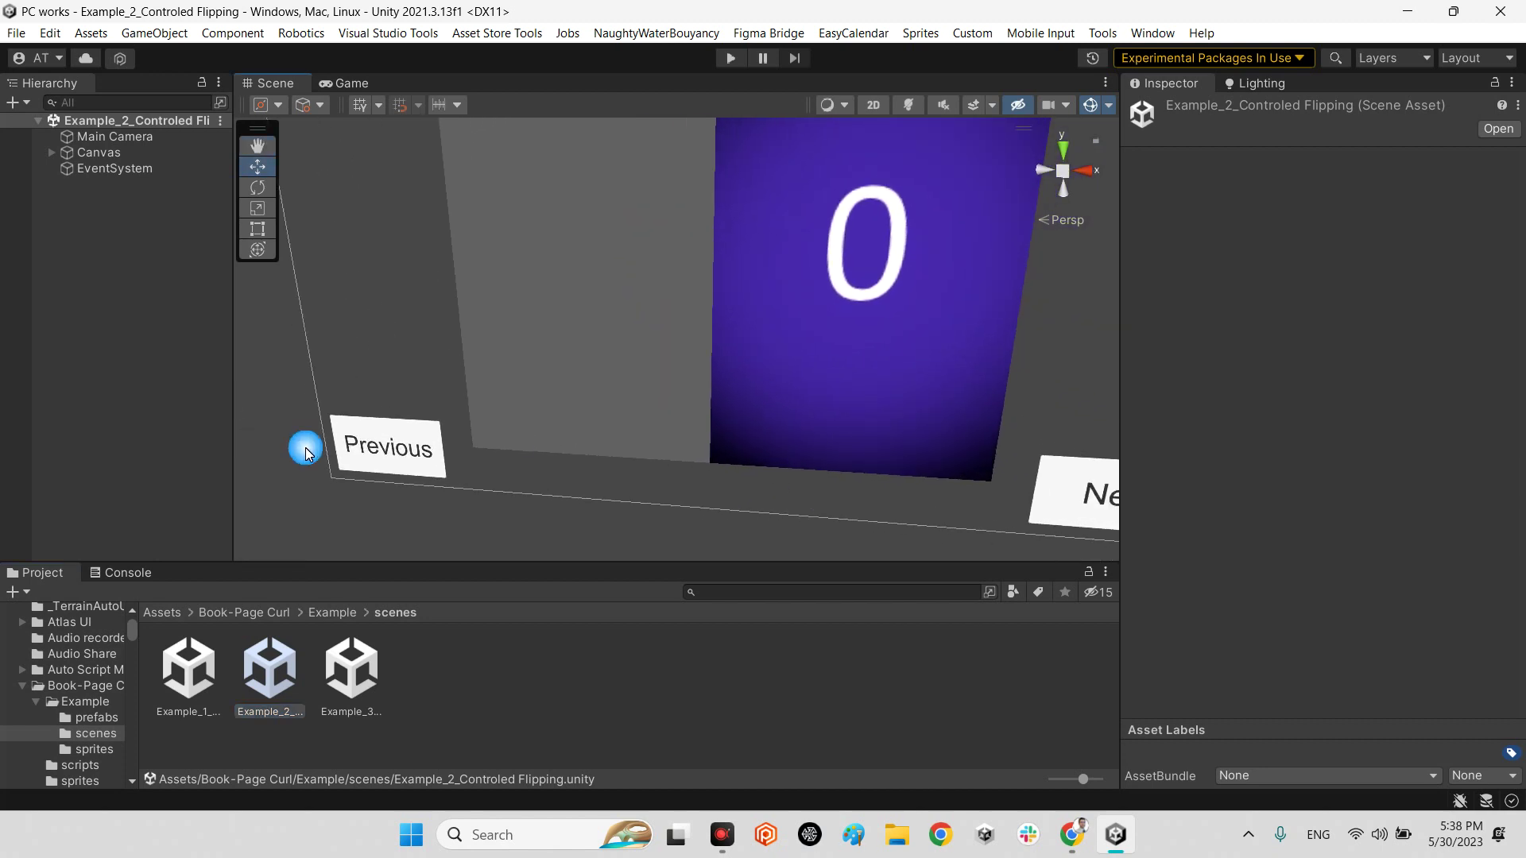
pyautogui.keyDown('alt'); pyautogui.moveTo(431, 438); pyautogui.dragTo(811, 453); pyautogui.keyUp('alt')
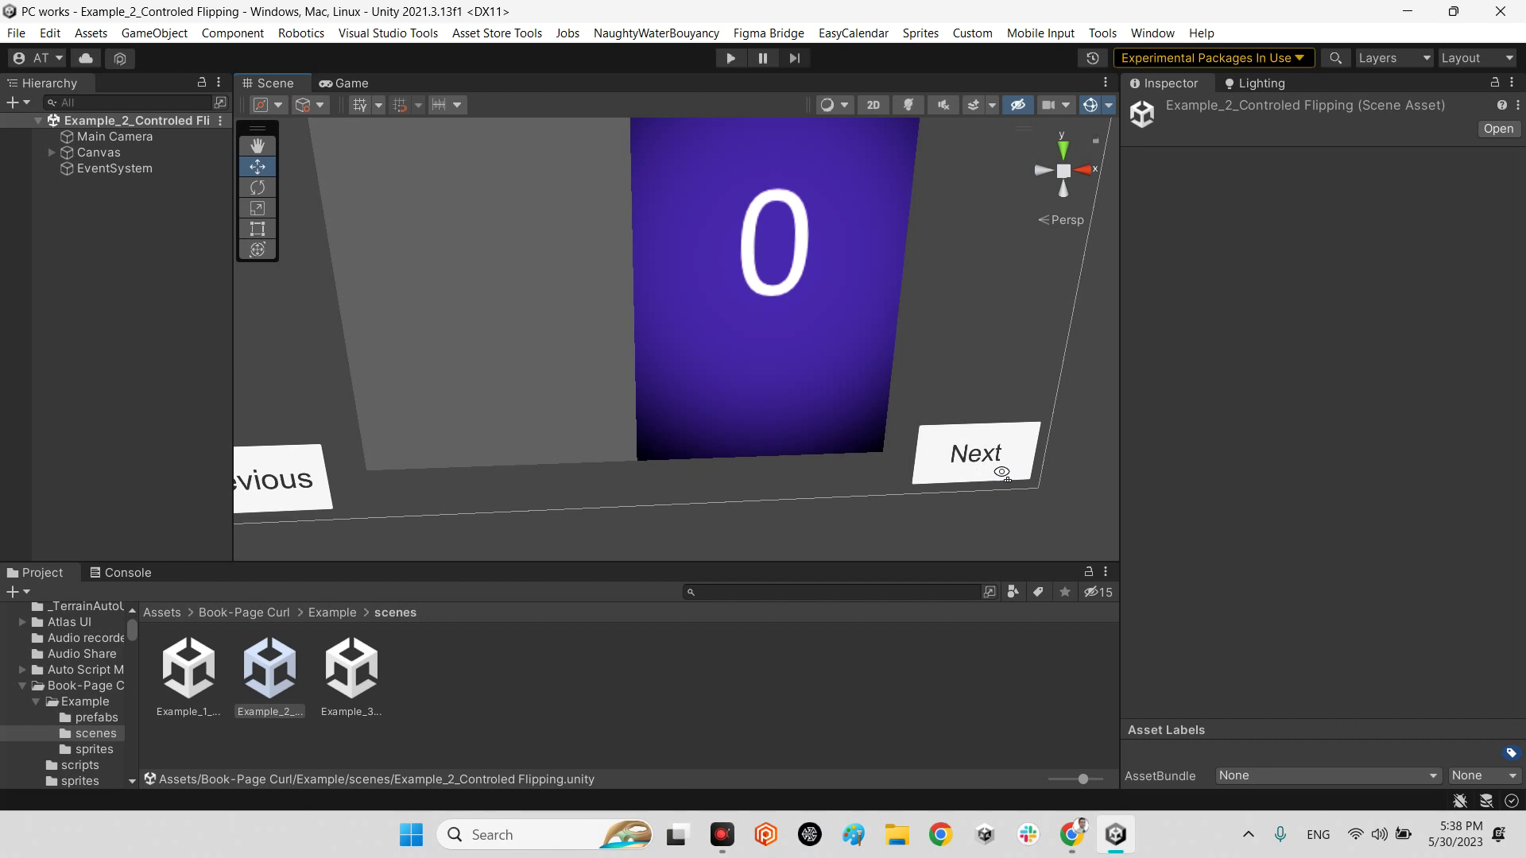
pyautogui.keyDown('alt'); pyautogui.moveTo(1002, 472); pyautogui.dragTo(963, 450); pyautogui.keyUp('alt')
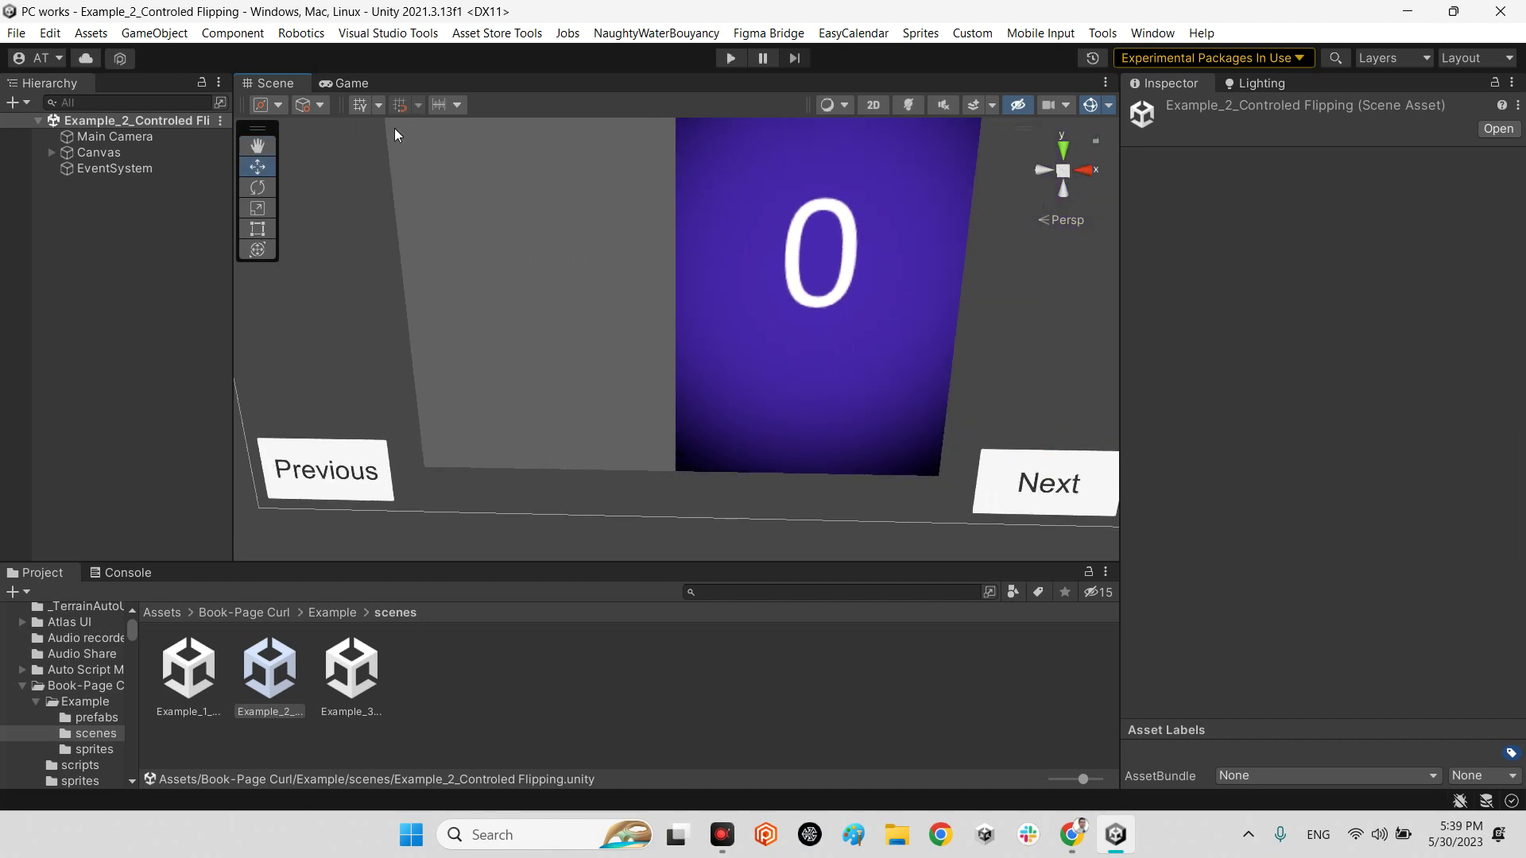
pyautogui.click(359, 90)
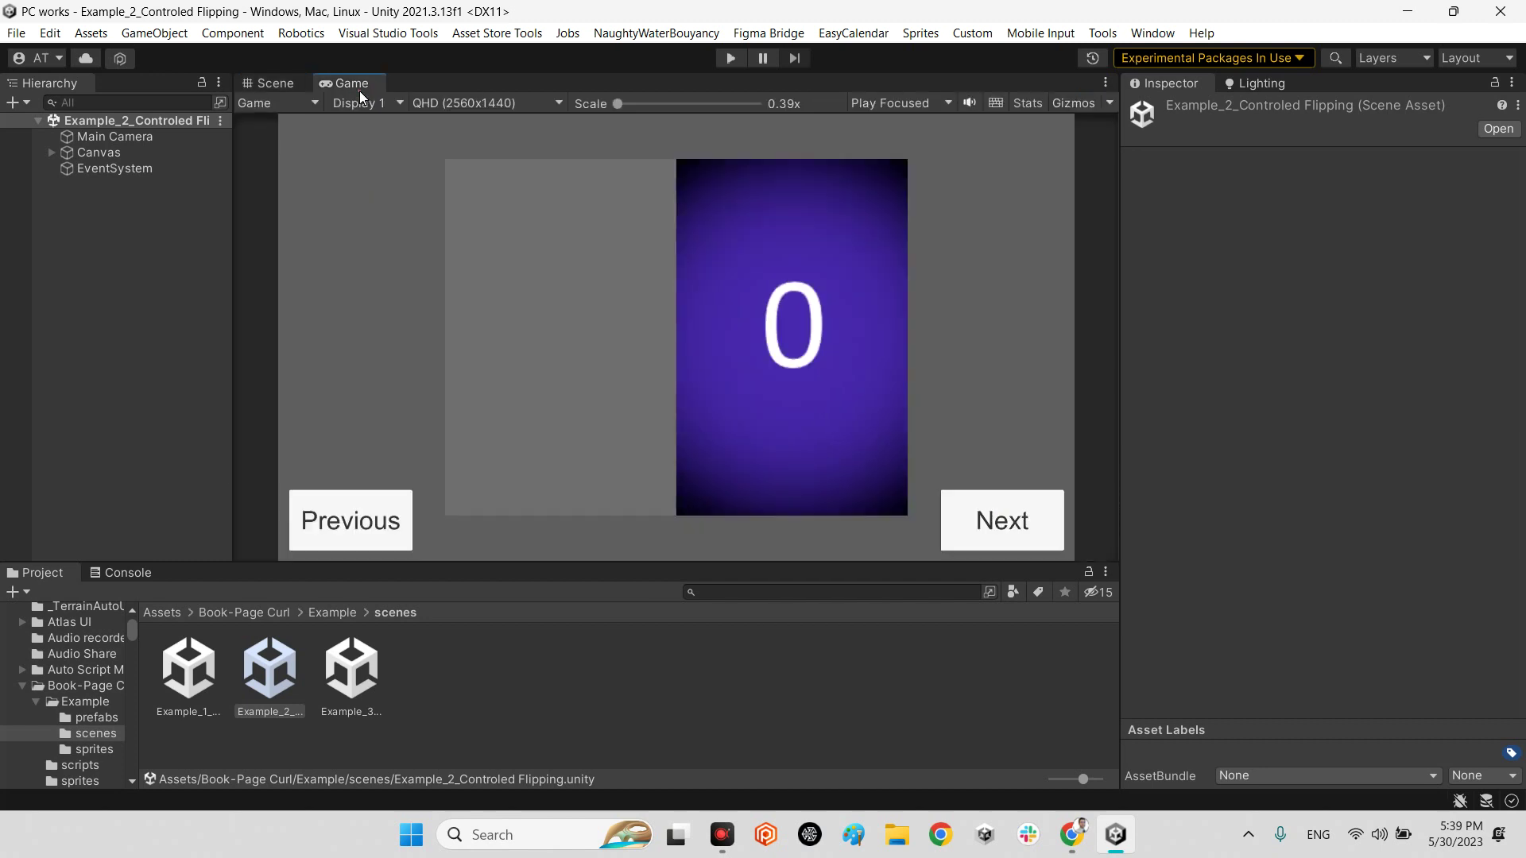
# - Inspect btn_next's On Click event and the Book object it targets
pyautogui.click(50, 152)
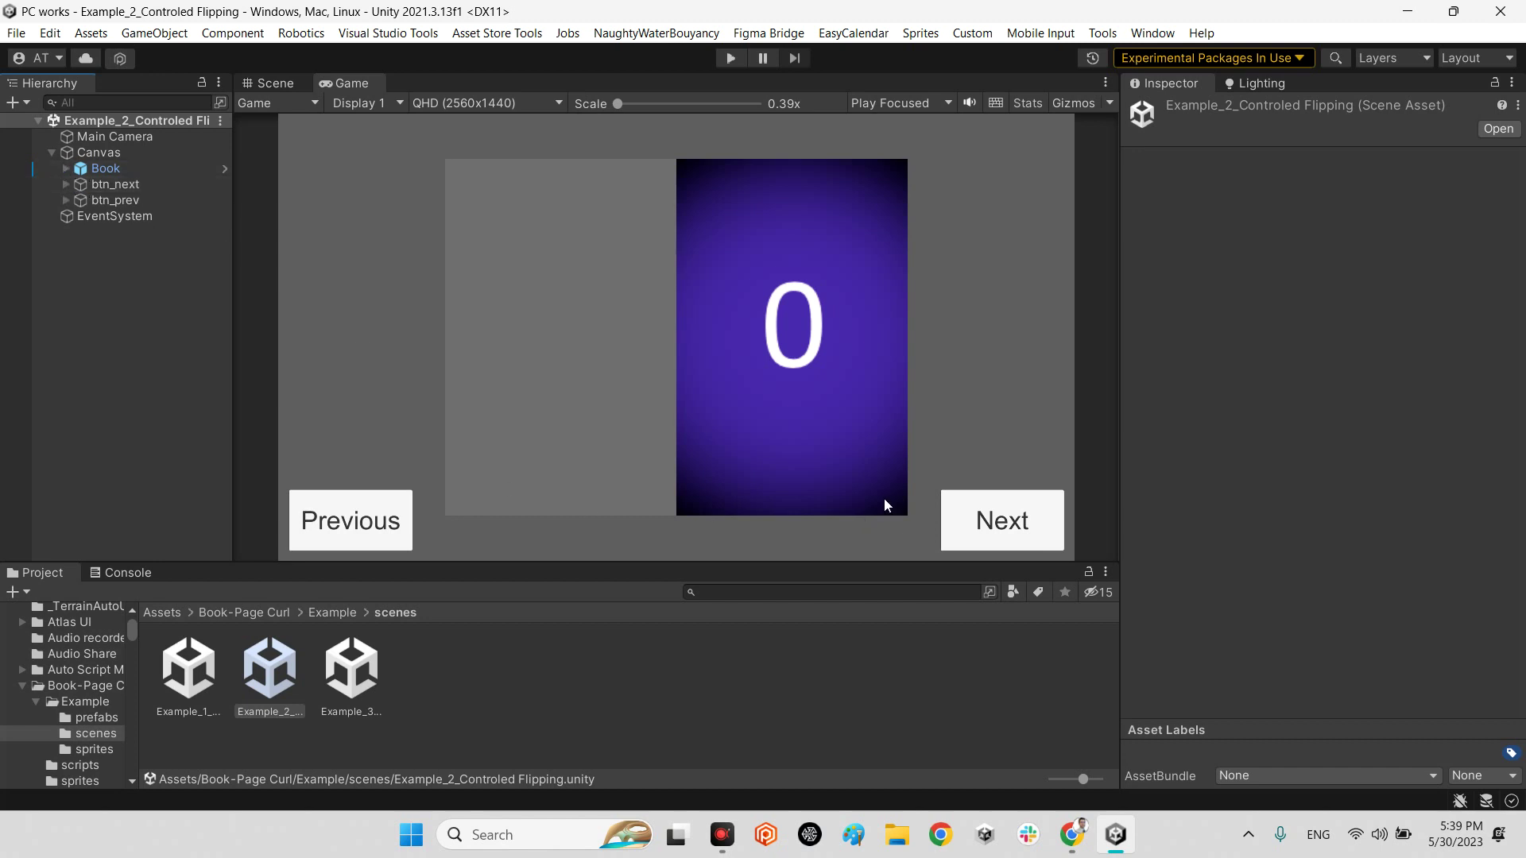
pyautogui.click(106, 188)
pyautogui.click(1183, 405)
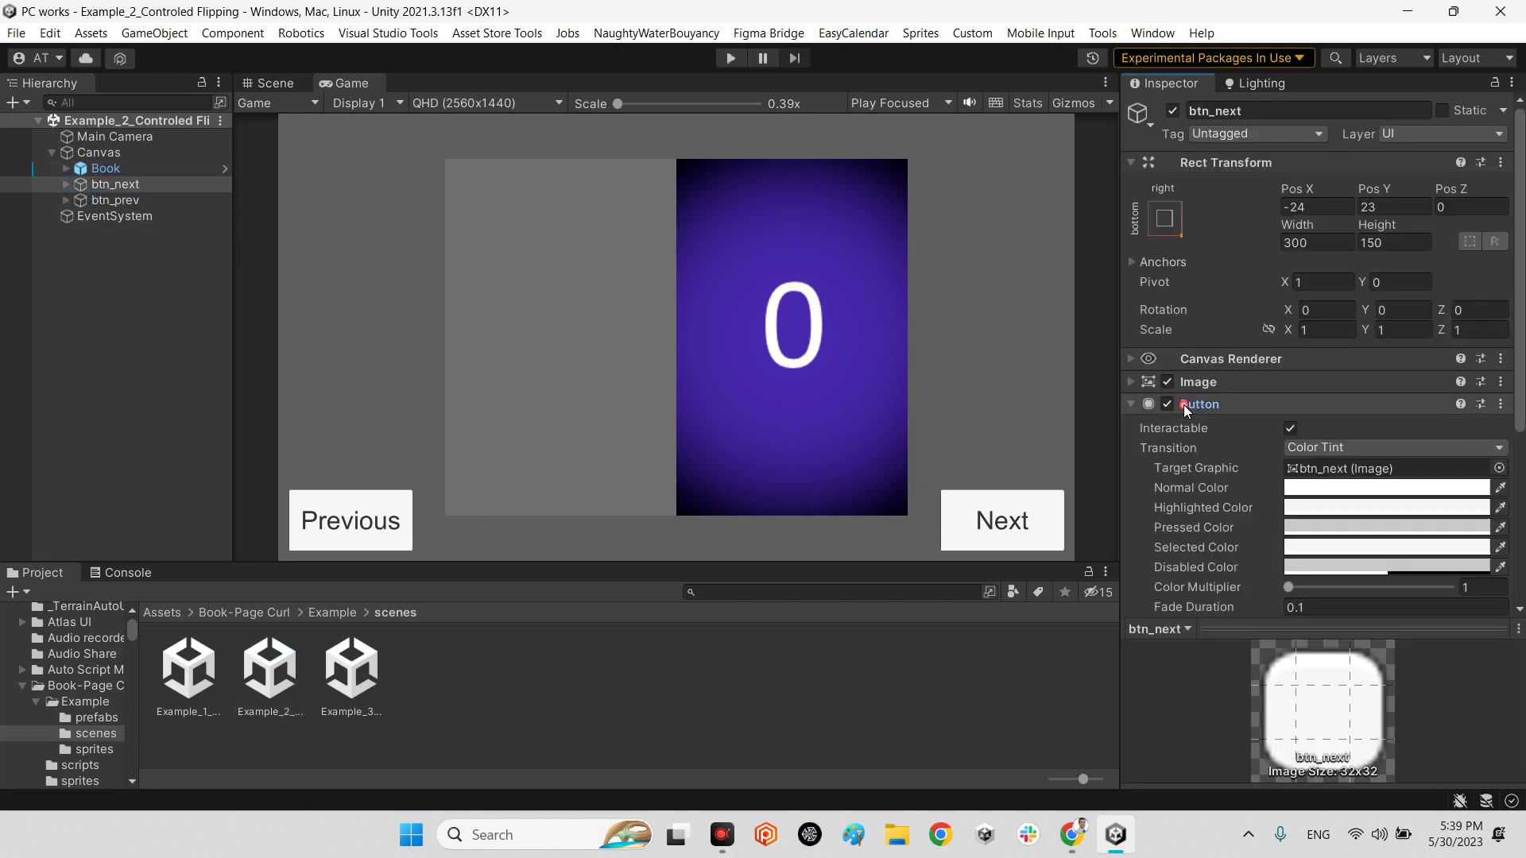
pyautogui.scroll(-3, 1354, 566)
pyautogui.scroll(-2, 1354, 566)
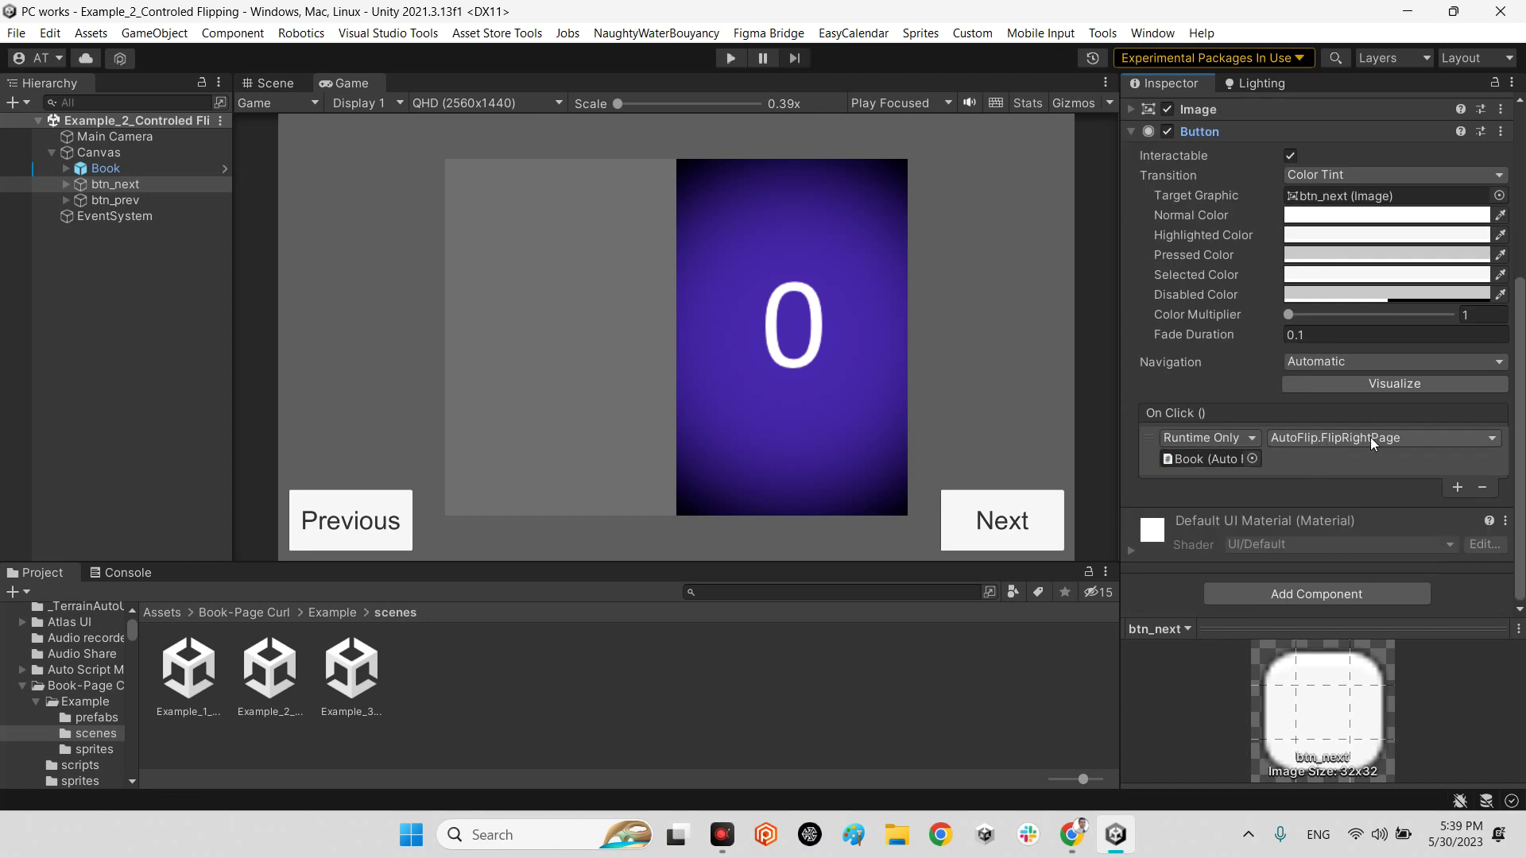
pyautogui.click(1199, 460)
pyautogui.click(119, 173)
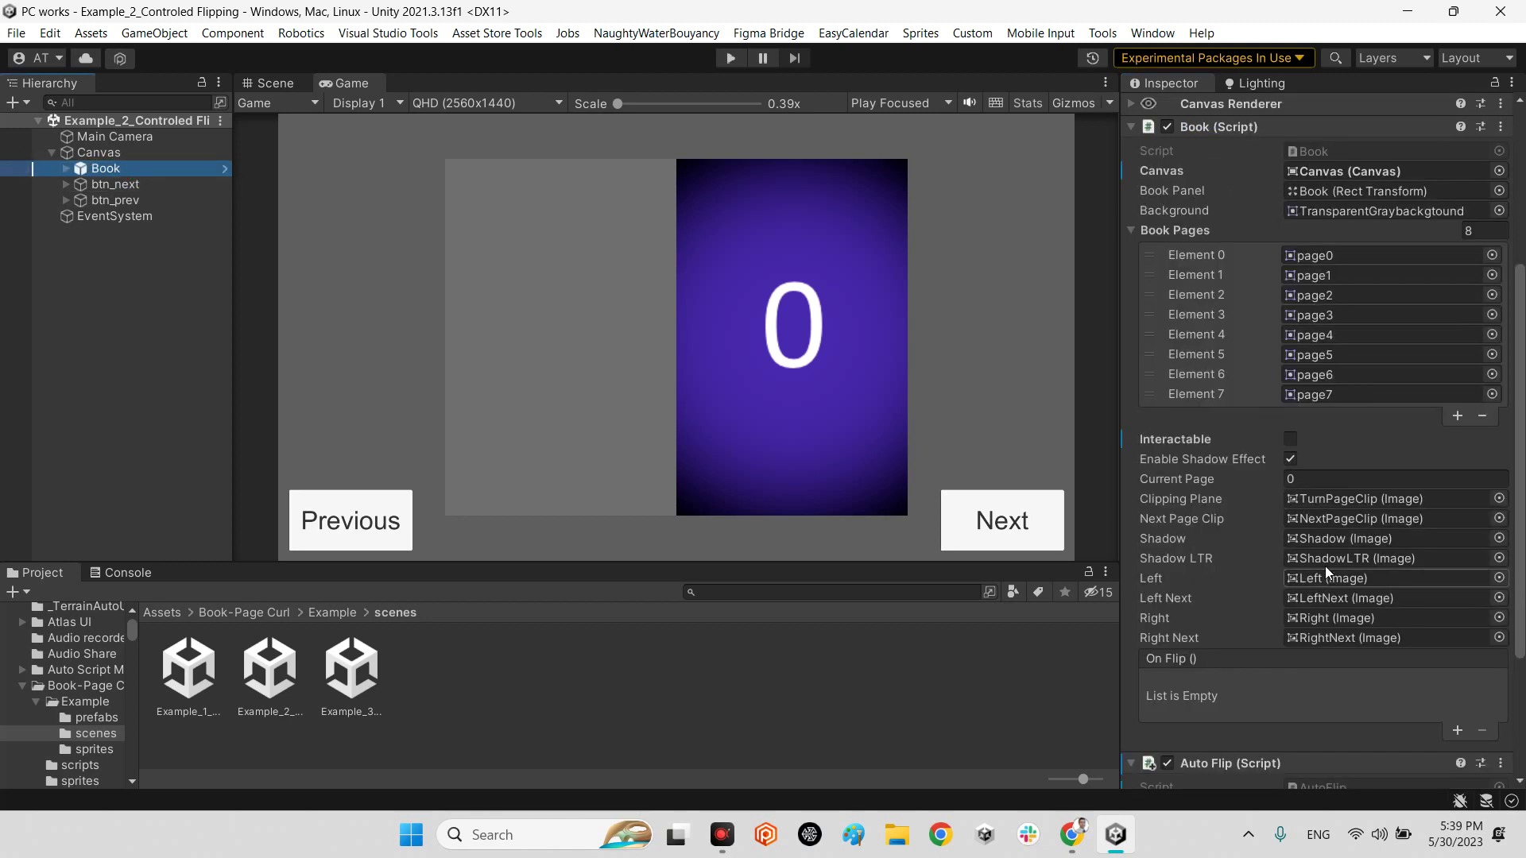
pyautogui.scroll(-3, 1323, 549)
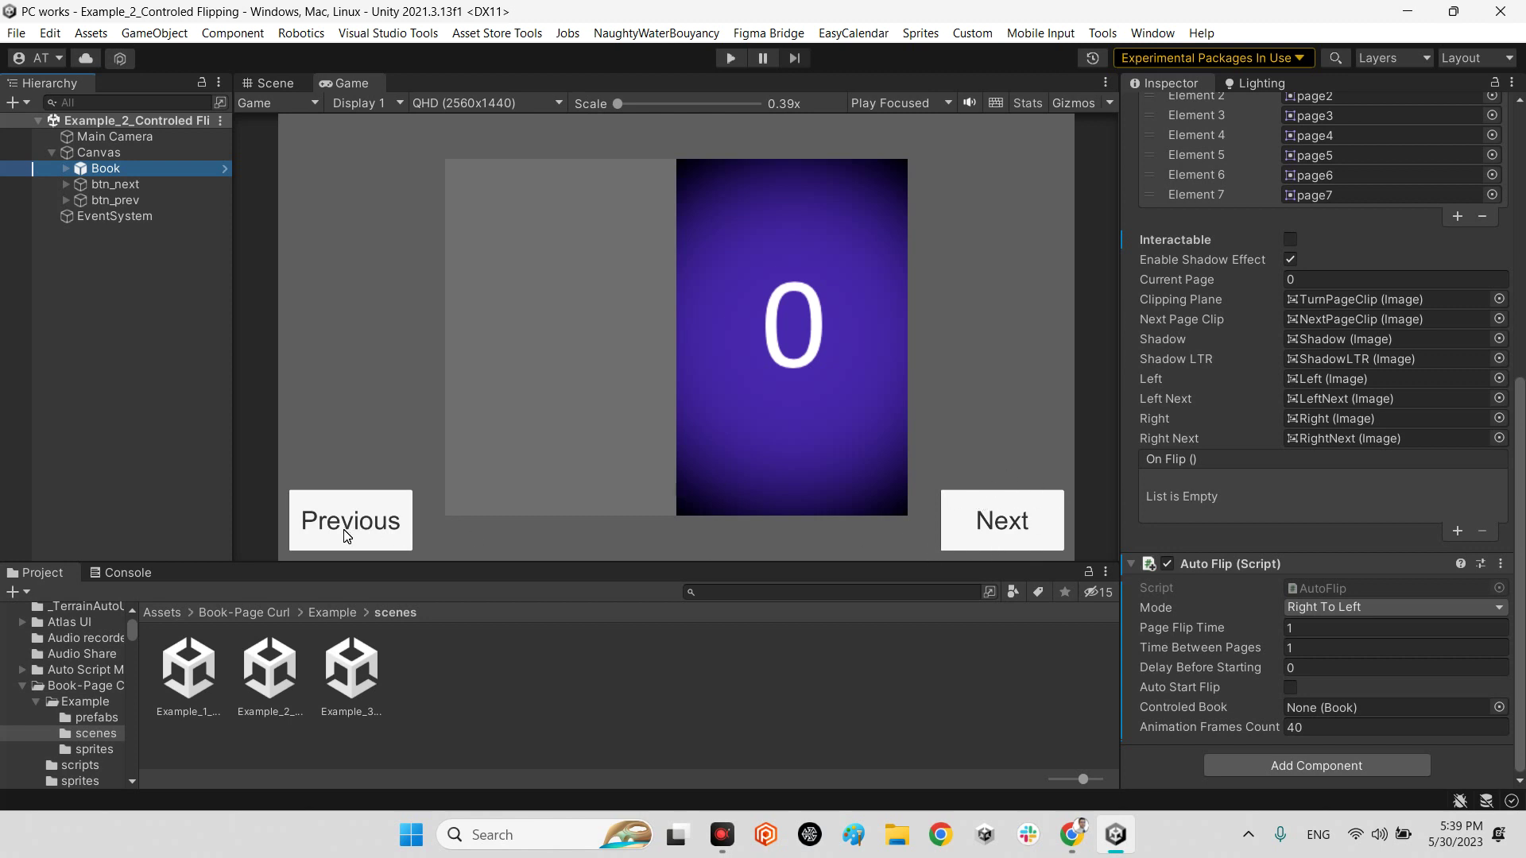
pyautogui.click(729, 64)
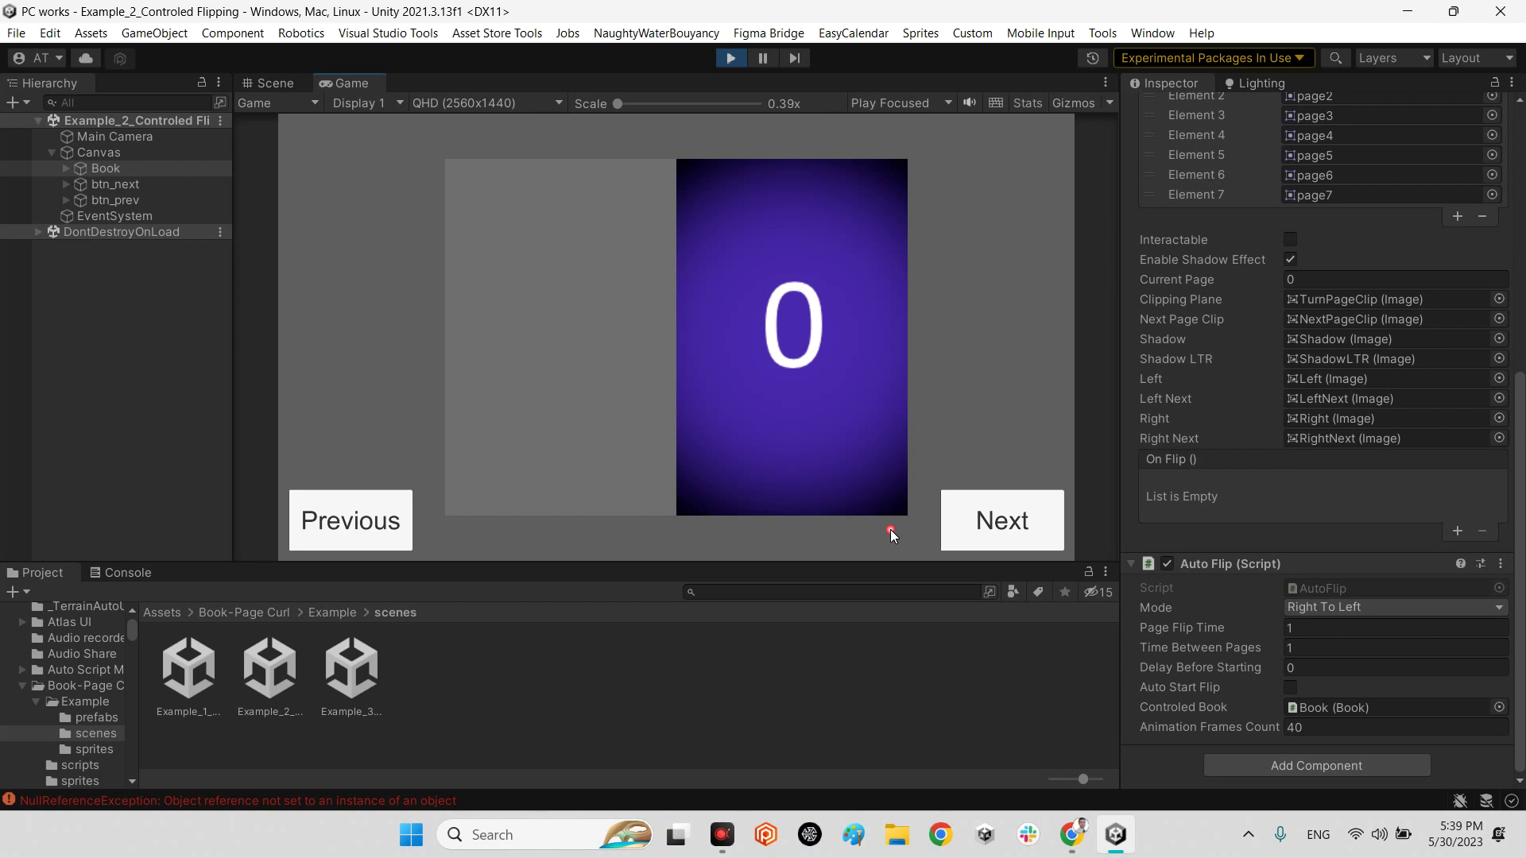
pyautogui.click(972, 517)
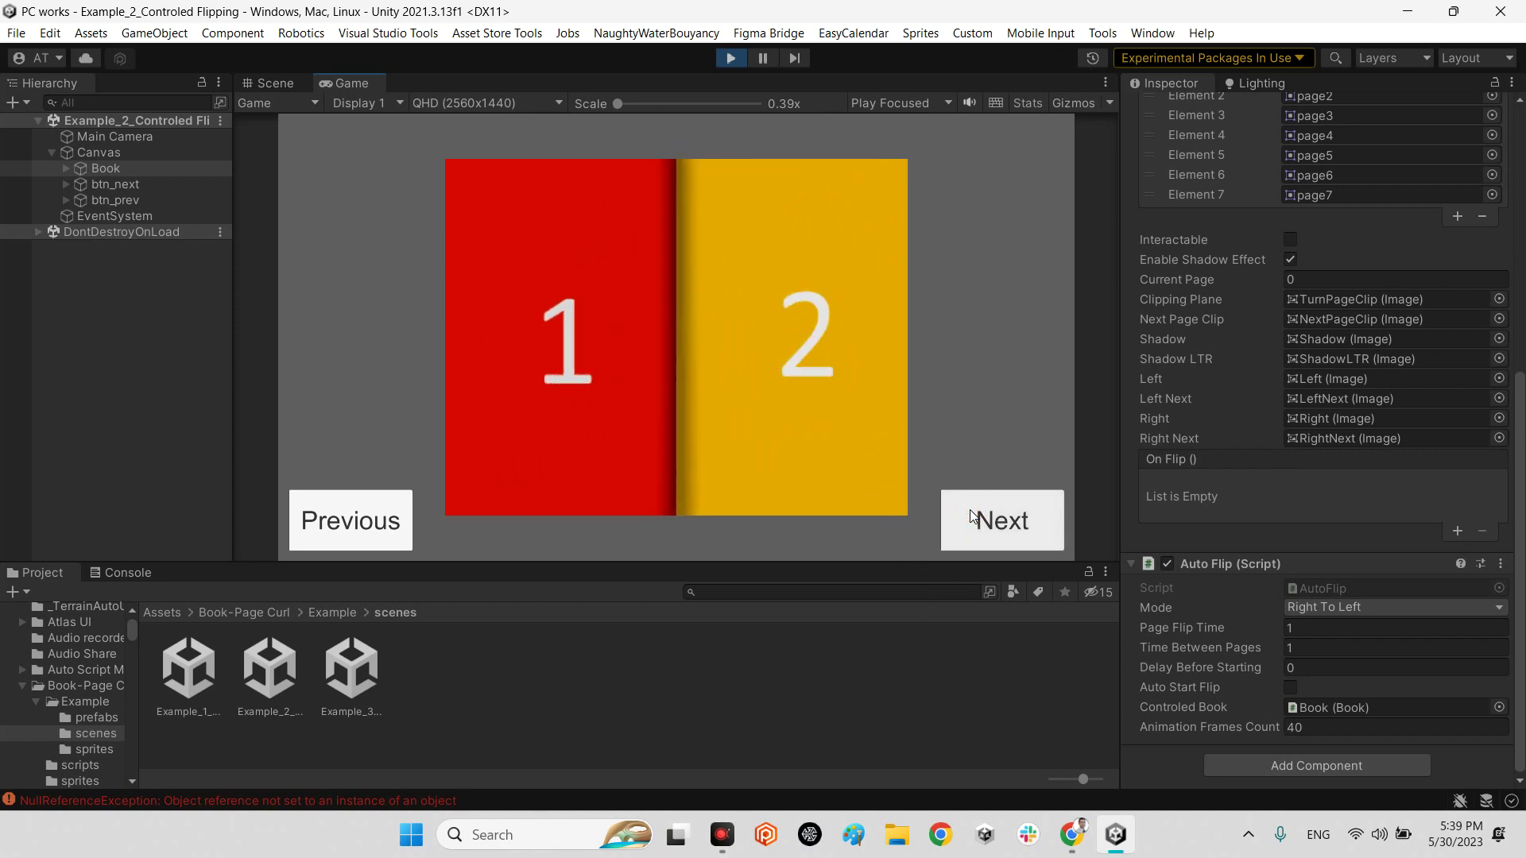
pyautogui.click(972, 517)
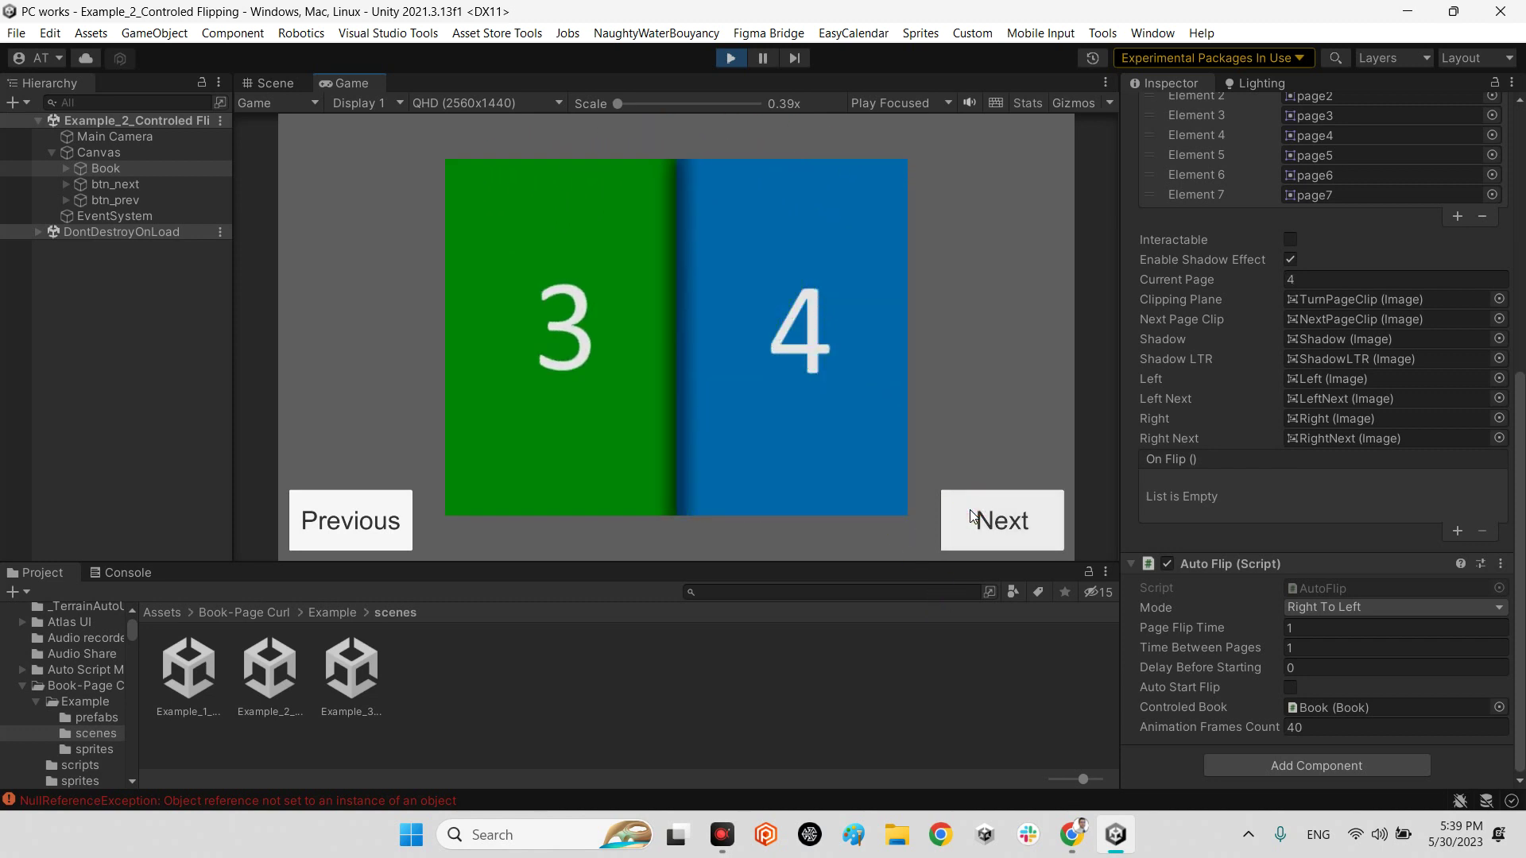
pyautogui.click(972, 517)
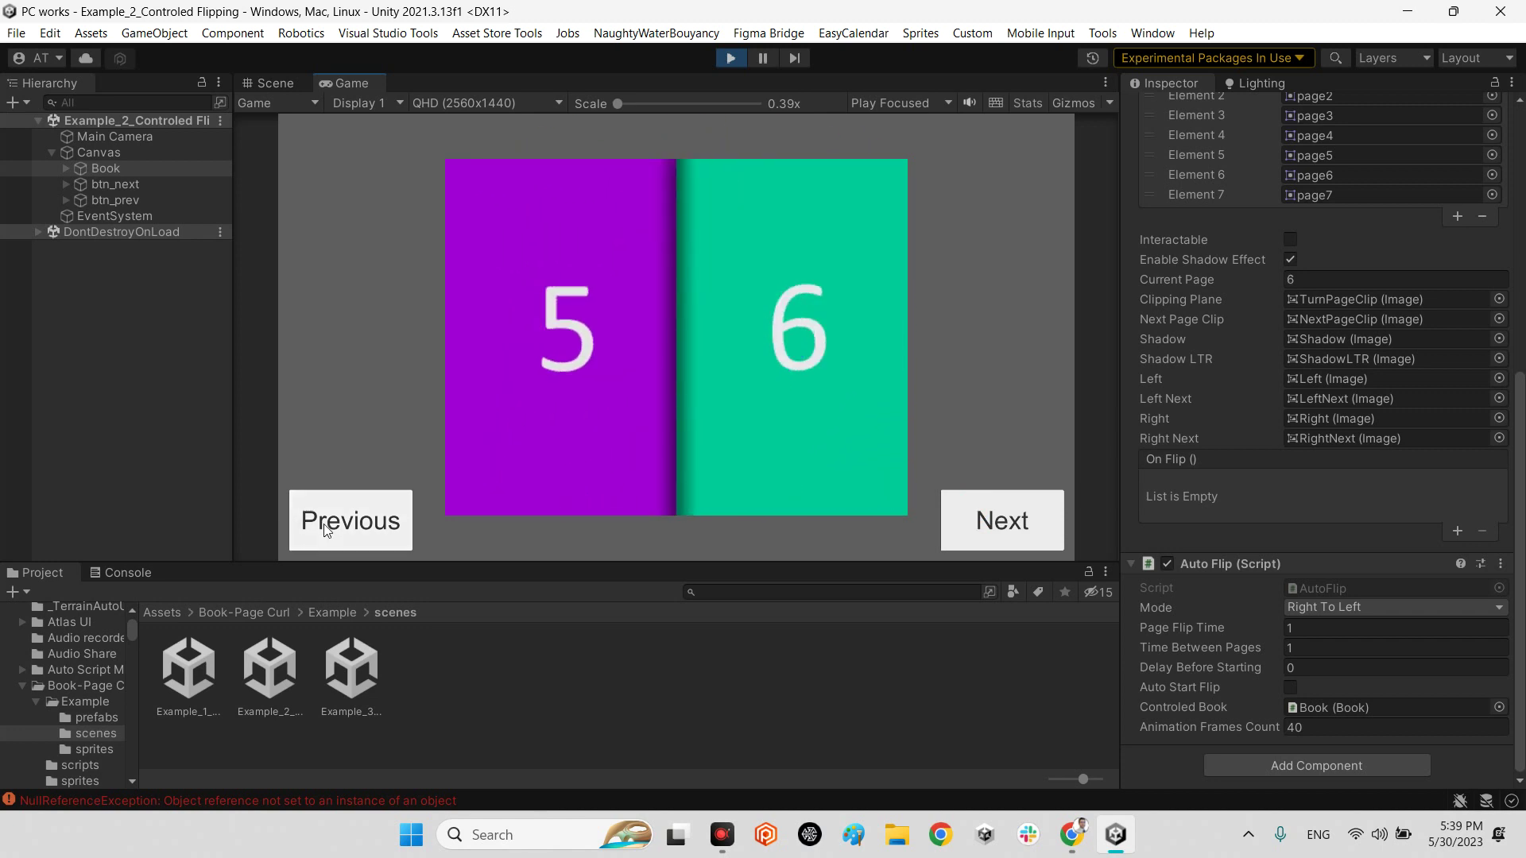
pyautogui.click(325, 526)
pyautogui.click(731, 58)
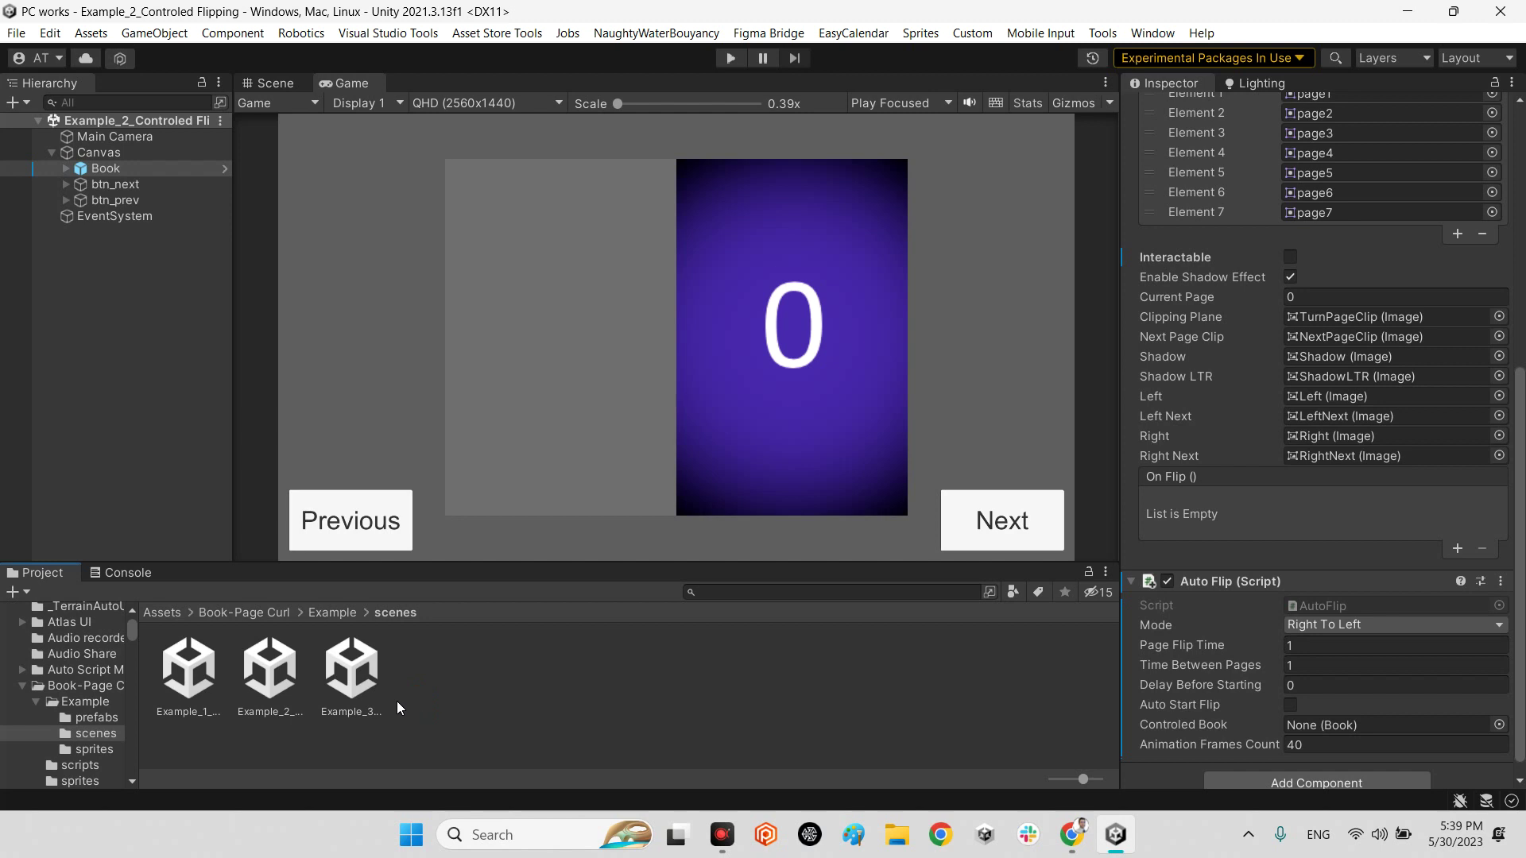
pyautogui.click(373, 665)
# - Open Example_3_WorldSpace, run it, and turn the stand book's first page
pyautogui.doubleClick(369, 664)
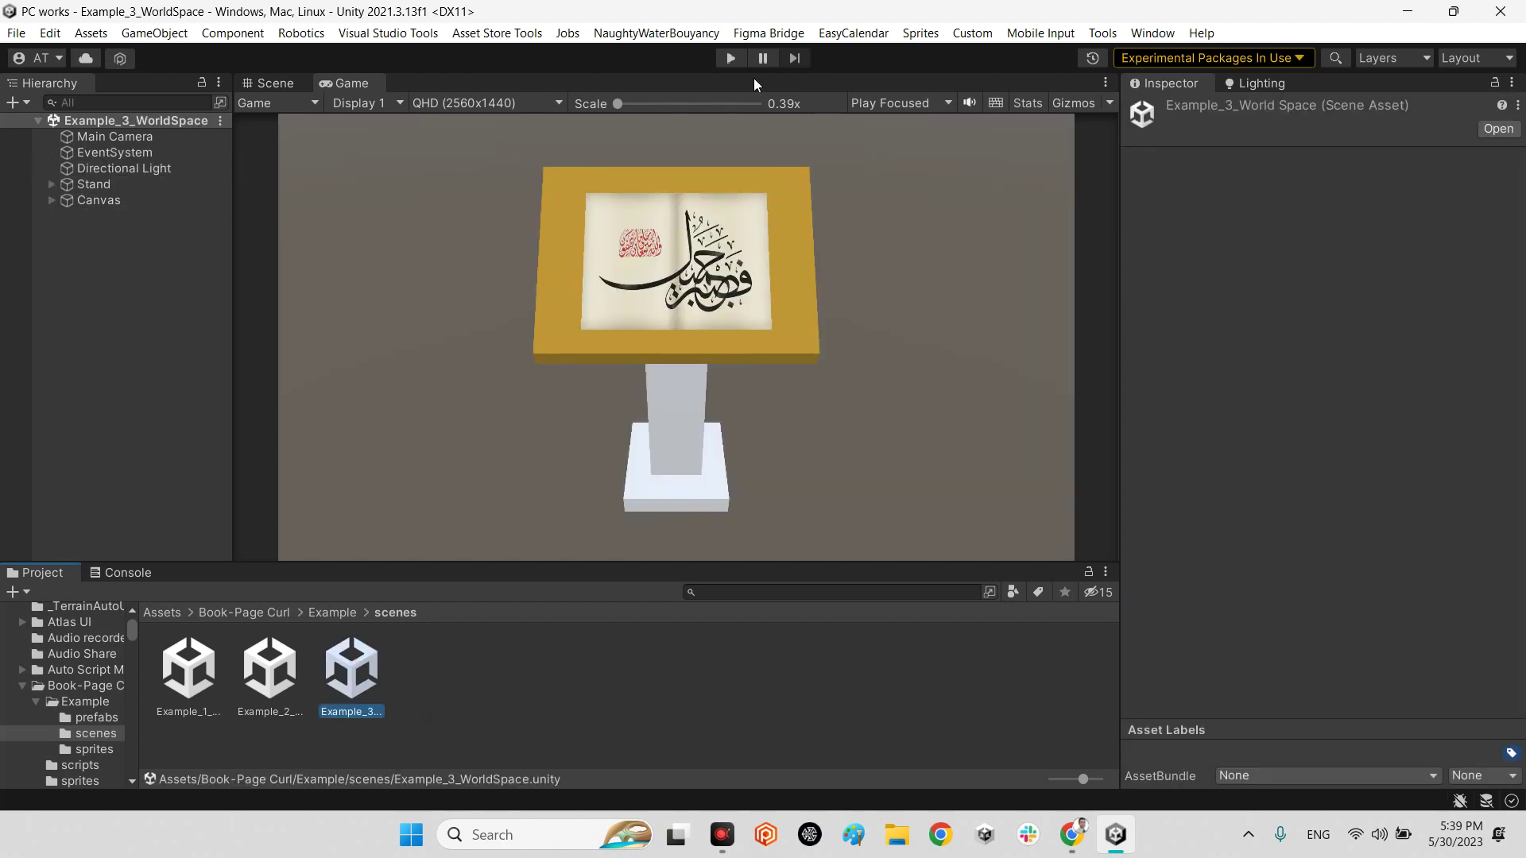
pyautogui.click(731, 56)
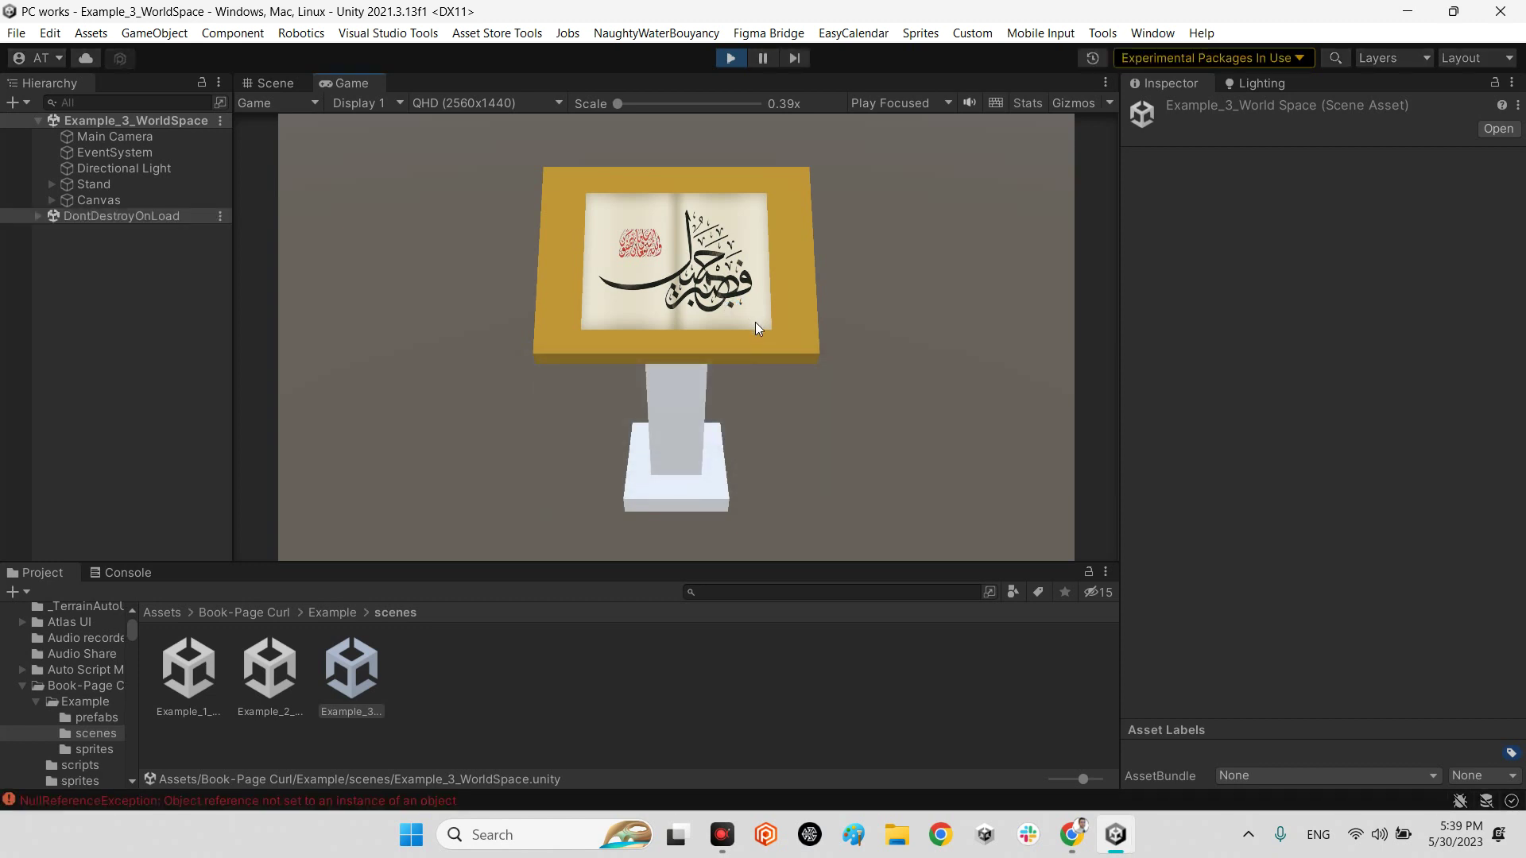
pyautogui.moveTo(759, 319); pyautogui.dragTo(754, 316)
pyautogui.moveTo(739, 310); pyautogui.dragTo(513, 308)
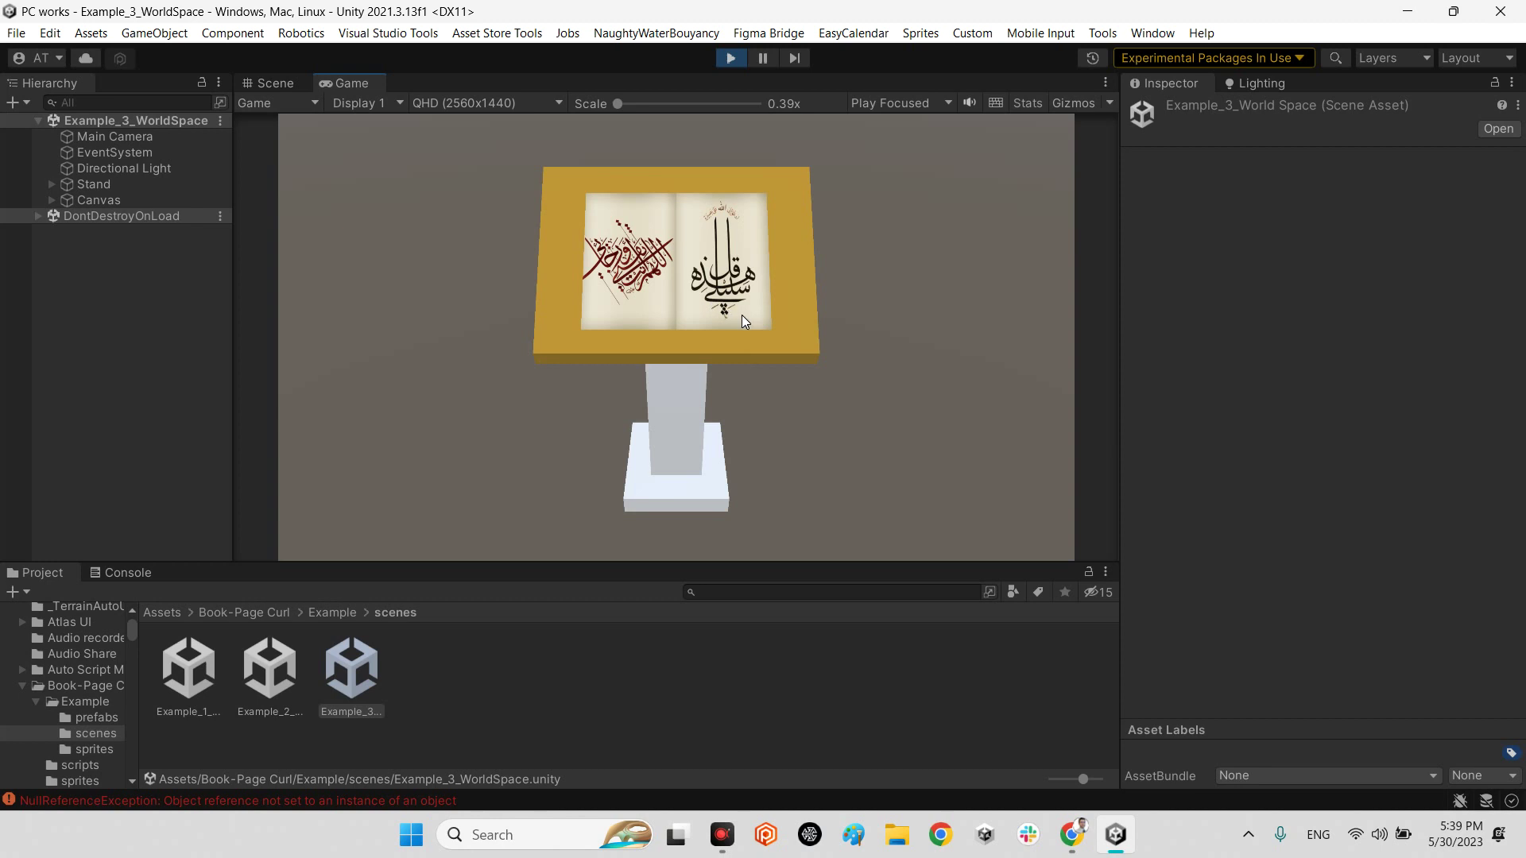
# - Turn through the remaining calligraphy spreads to the last one, then stop Play
pyautogui.moveTo(742, 315); pyautogui.dragTo(654, 281)
pyautogui.moveTo(855, 323); pyautogui.dragTo(587, 326)
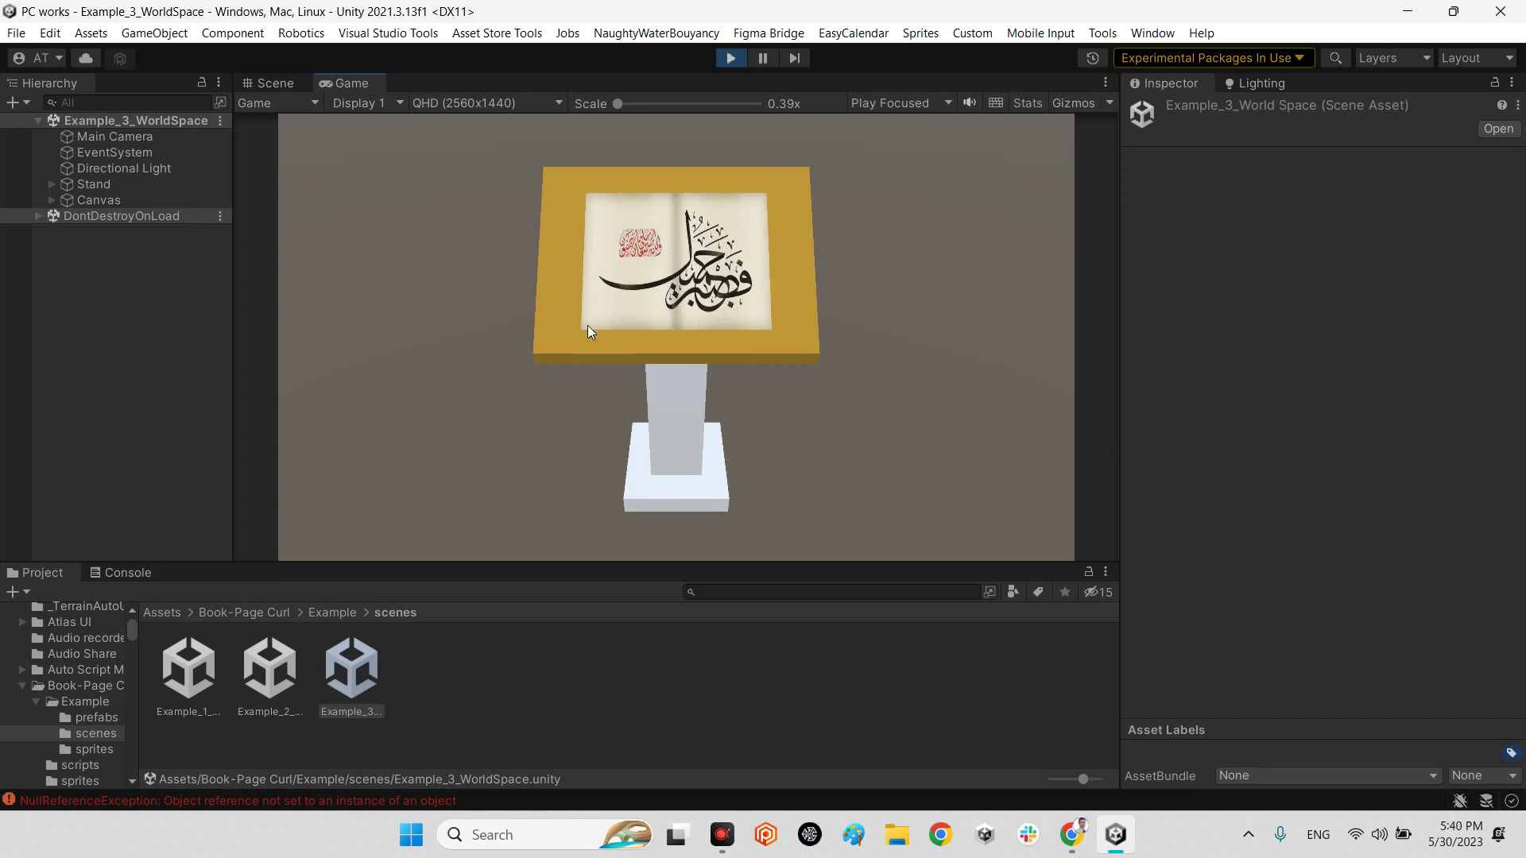
pyautogui.moveTo(895, 331)
pyautogui.mouseDown()
pyautogui.moveTo(594, 328)
pyautogui.moveTo(801, 296)
pyautogui.mouseUp()
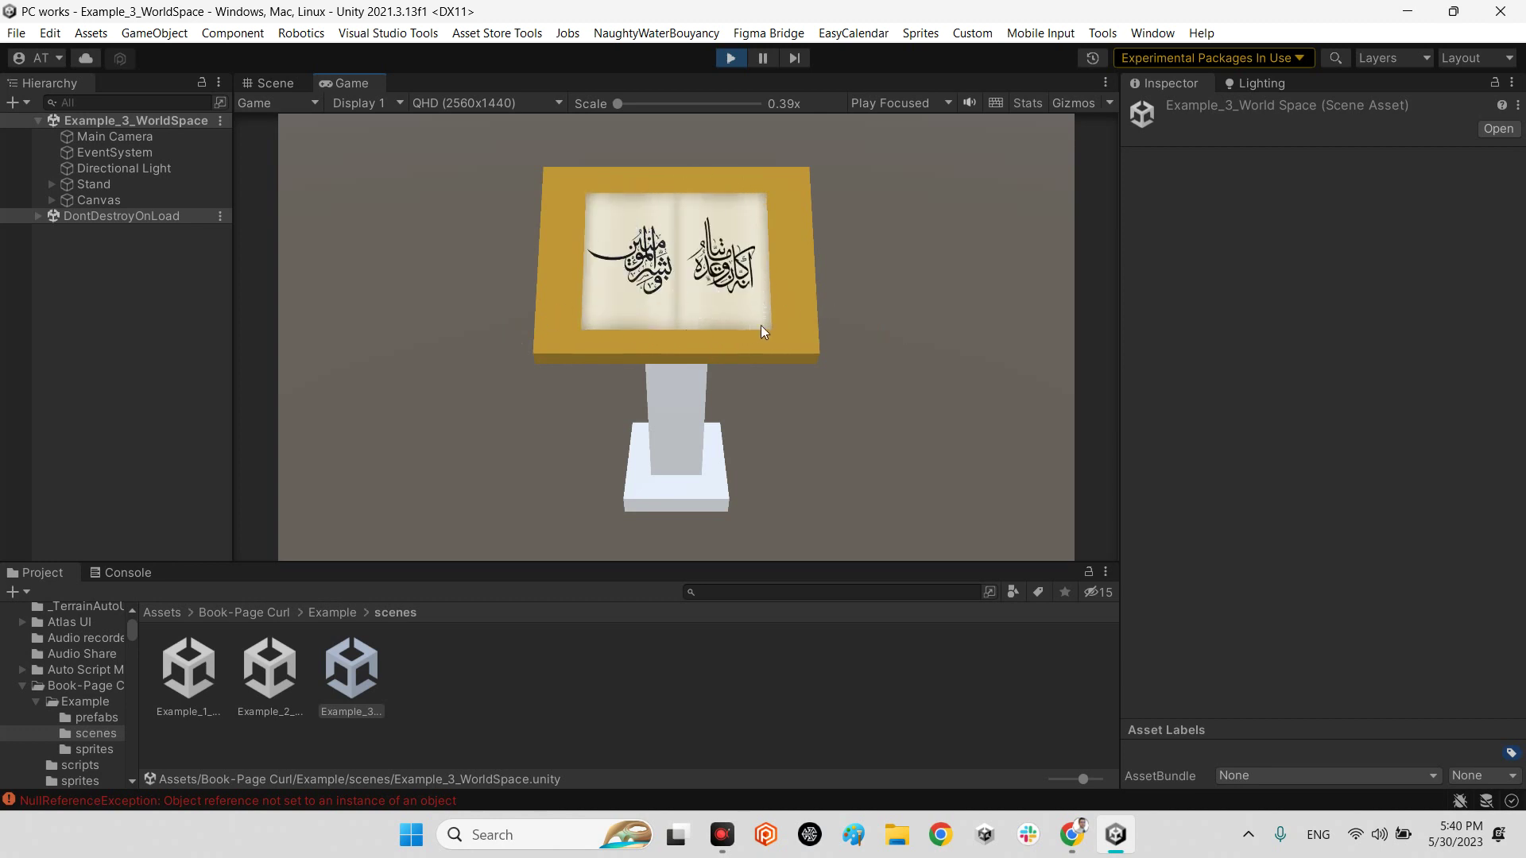
pyautogui.moveTo(706, 285); pyautogui.dragTo(536, 309)
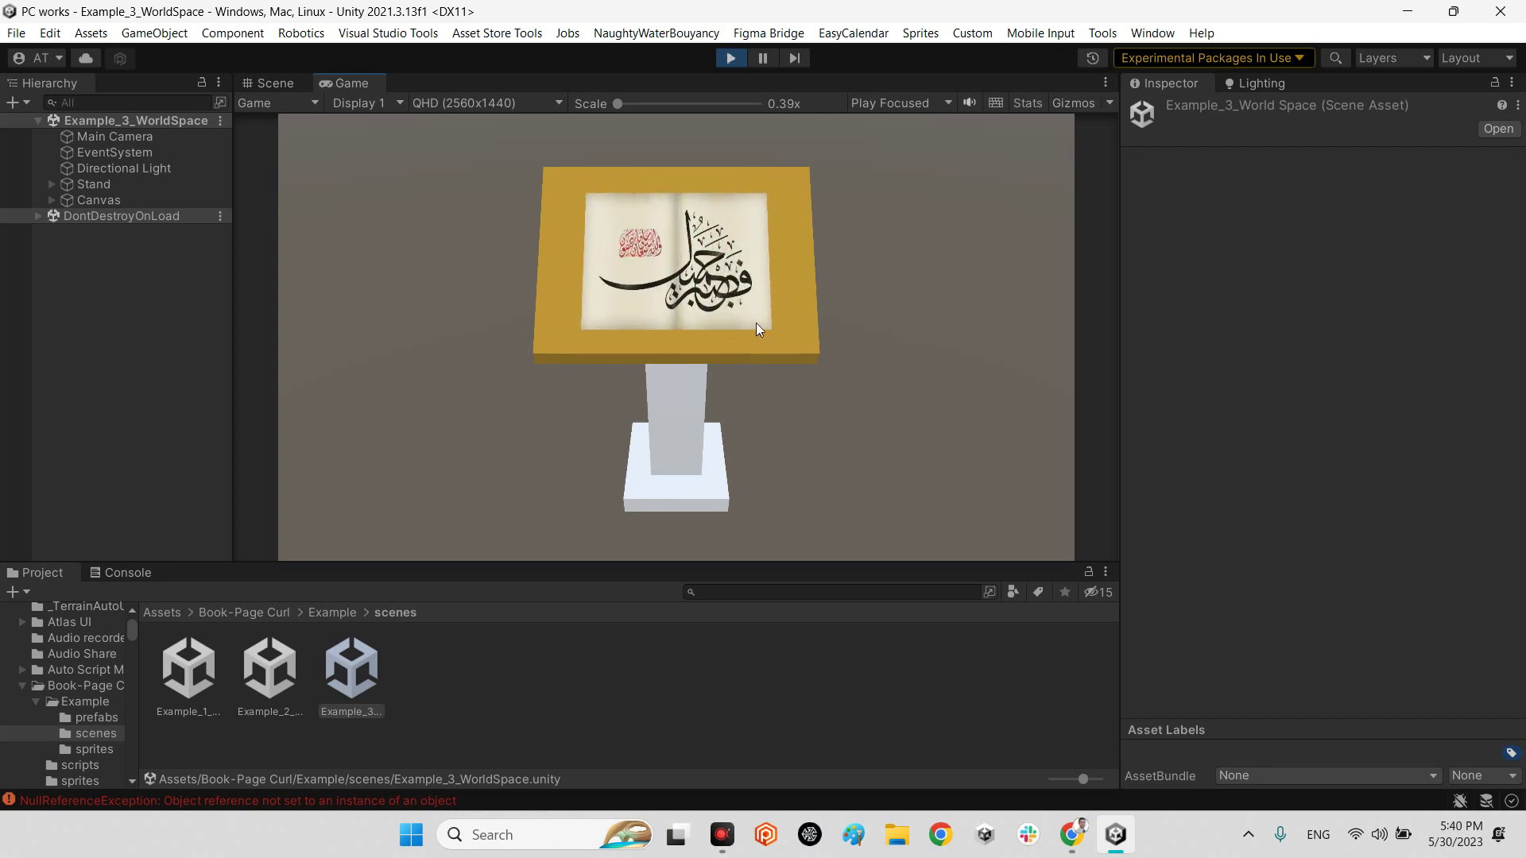
pyautogui.moveTo(732, 295); pyautogui.dragTo(505, 286)
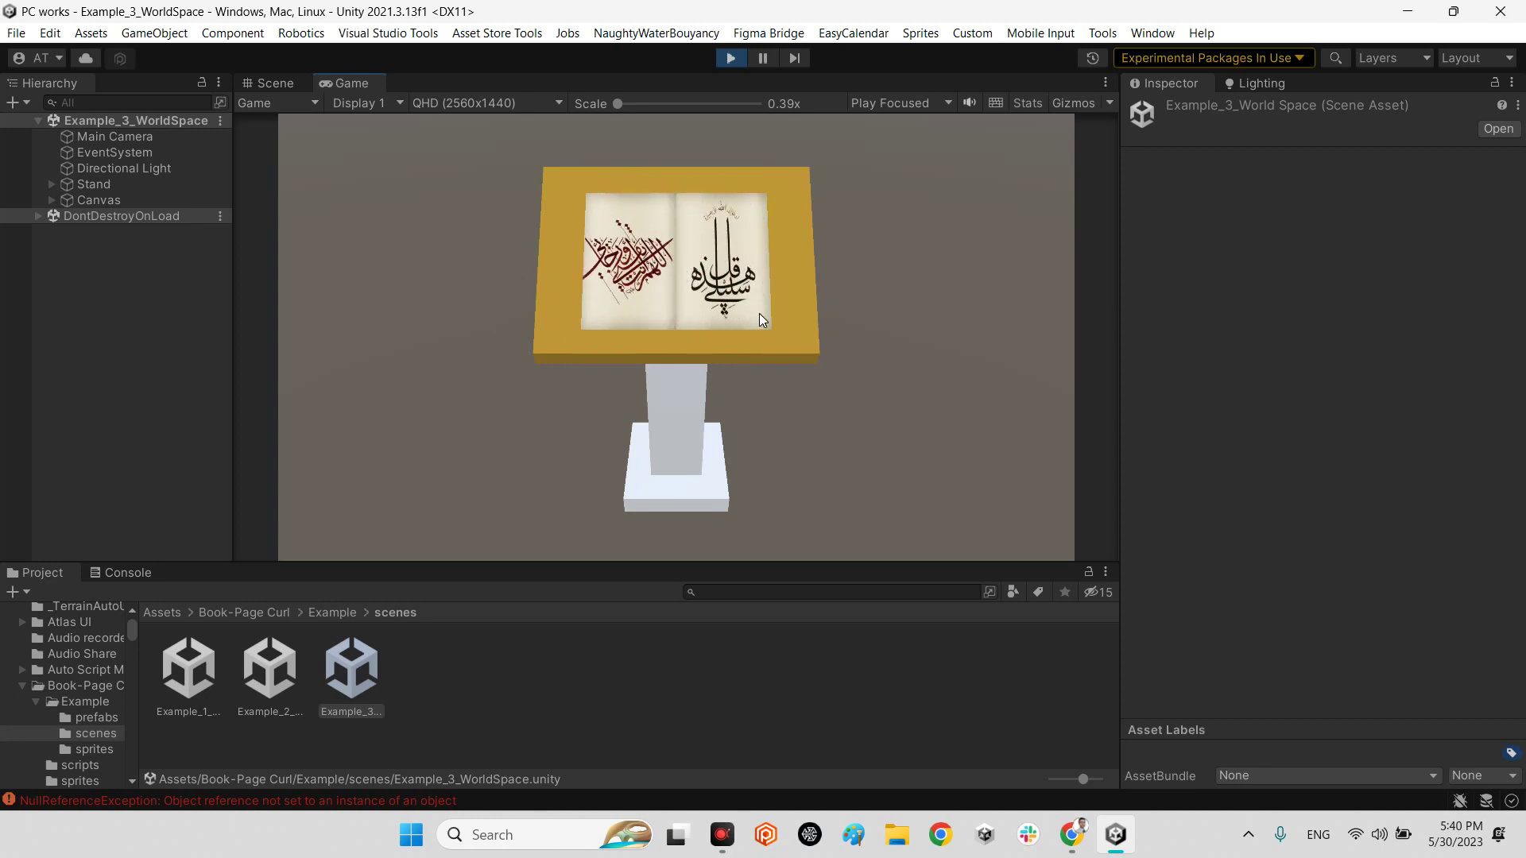
pyautogui.moveTo(759, 314); pyautogui.dragTo(506, 286)
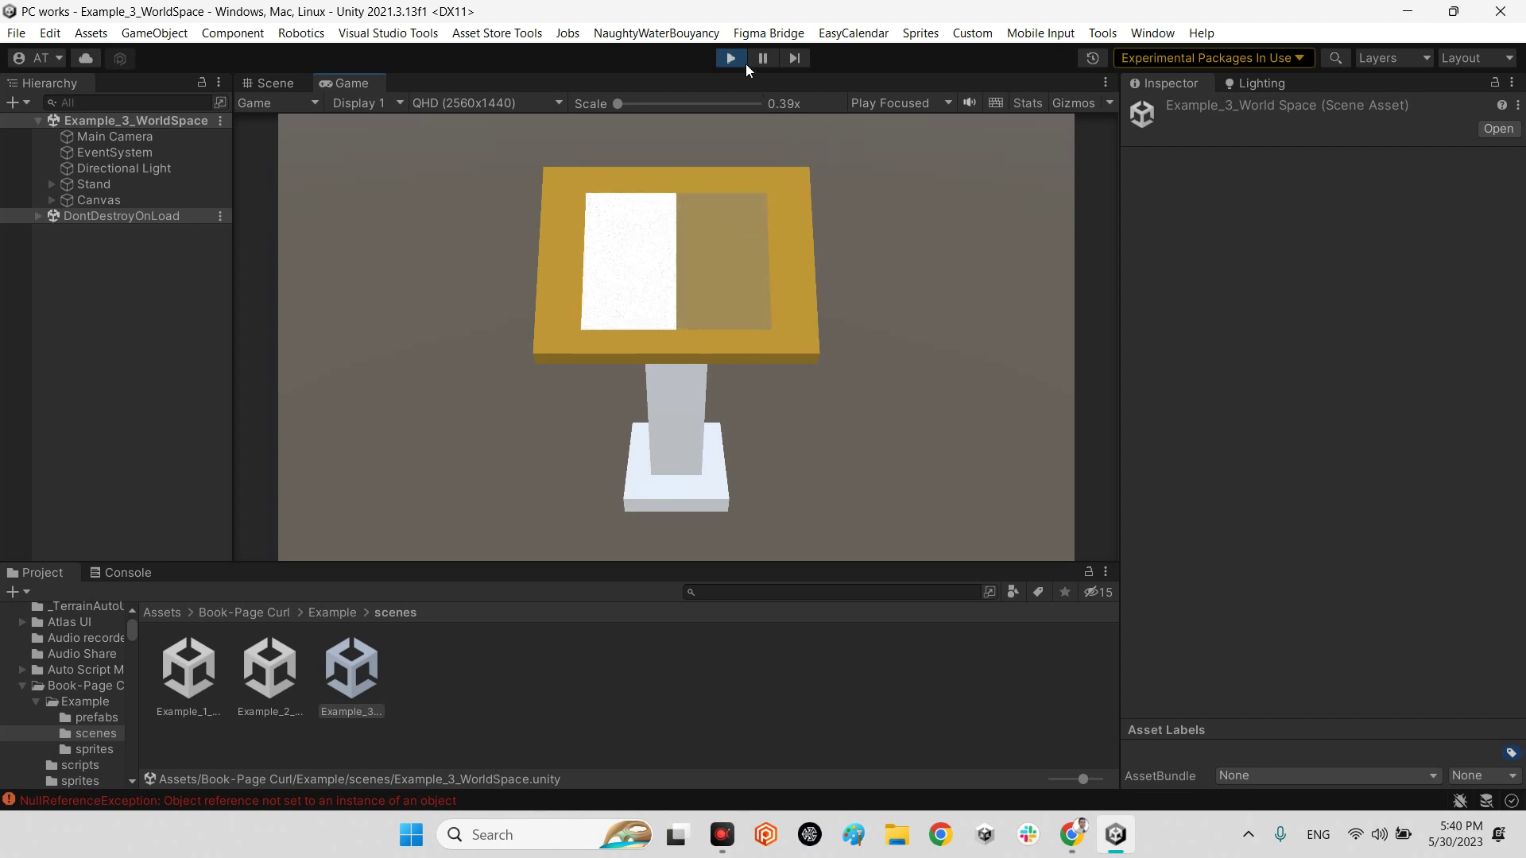
pyautogui.click(742, 60)
# - Check the Console error log, then return to the Project window's Example scenes
pyautogui.click(124, 573)
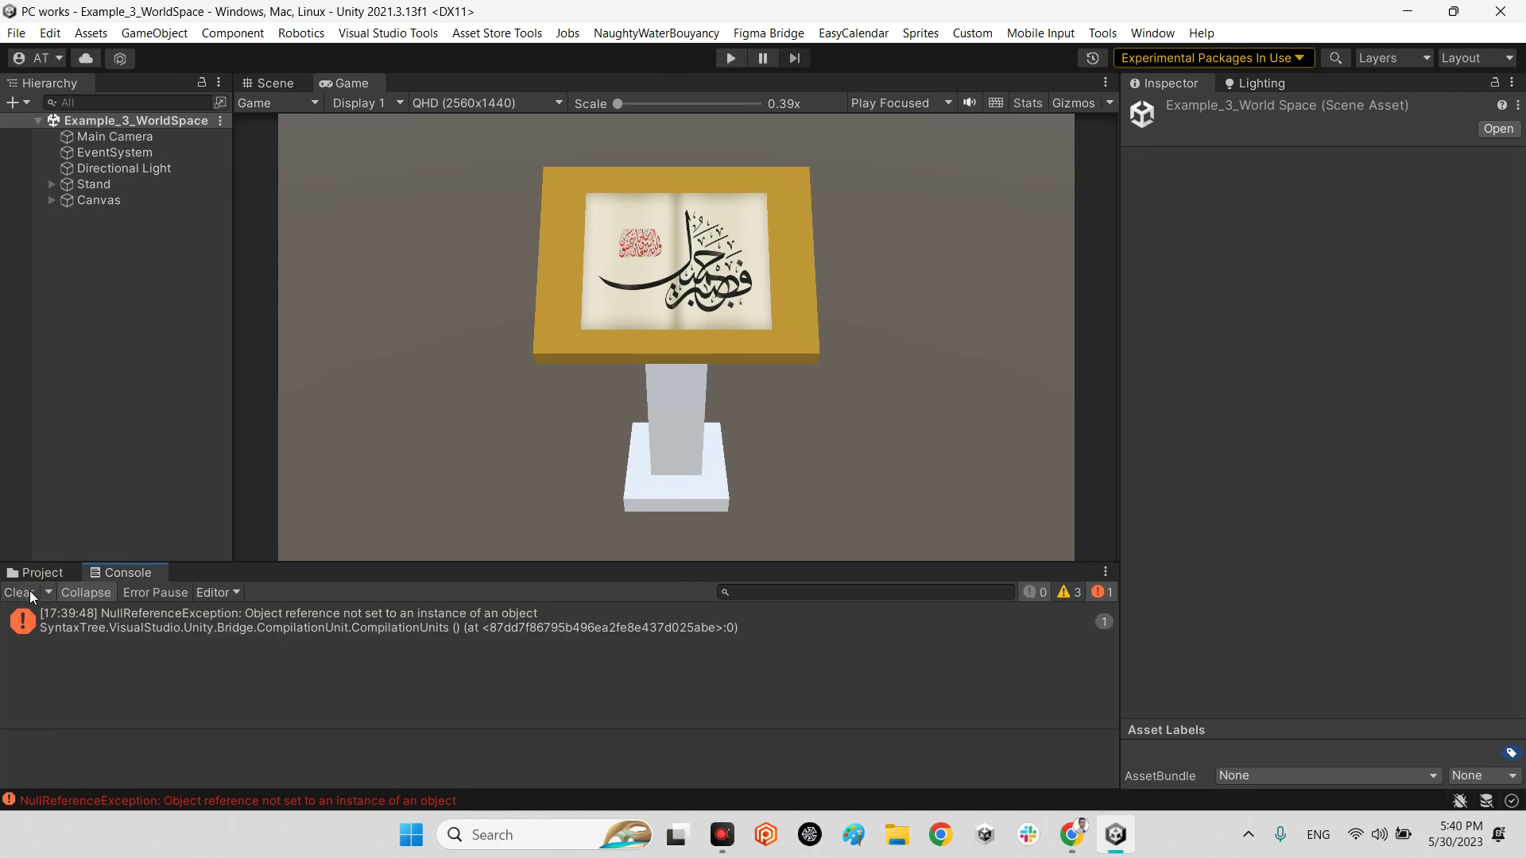
pyautogui.click(41, 577)
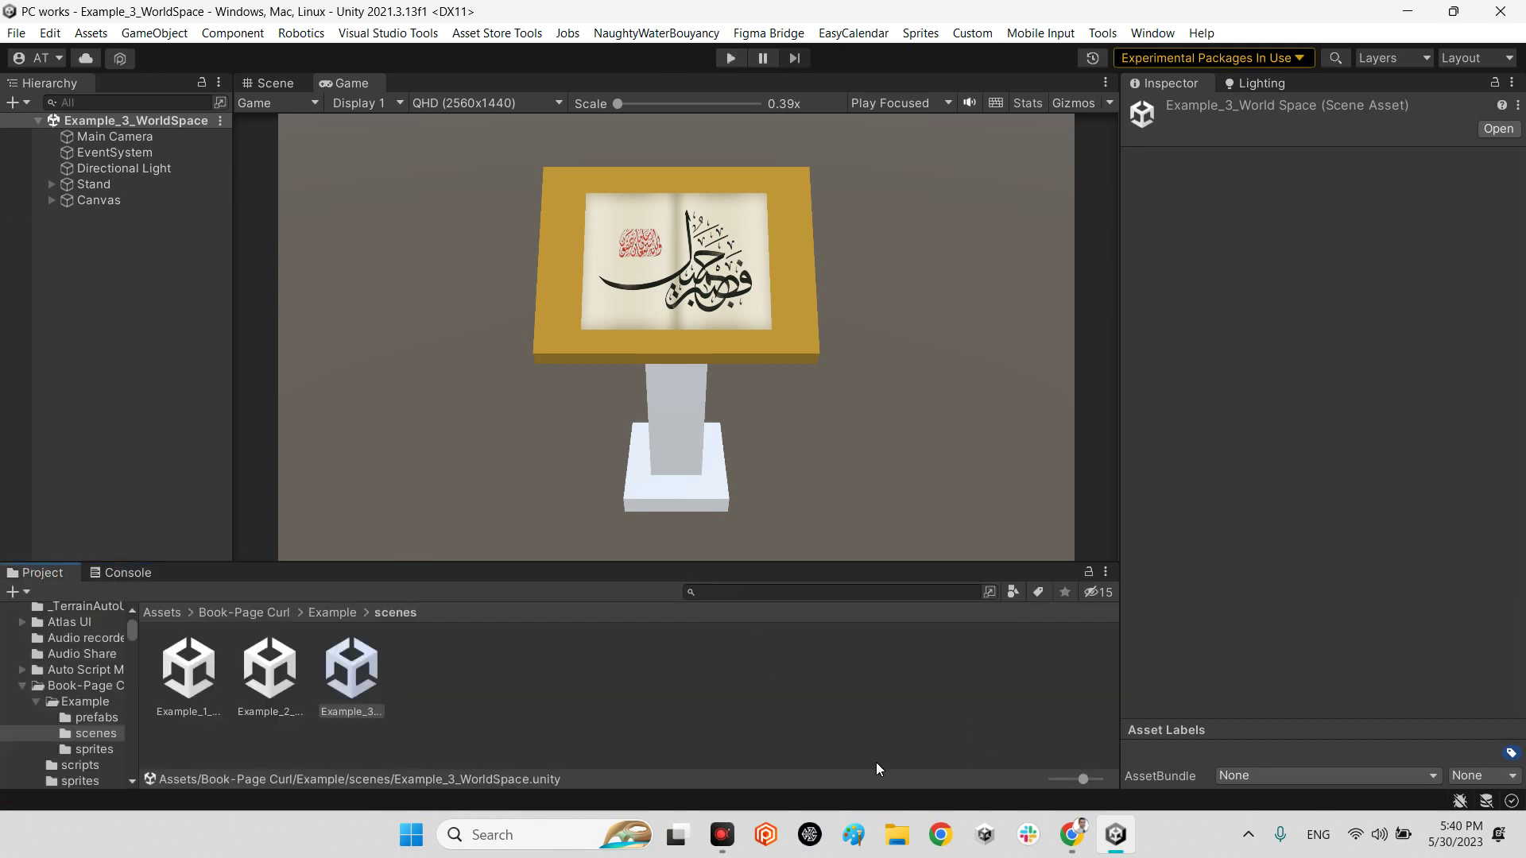